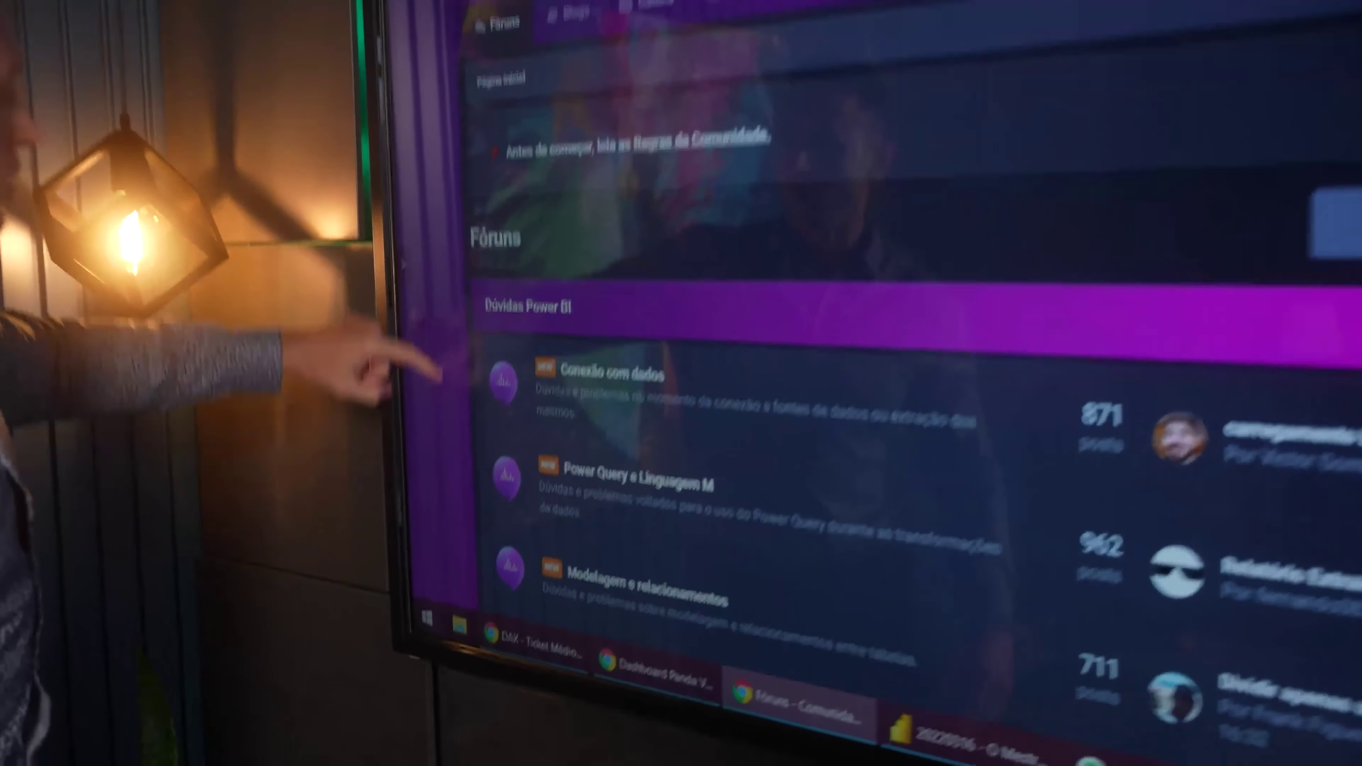
Scroll the Power BI Experience forums page listing the Dúvidas Power BI categories.
scroll(751, 510, "down", 5)
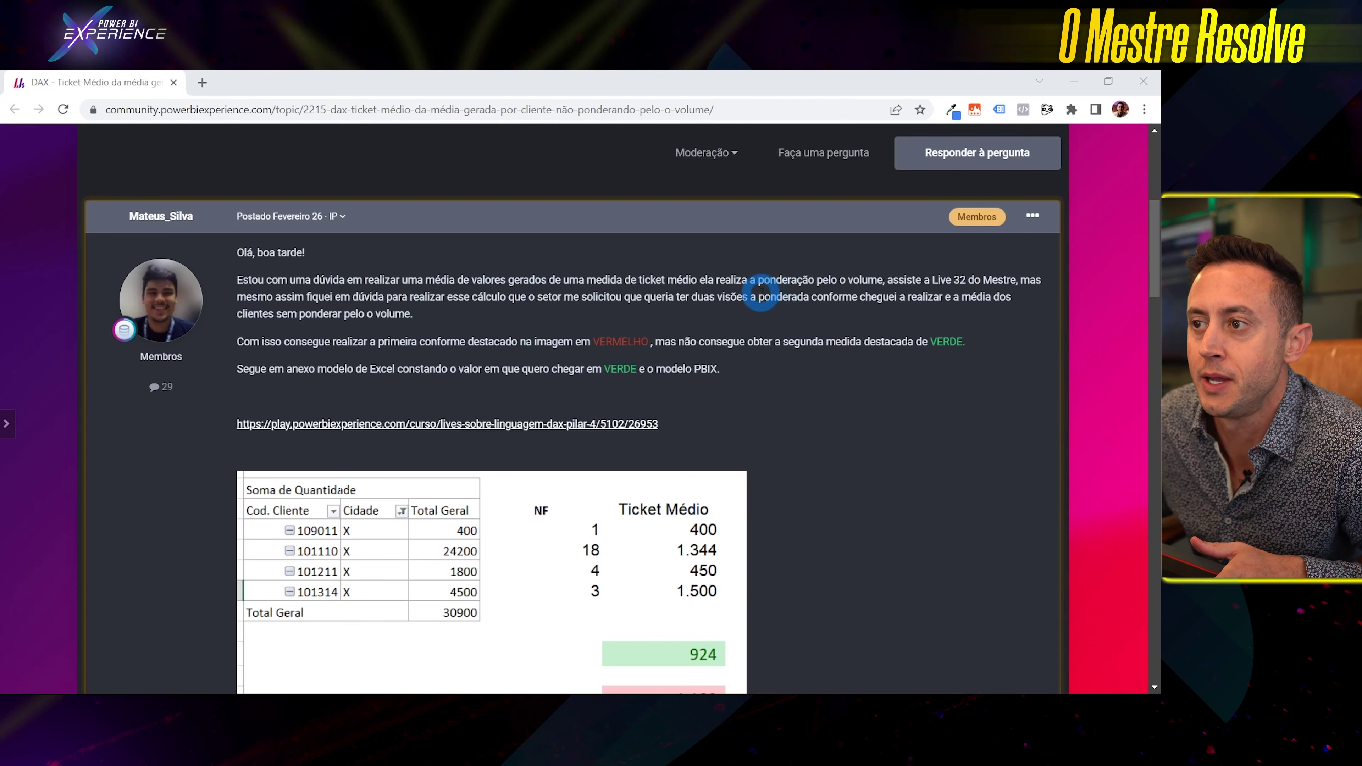
Read through the forum question and Barony's AVERAGEX answer, then bring up the Excel workbook.
scroll(760, 300, "down", 4)
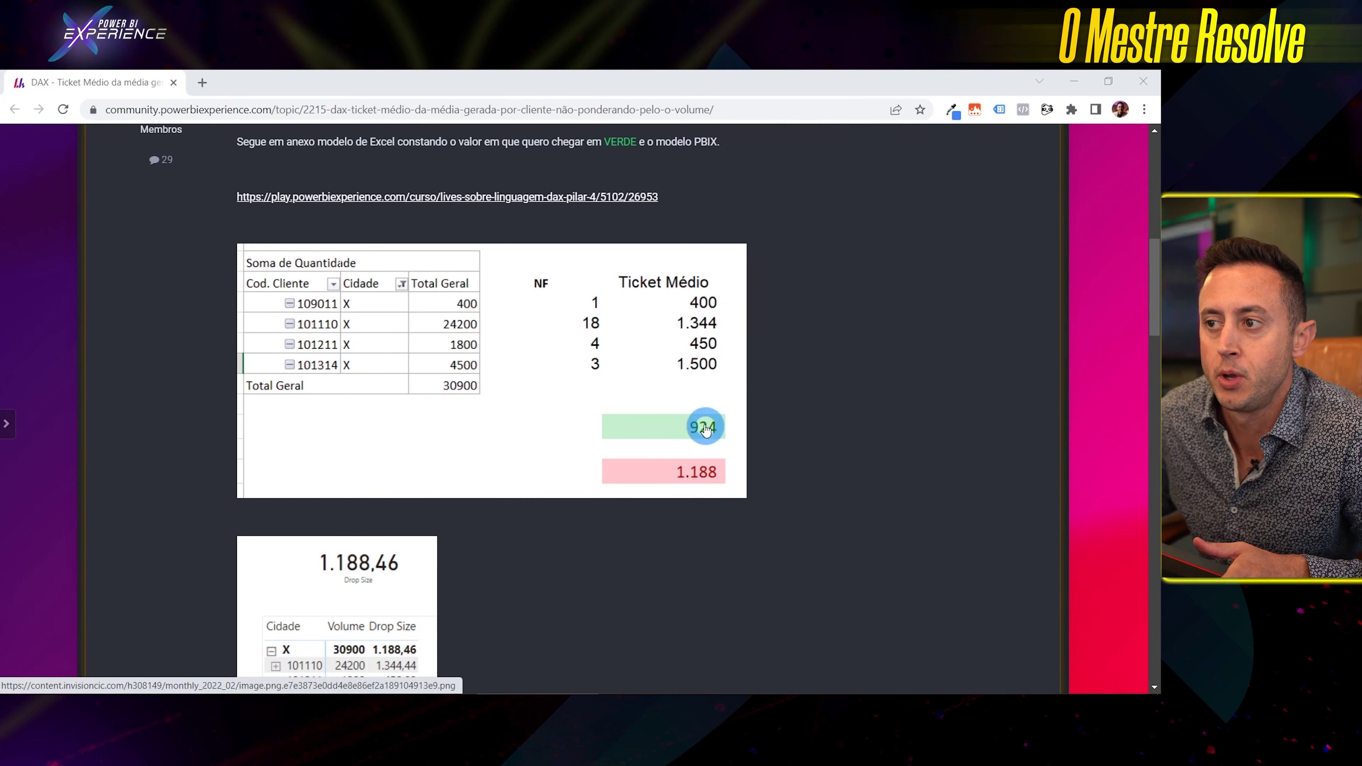
scroll(750, 424, "down", 1)
scroll(794, 420, "down", 3)
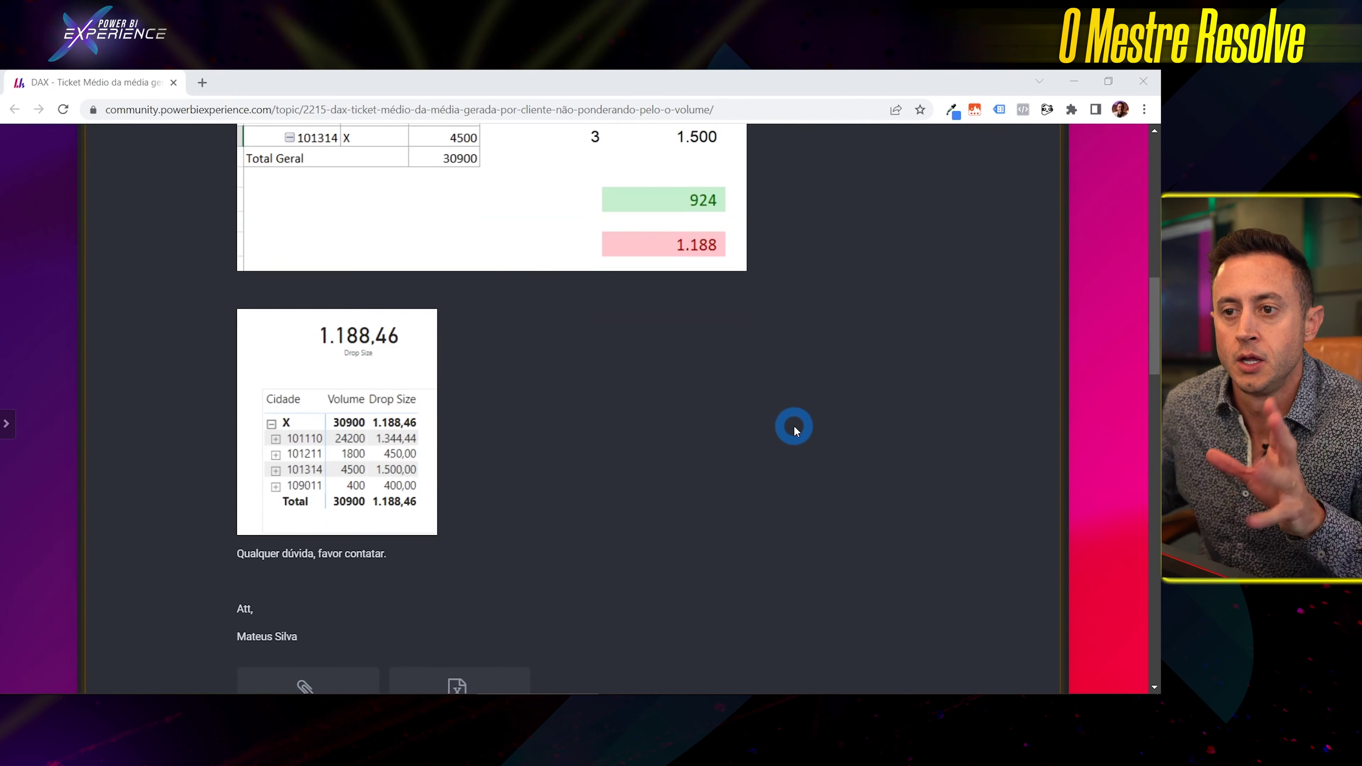
scroll(793, 426, "down", 5)
scroll(793, 426, "down", 2)
scroll(793, 425, "down", 5)
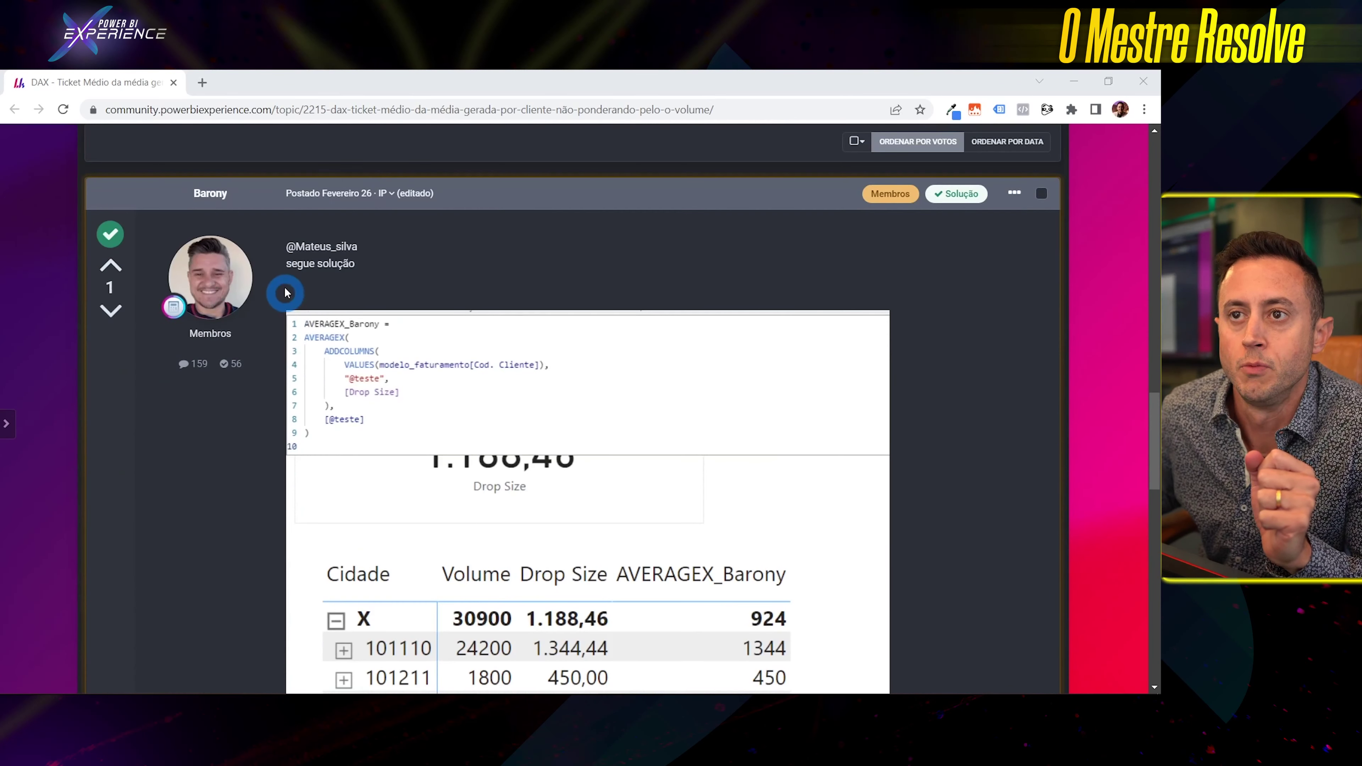
scroll(965, 403, "down", 2)
scroll(777, 400, "down", 3)
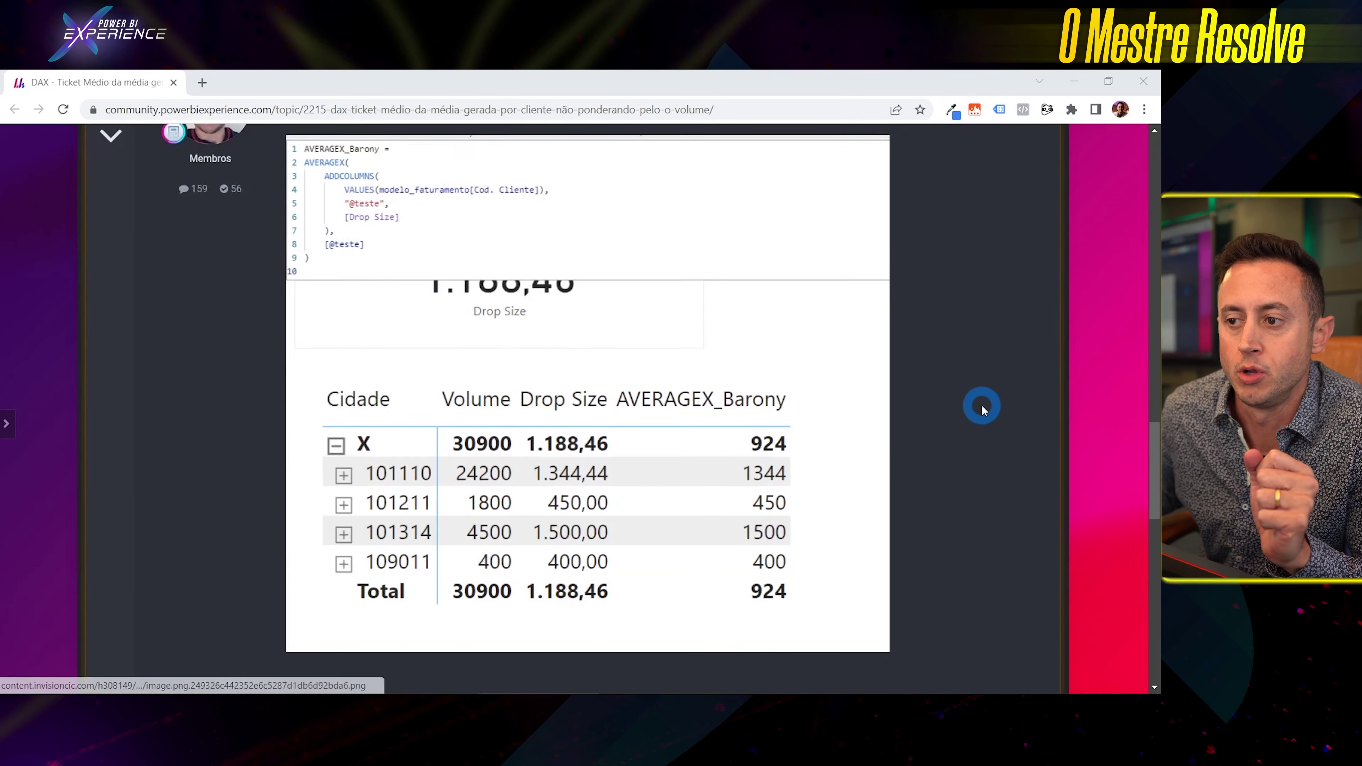
scroll(643, 370, "up", 3)
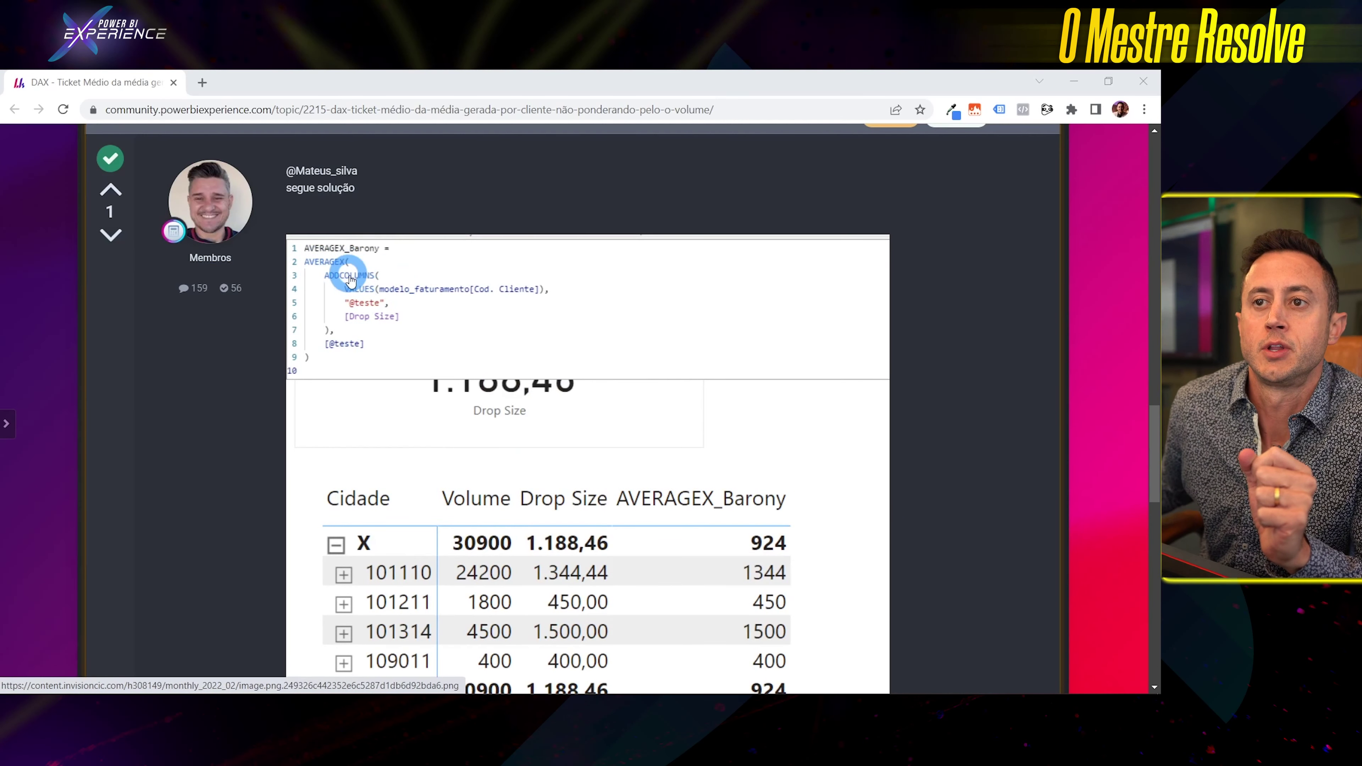
scroll(489, 392, "up", 1)
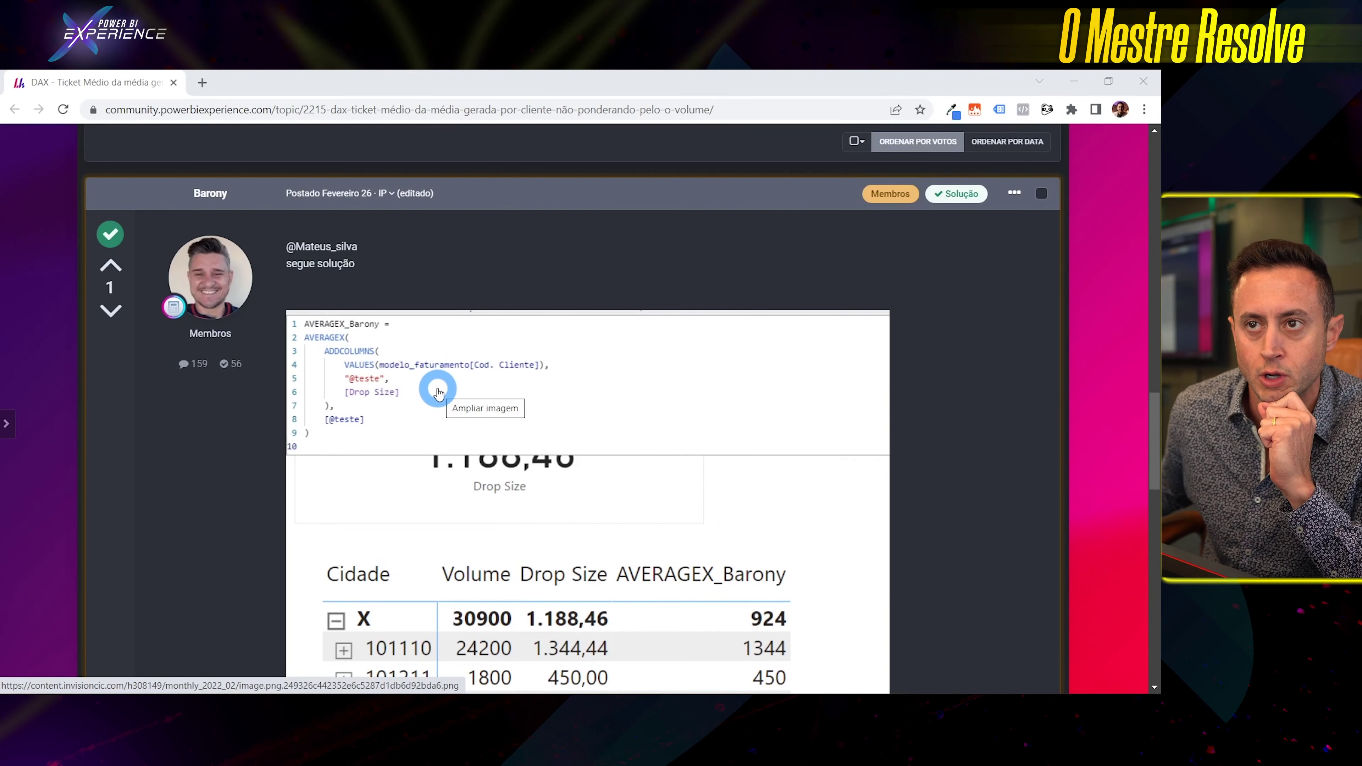
scroll(450, 400, "up", 2)
scroll(470, 413, "up", 1)
scroll(558, 426, "up", 2)
scroll(636, 434, "up", 3)
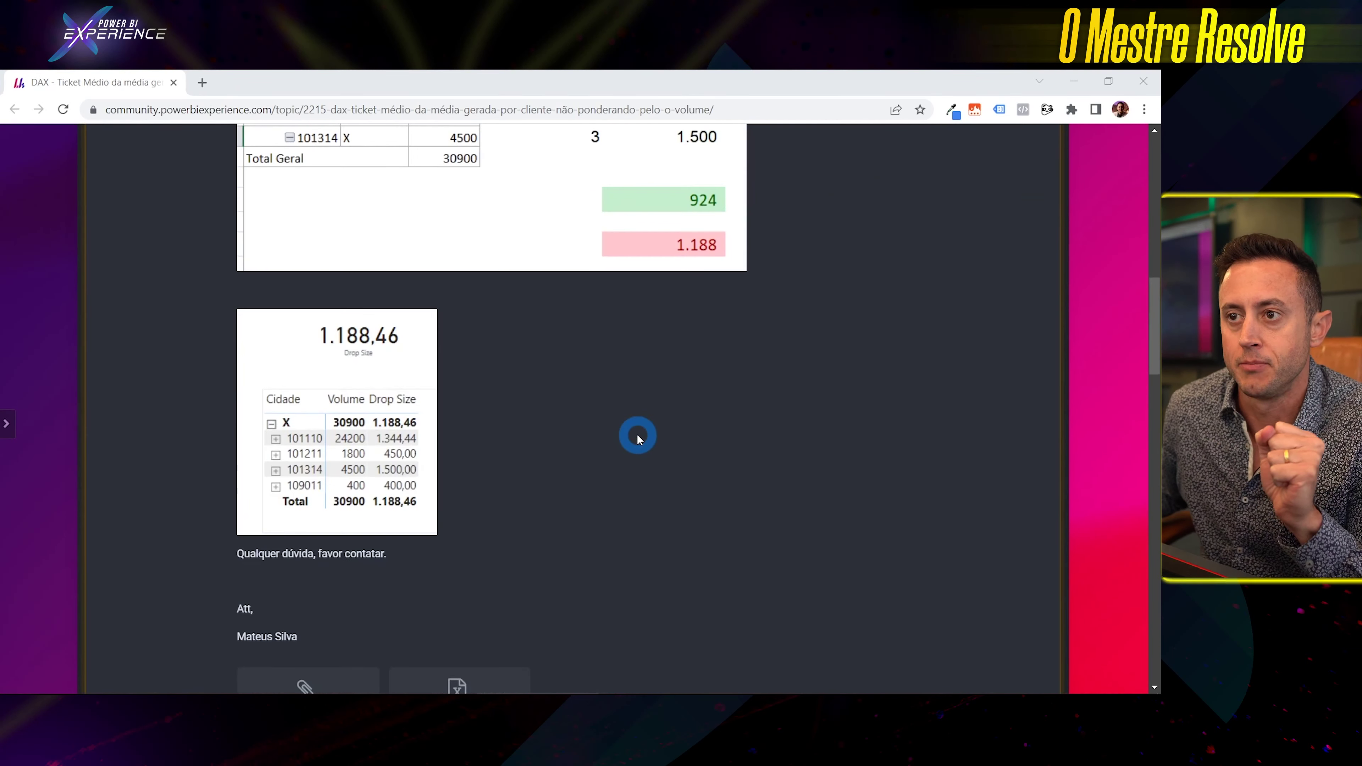
key("alt+Tab")
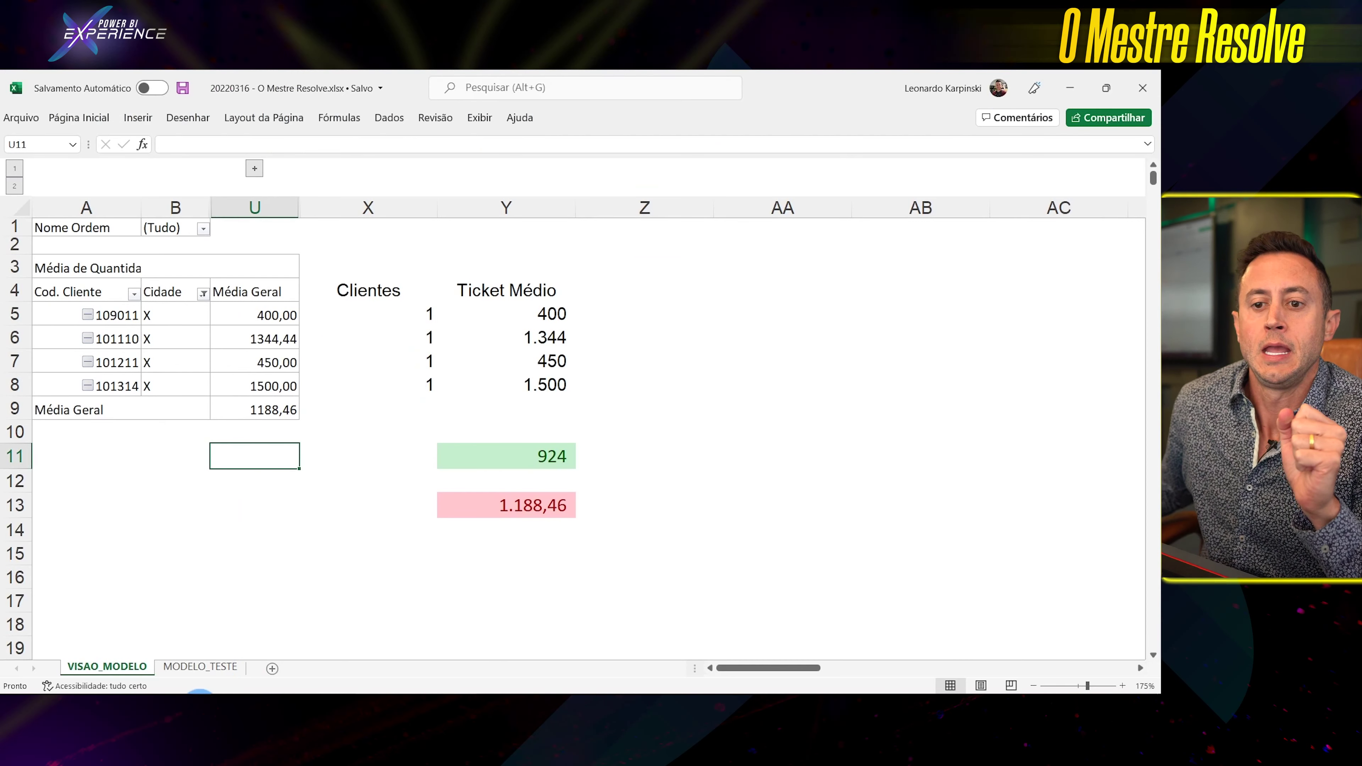
left_click(188, 673)
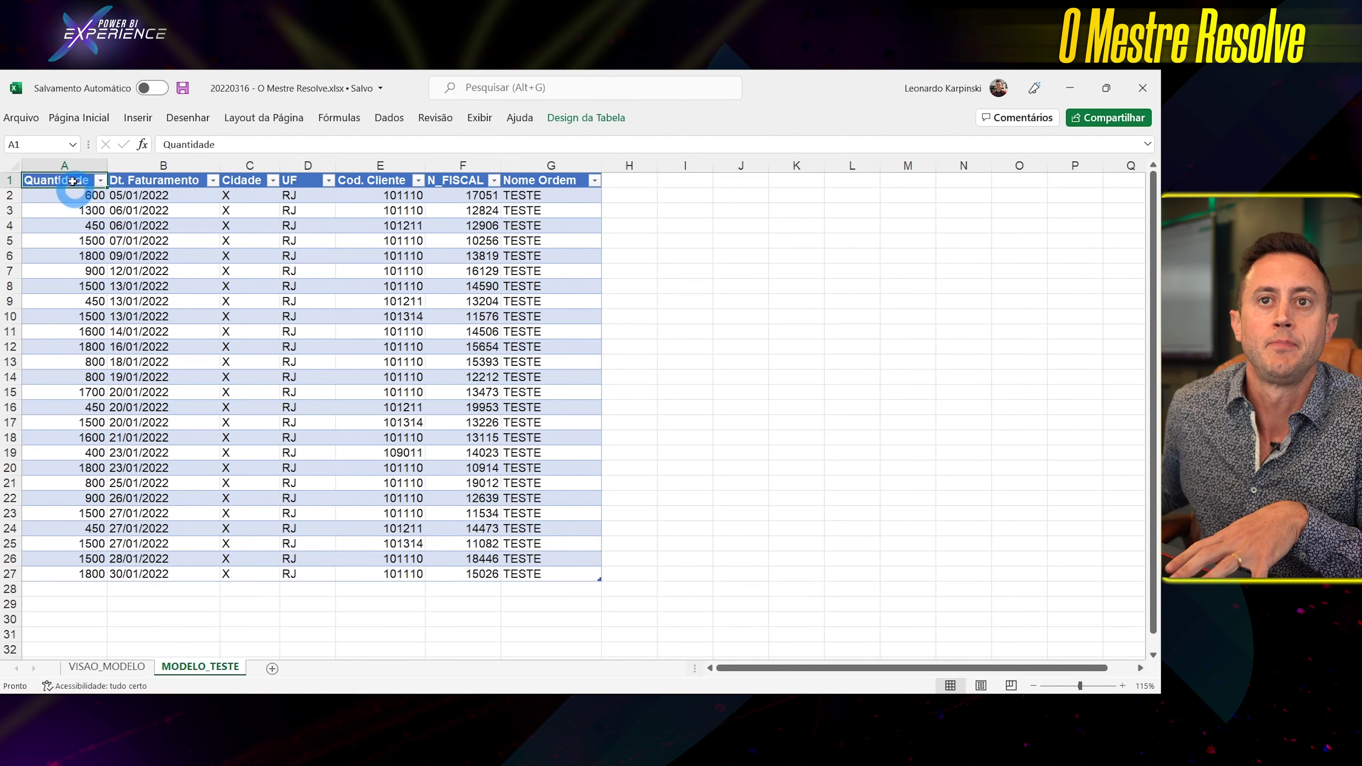
left_click(70, 164)
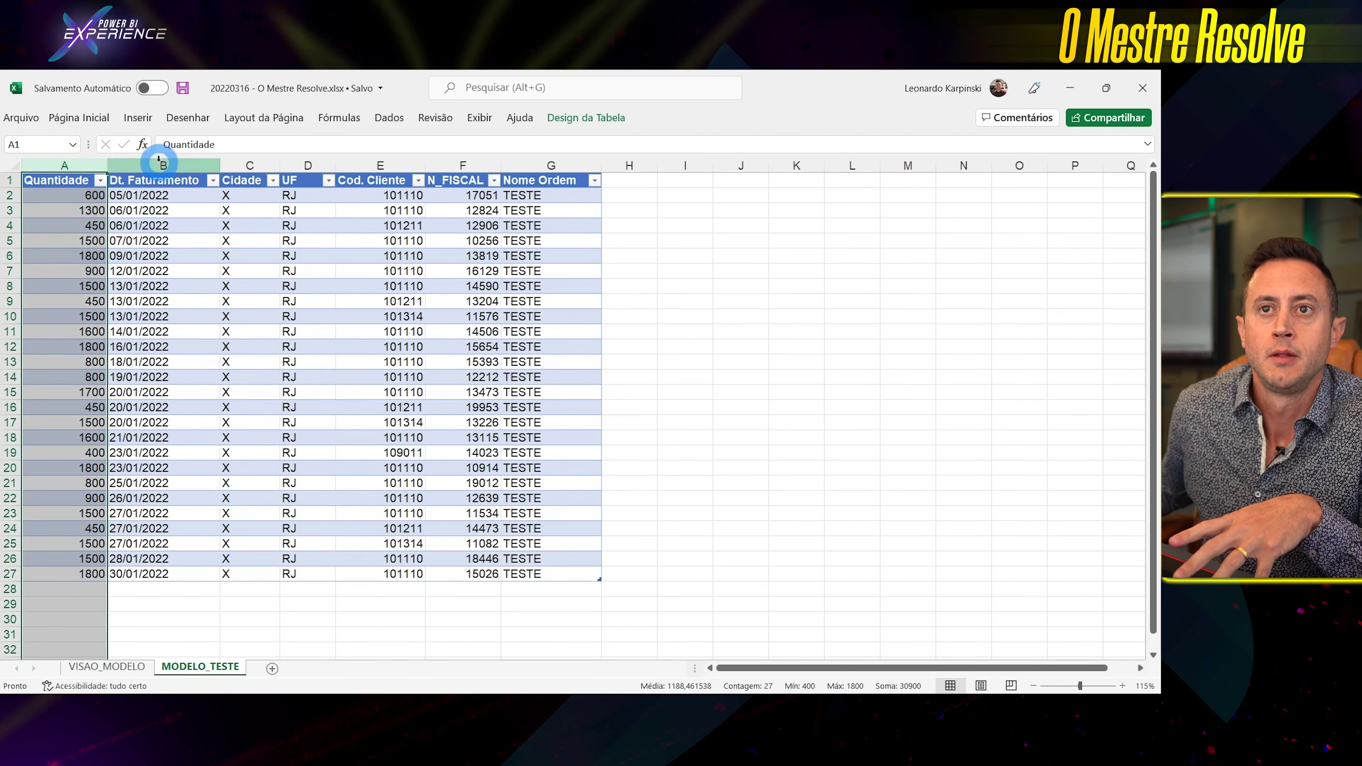
left_click(159, 163)
left_click_drag(254, 165, 327, 163)
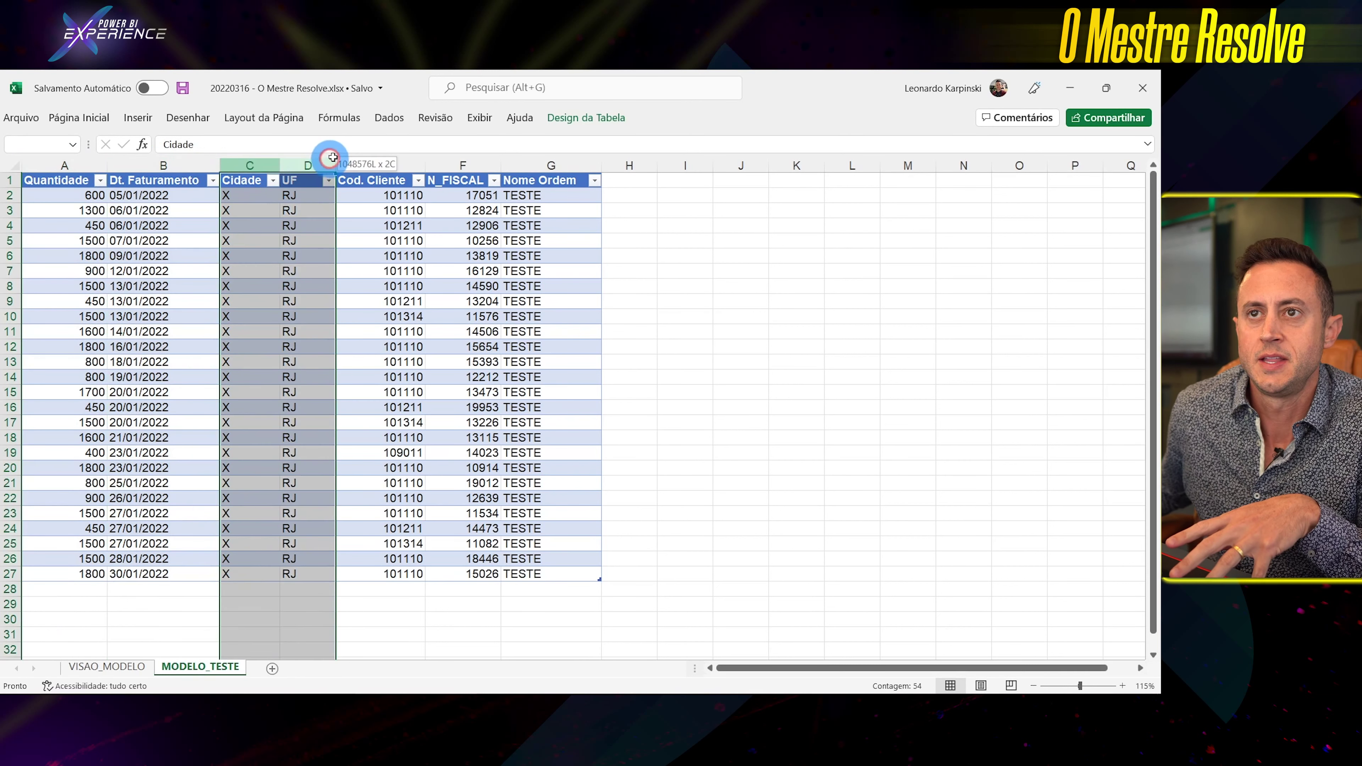
left_click(380, 165)
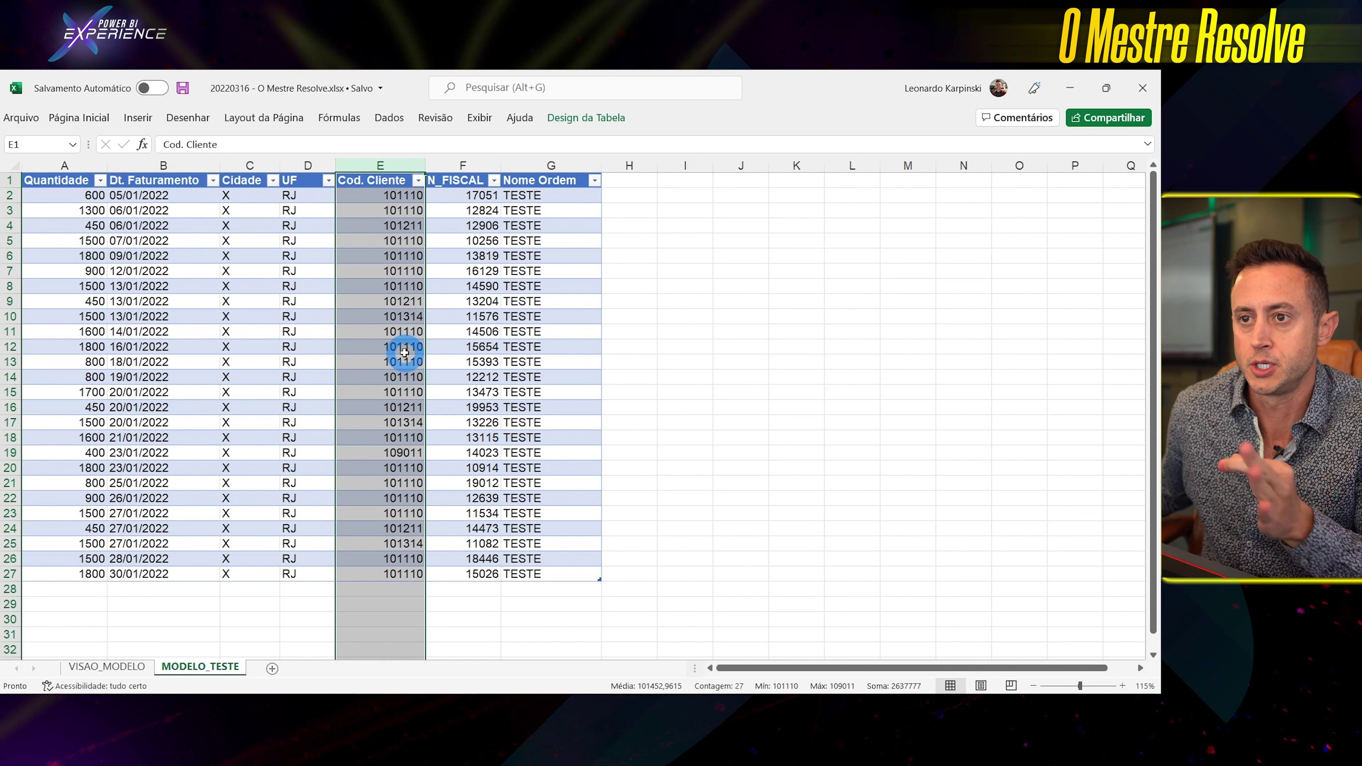
left_click(462, 165)
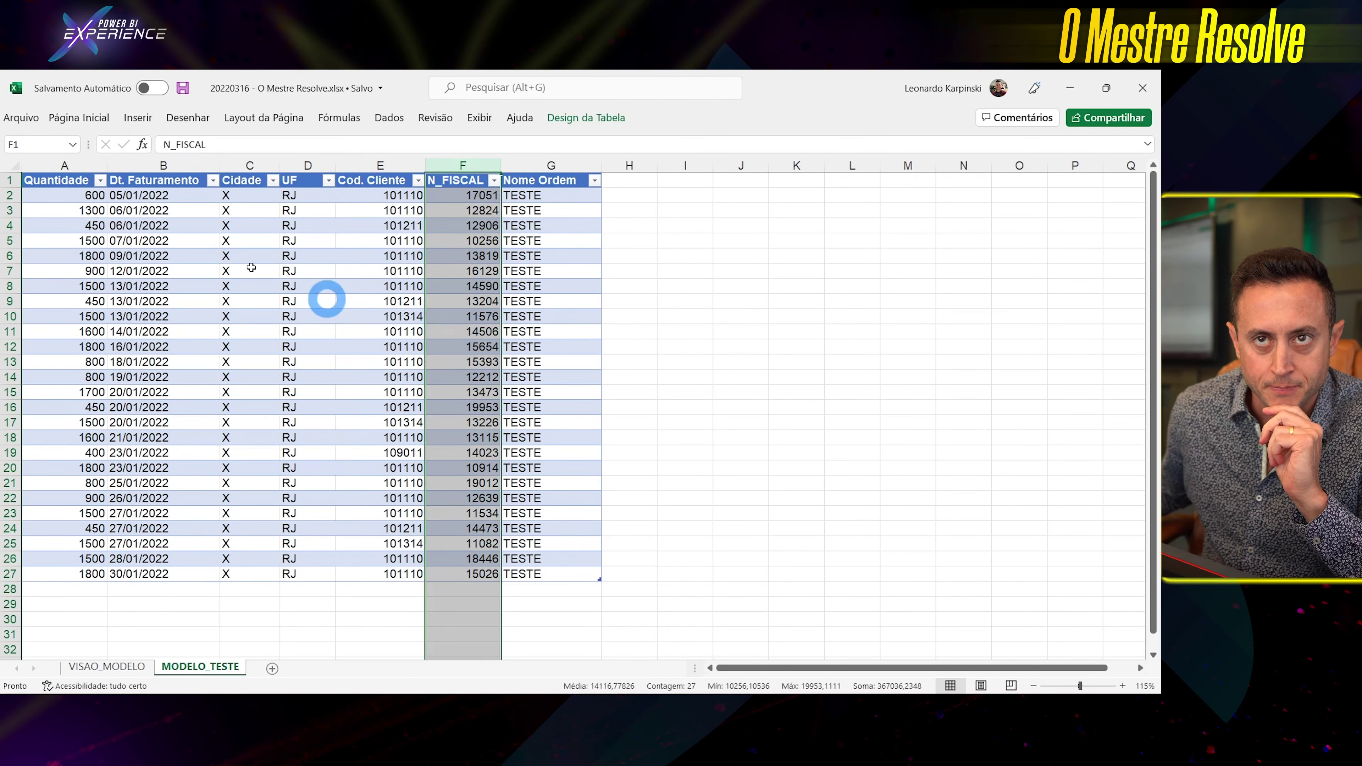
left_click(76, 193)
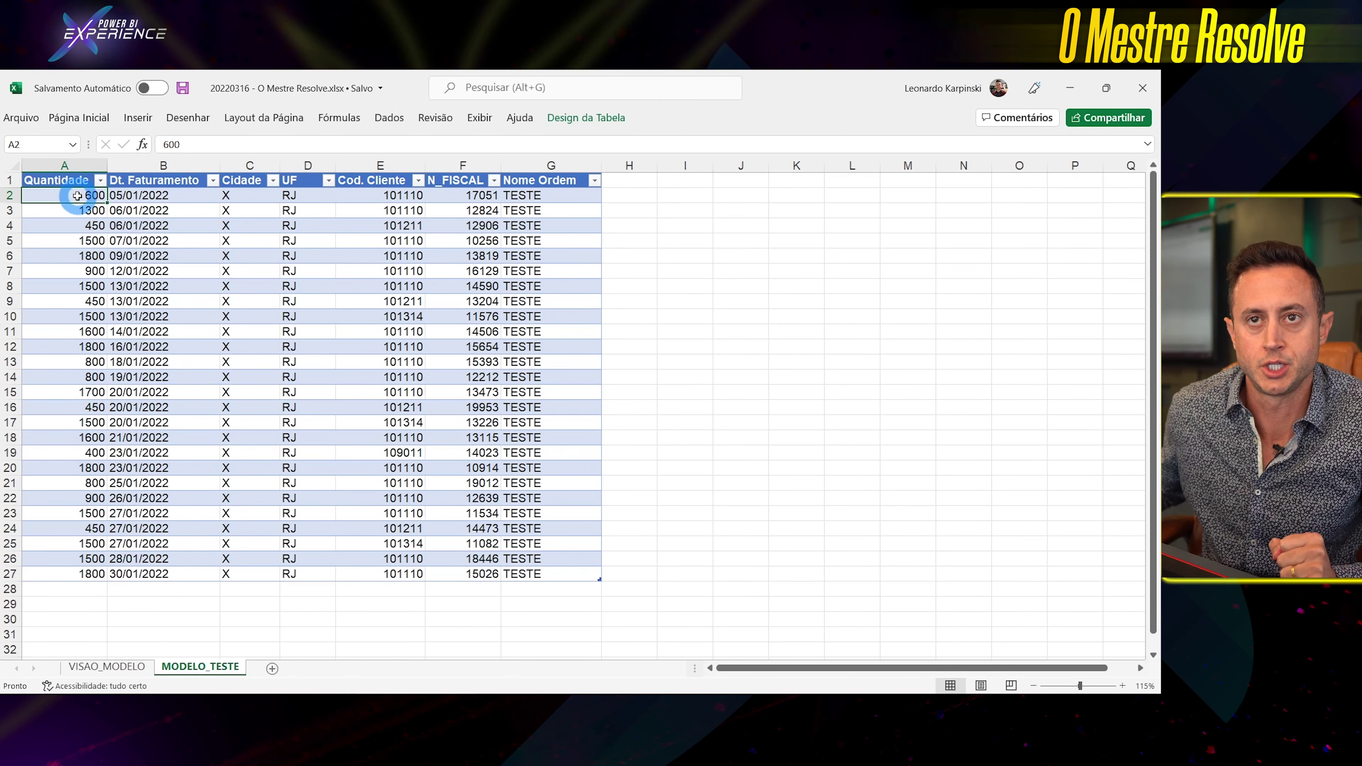
left_click_drag(77, 196, 50, 524)
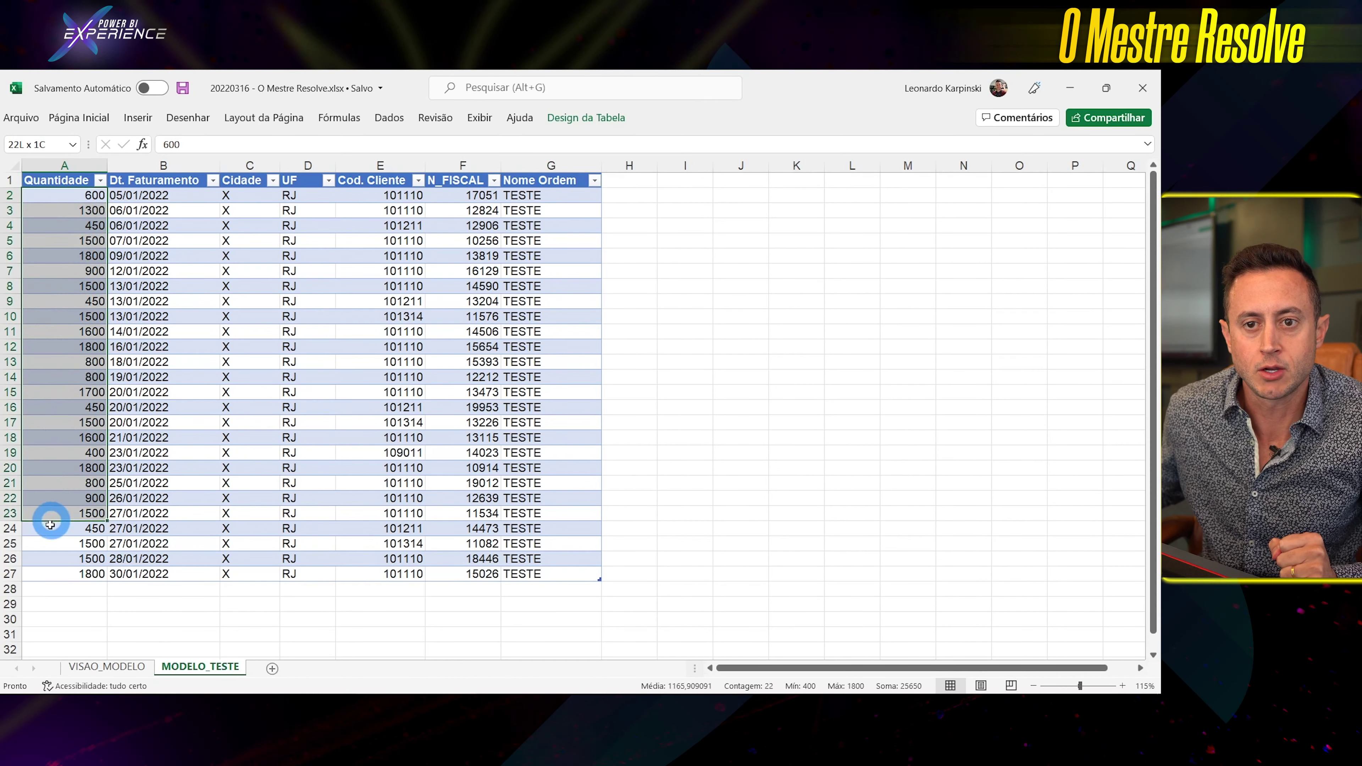
left_click_drag(50, 524, 50, 571)
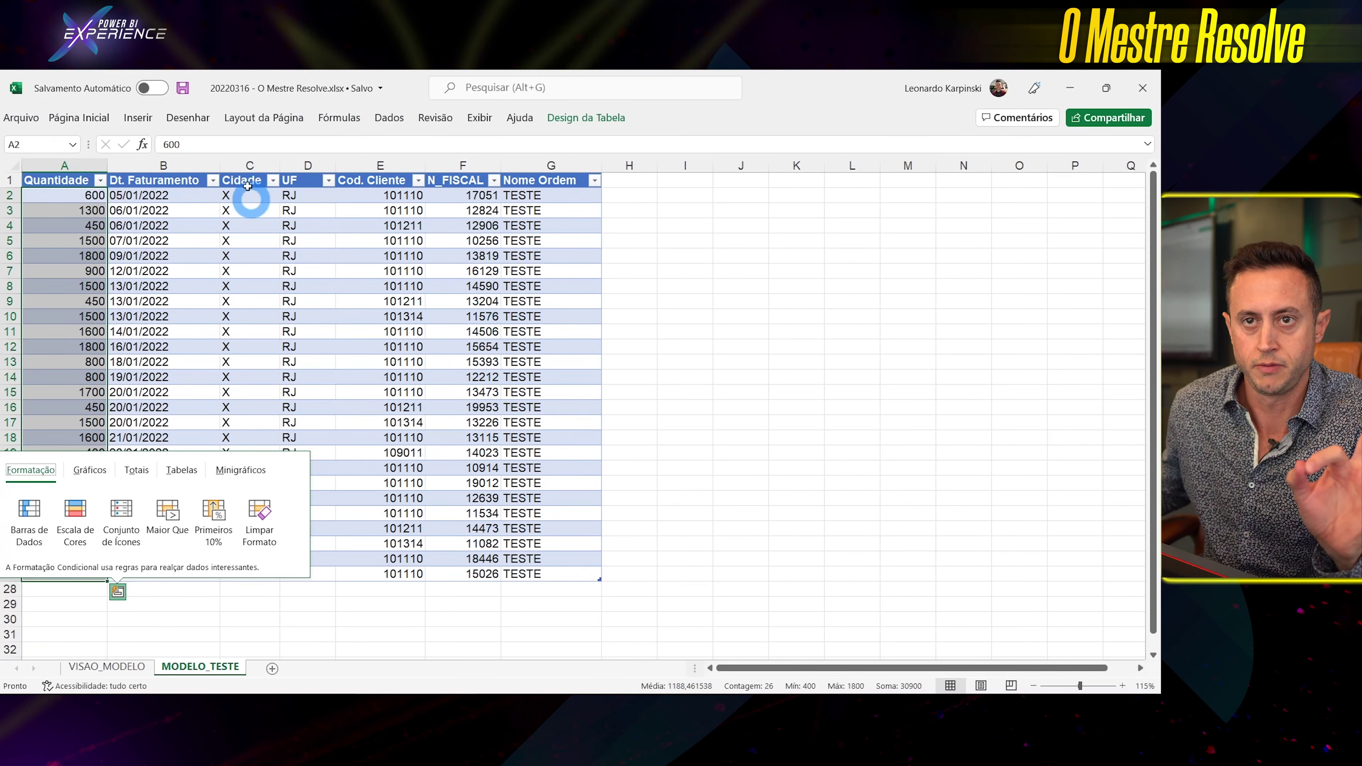
left_click(74, 173)
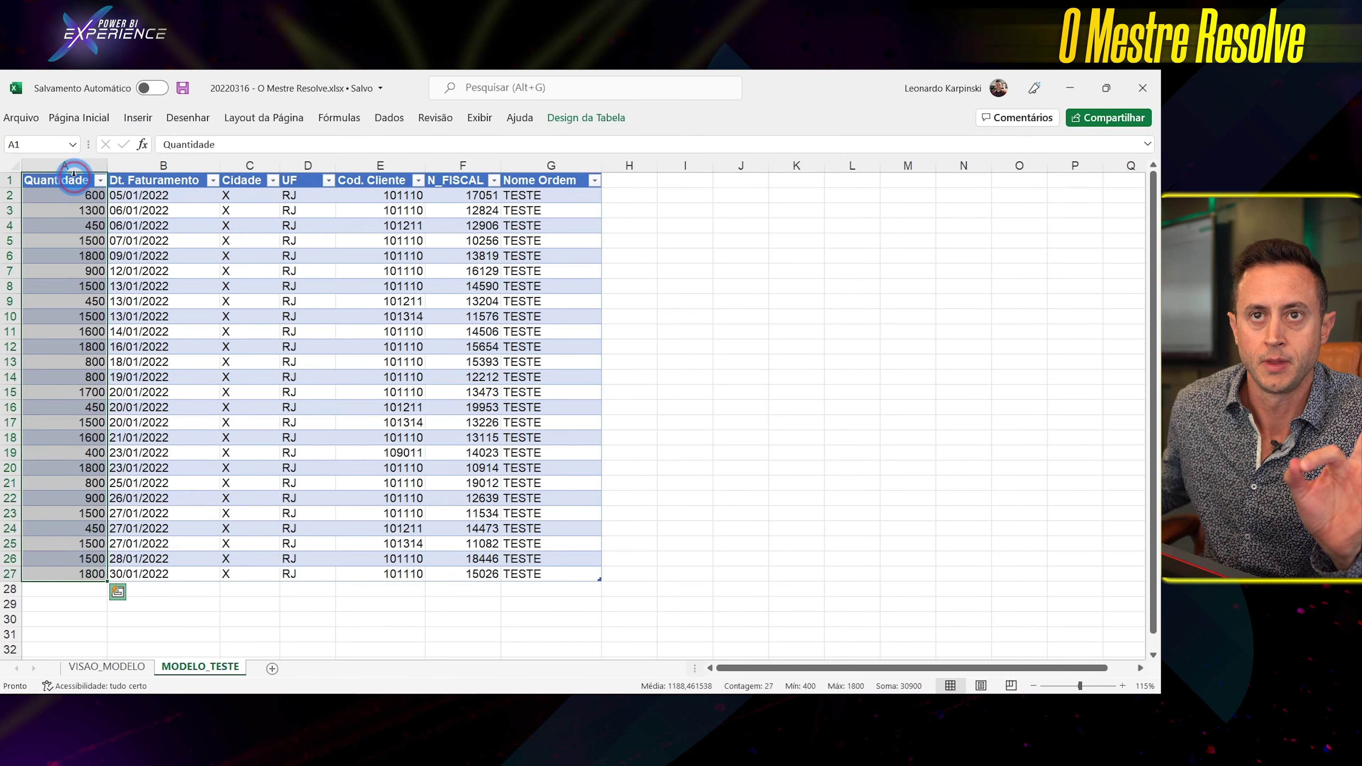
left_click(76, 193)
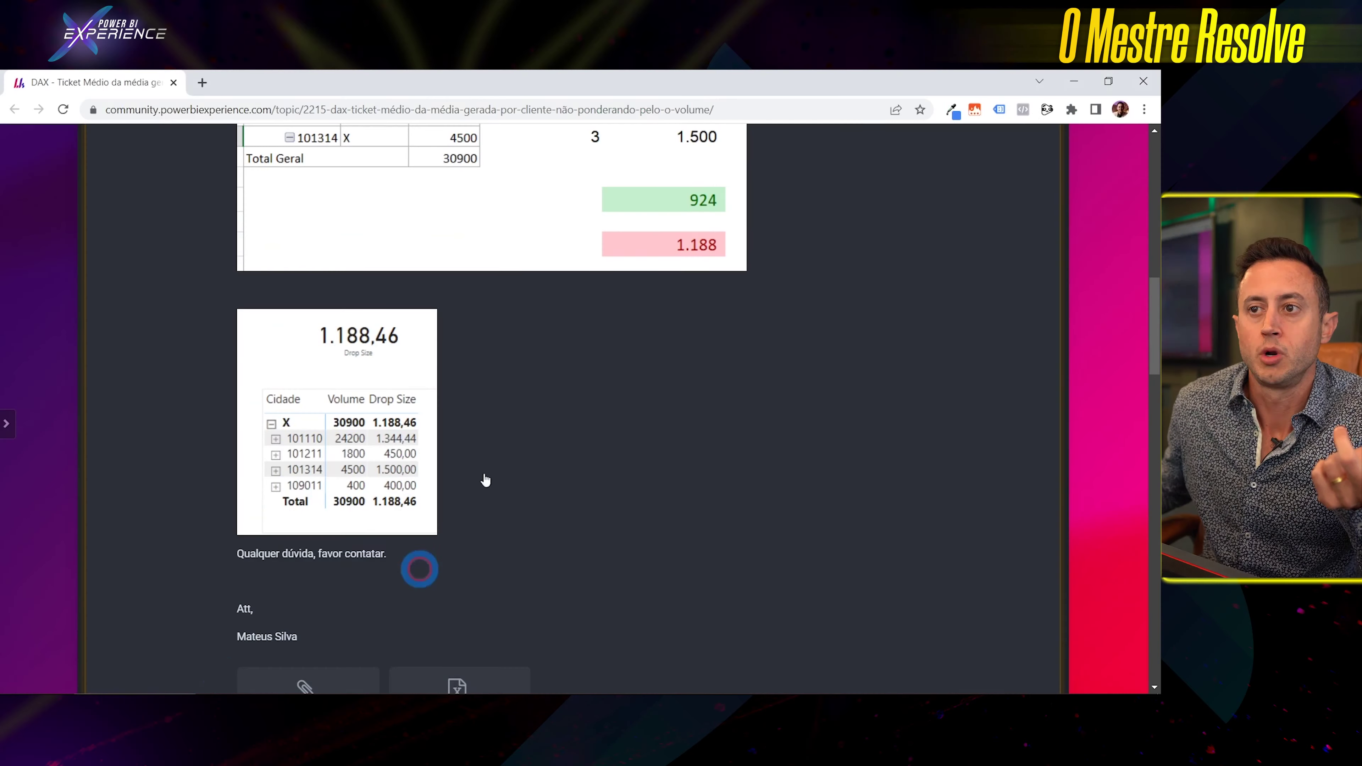
scroll(485, 480, "up", 3)
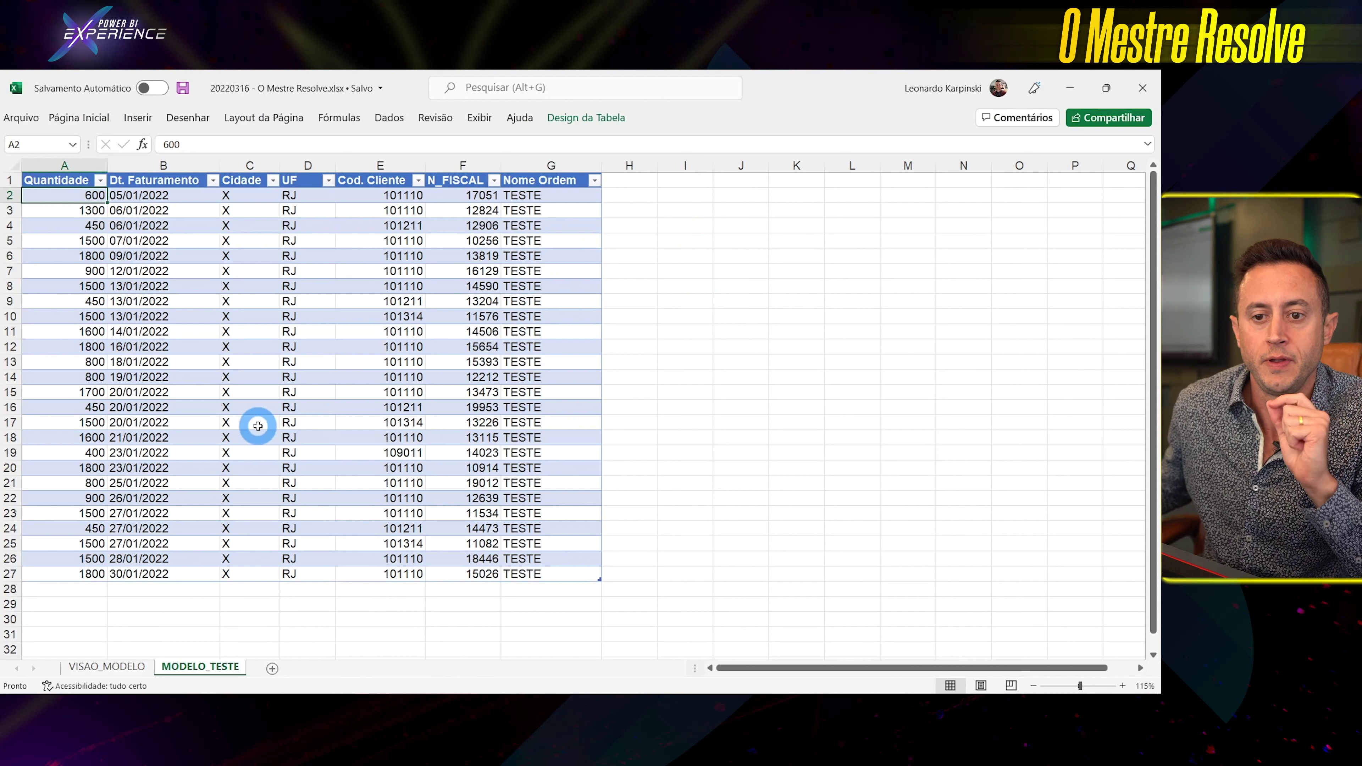
left_click(107, 666)
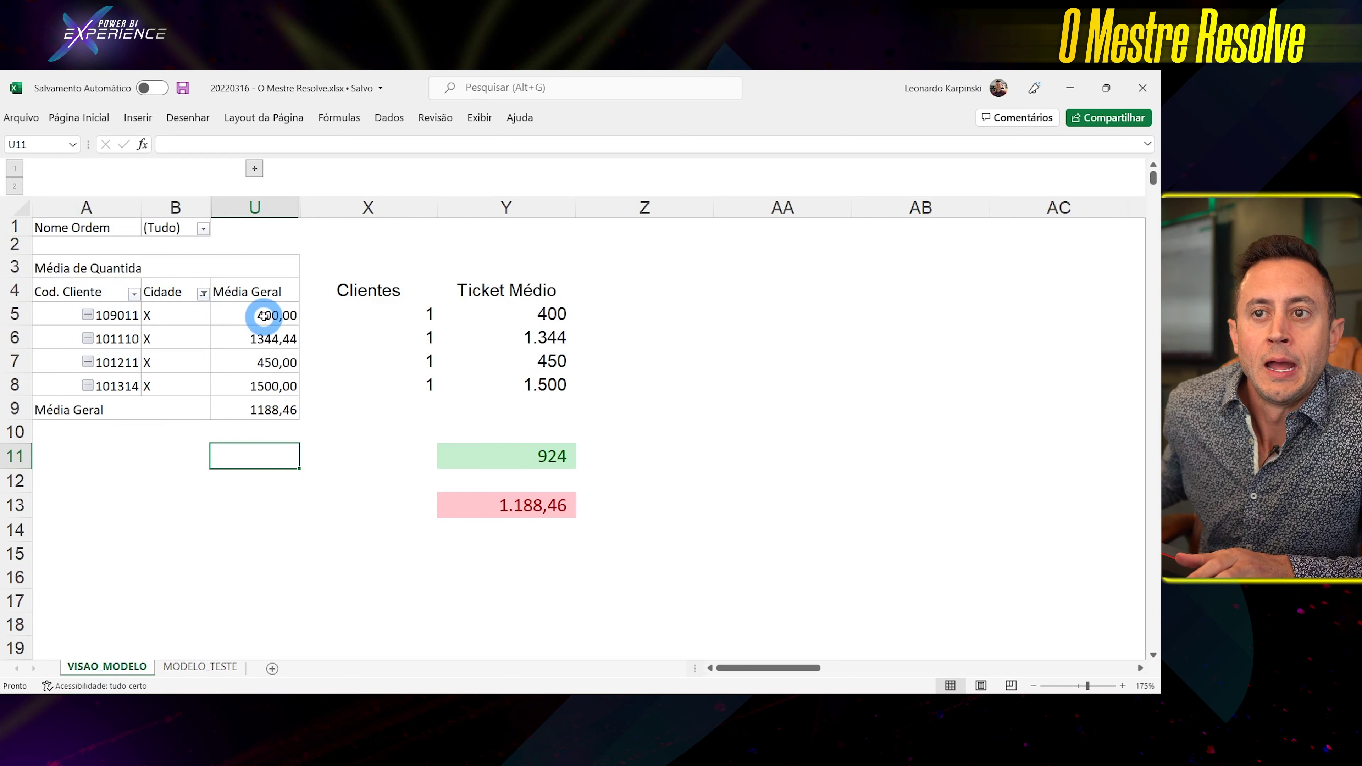
left_click_drag(263, 315, 264, 379)
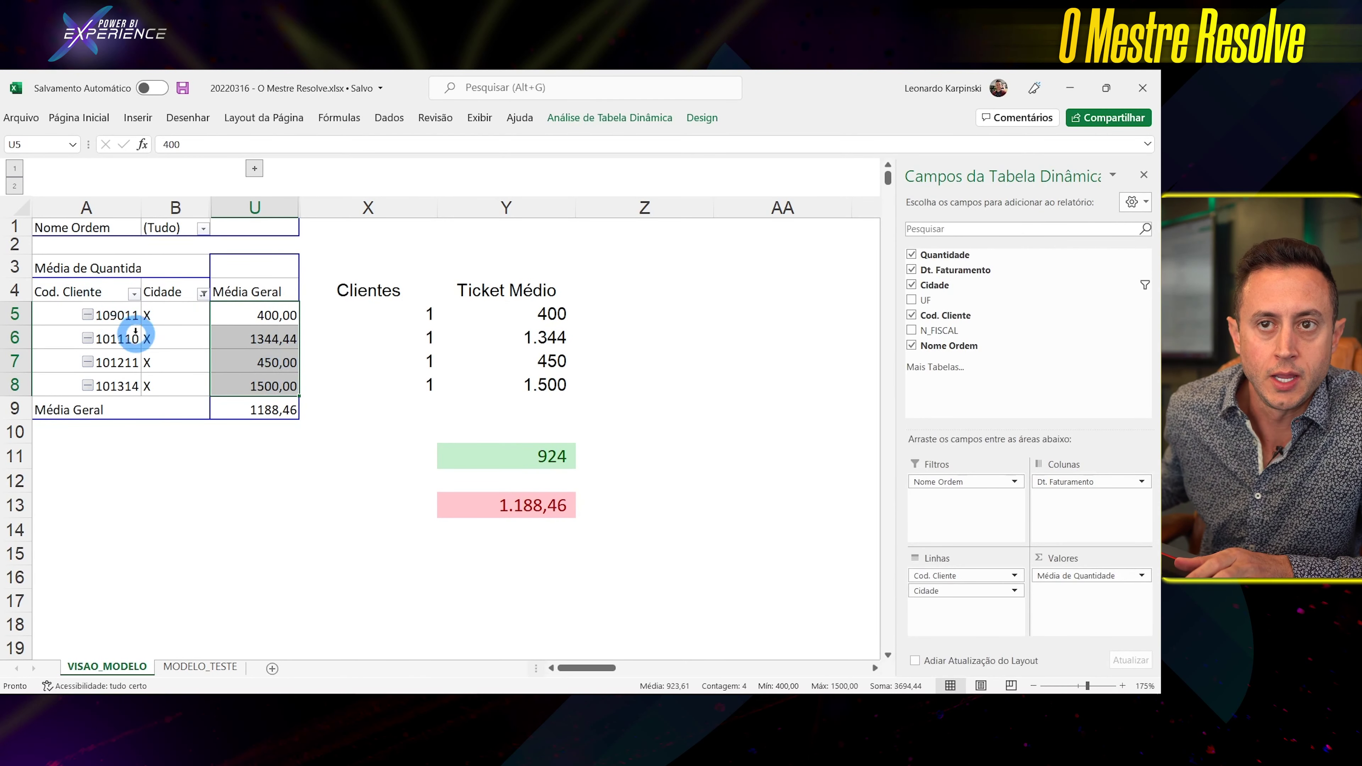
left_click(112, 314)
left_click(121, 358)
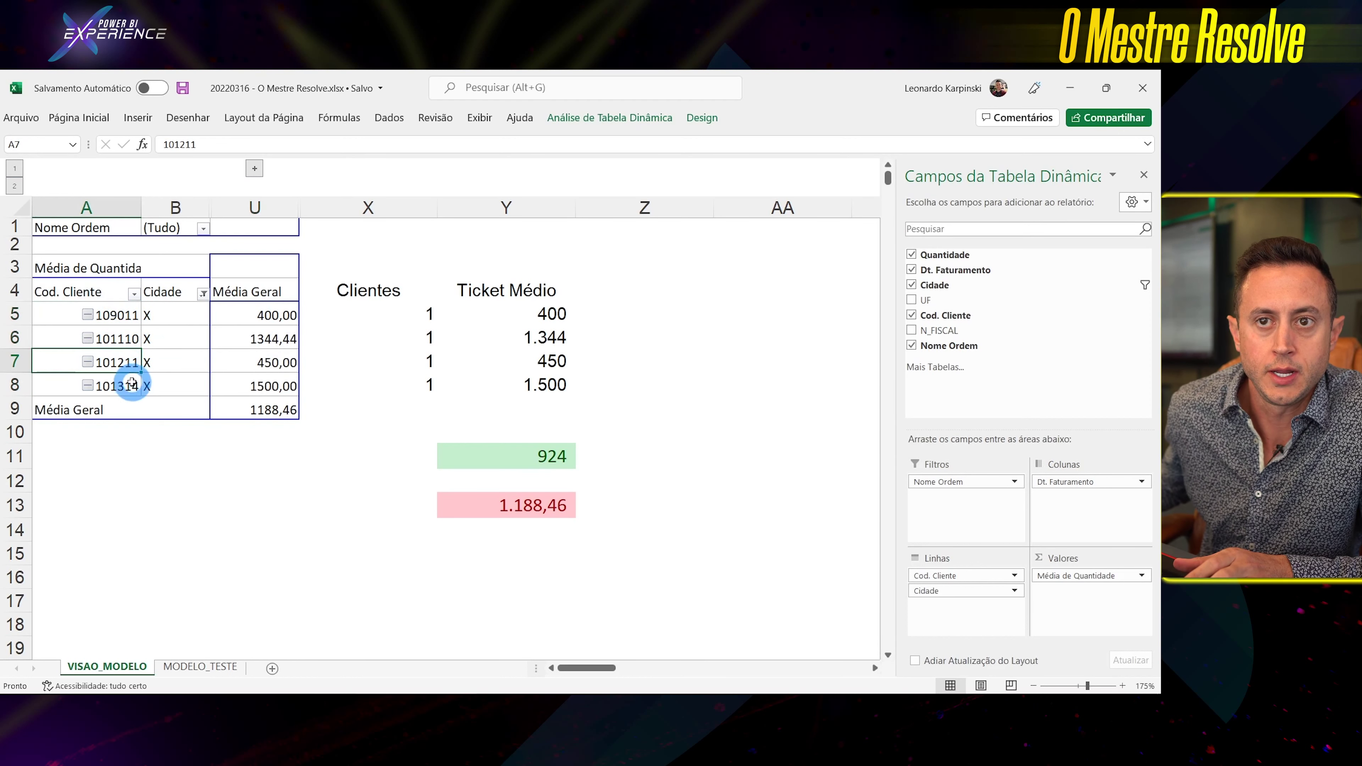
left_click_drag(236, 385, 250, 314)
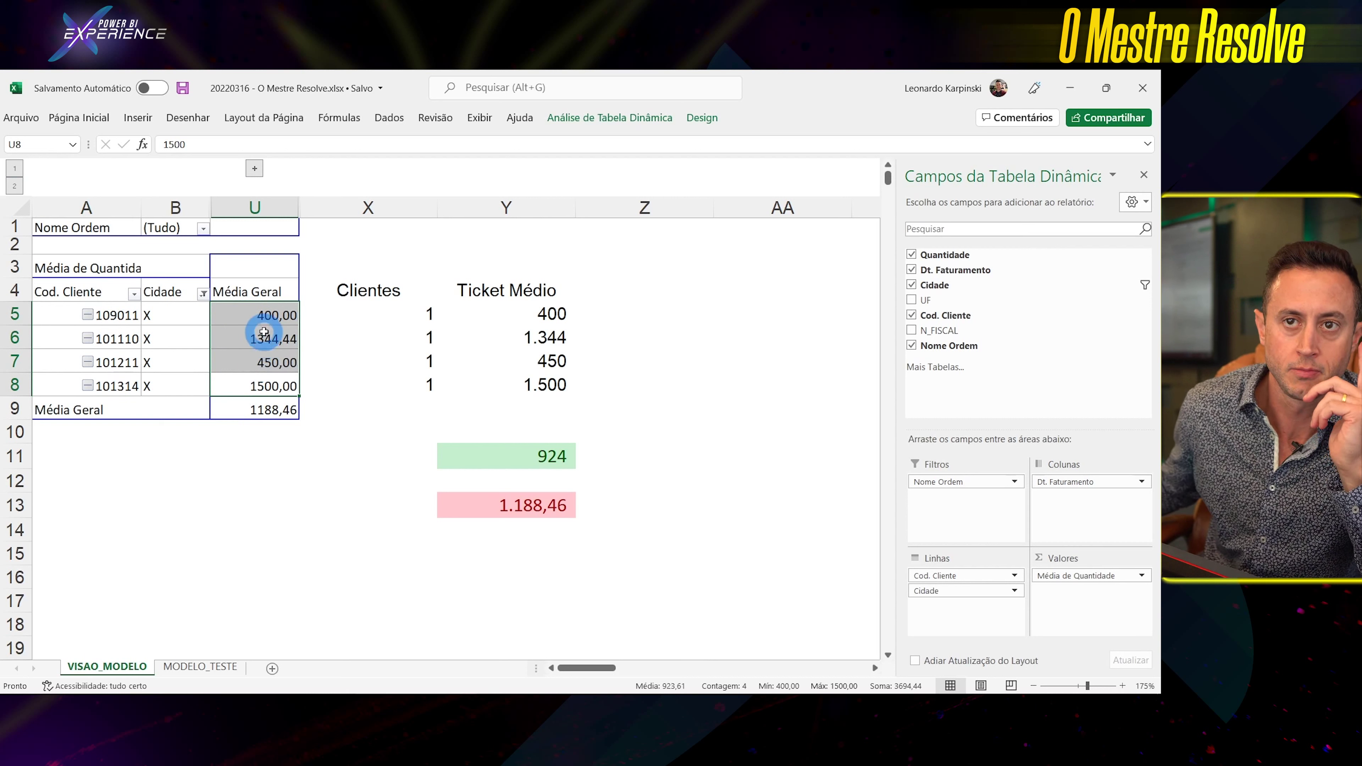
left_click(264, 316)
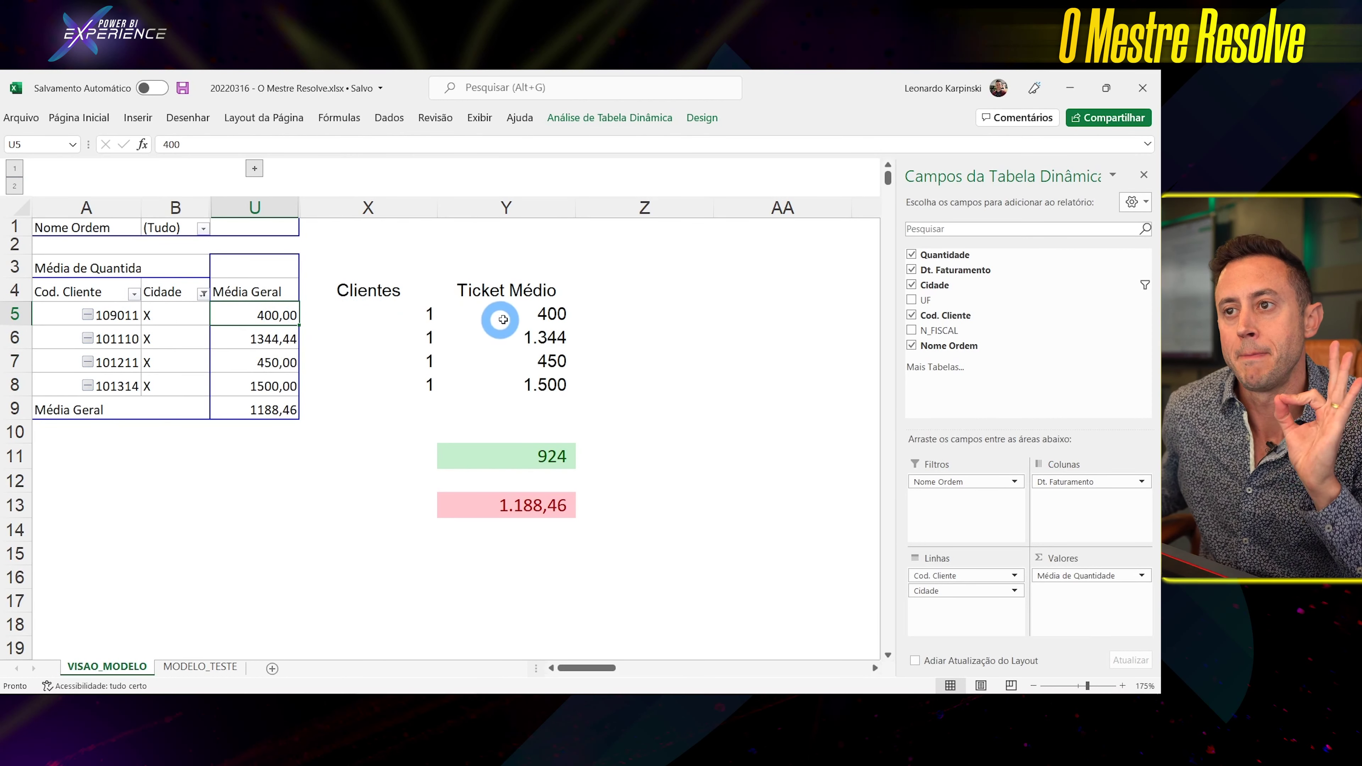
left_click_drag(497, 320, 513, 386)
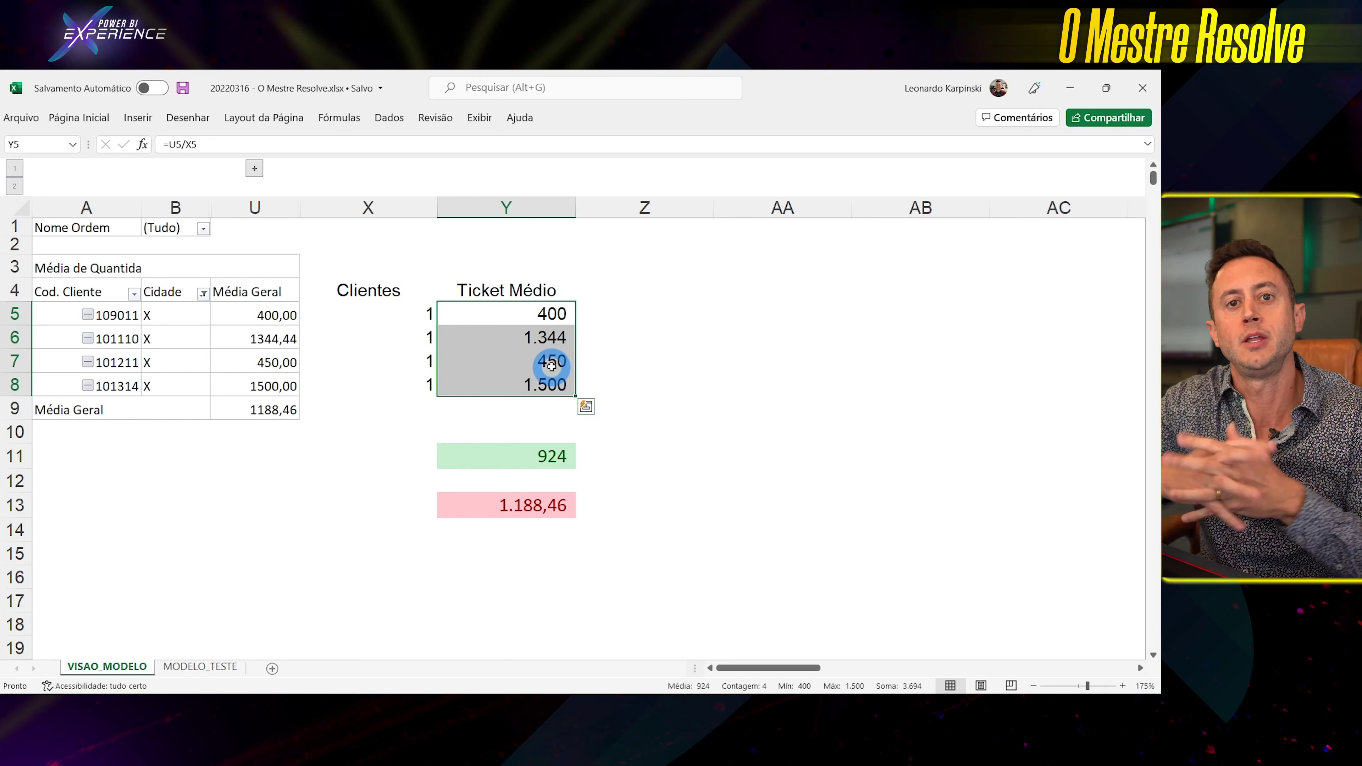
Show that Y11's 924 comes from =MÉDIA(Y5:Y8) over the Ticket Médio values.
left_click(561, 457)
double_click(561, 457)
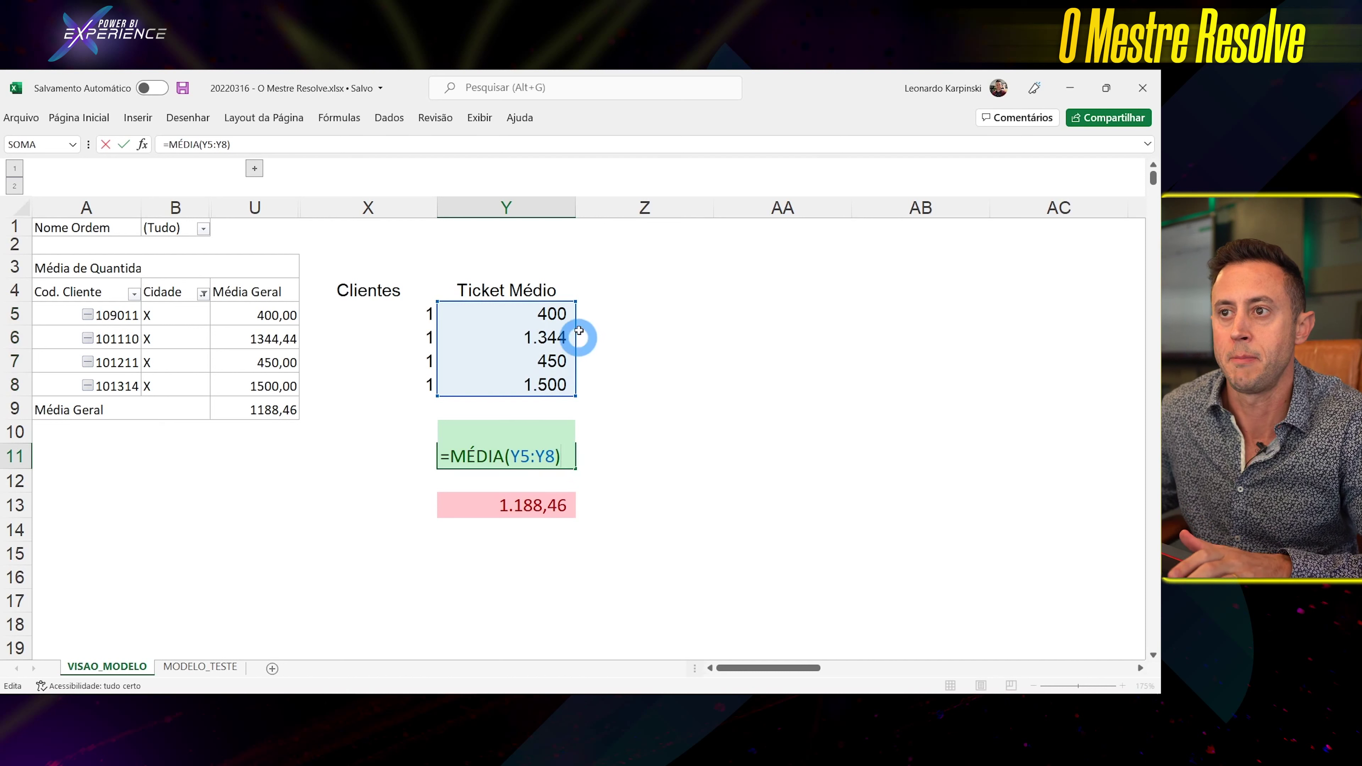
left_click_drag(551, 315, 553, 377)
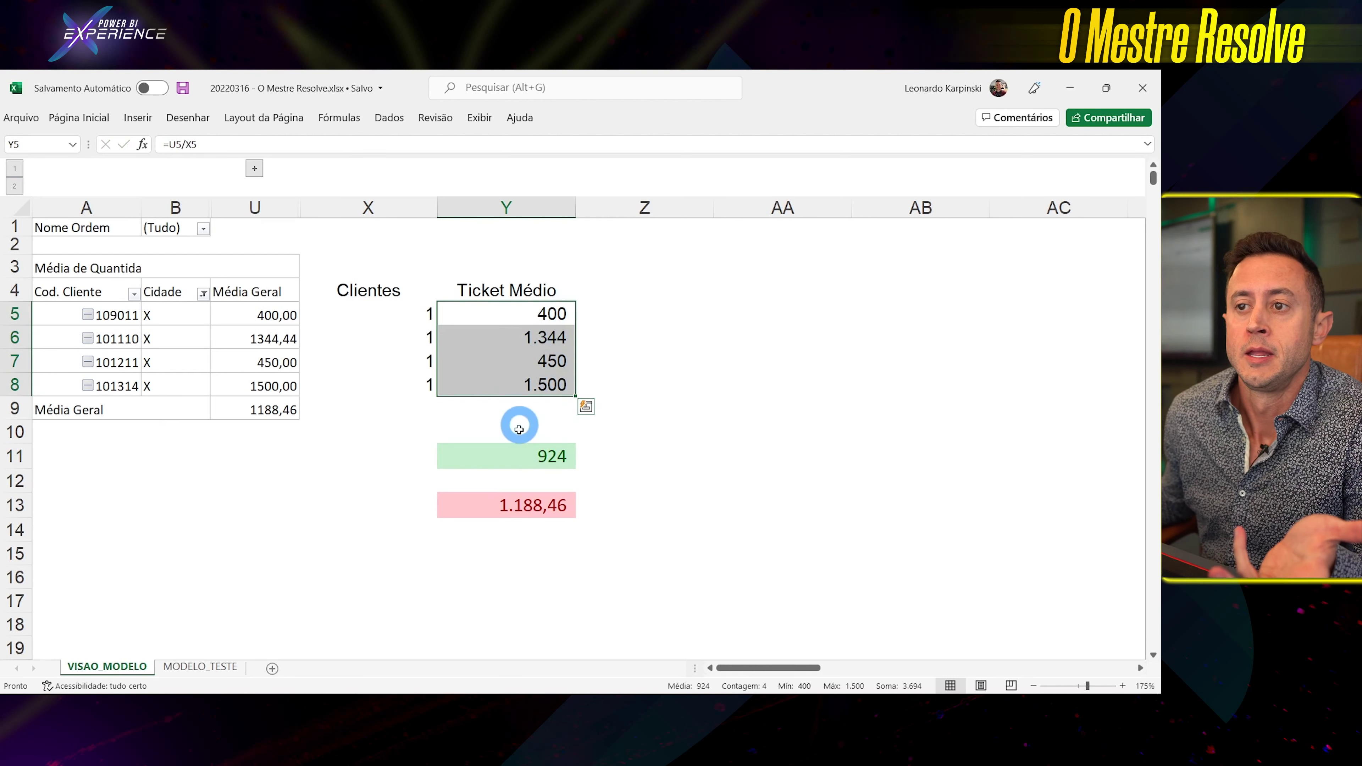
left_click(531, 456)
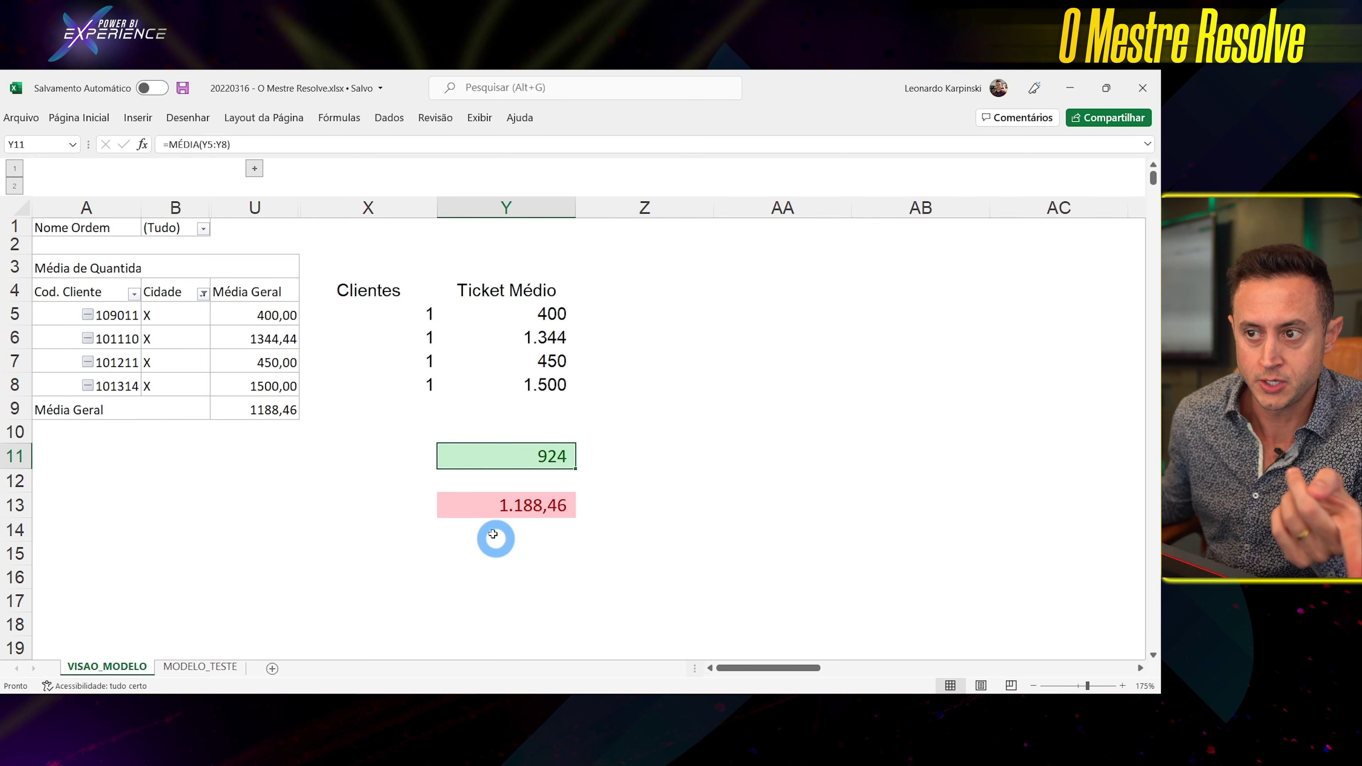
Compare it with the formula behind the red 1.188,46, then switch to Power BI Desktop.
left_click(511, 511)
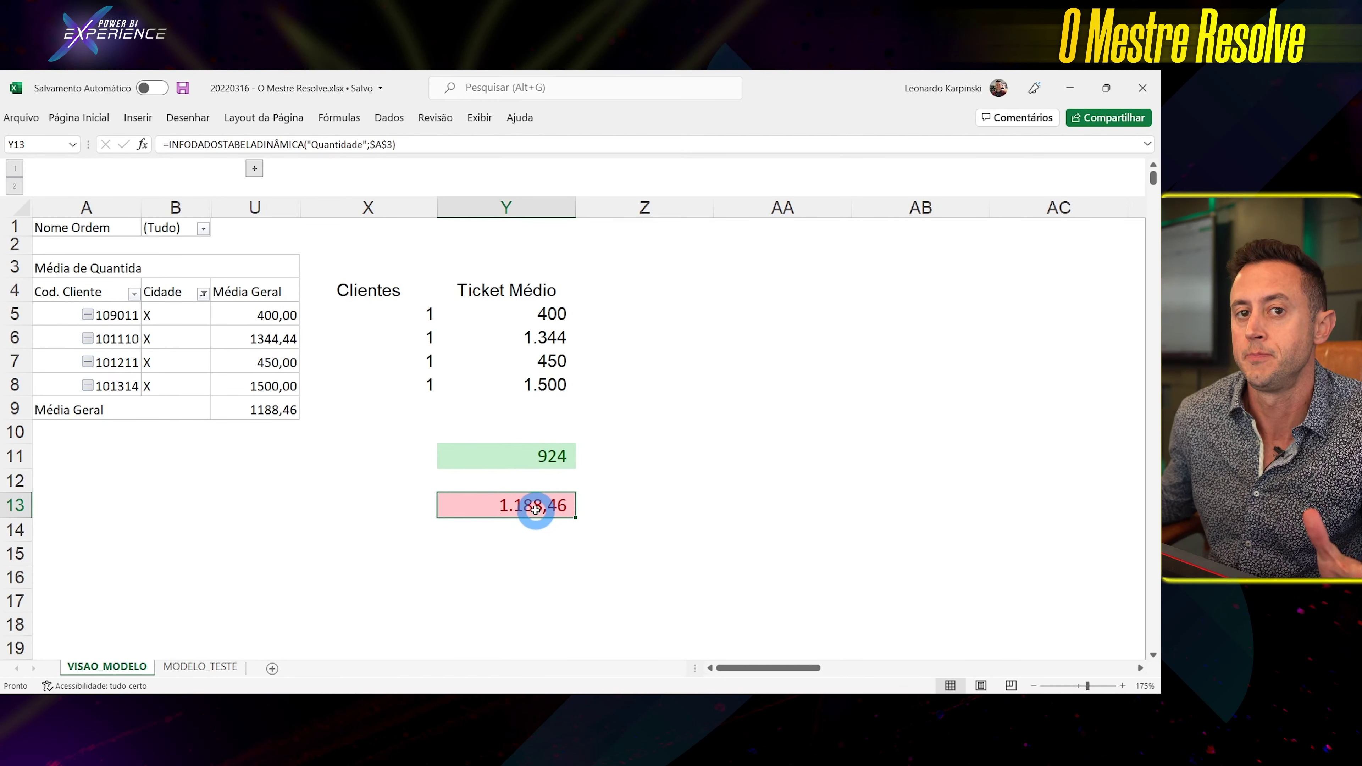
left_click(554, 456)
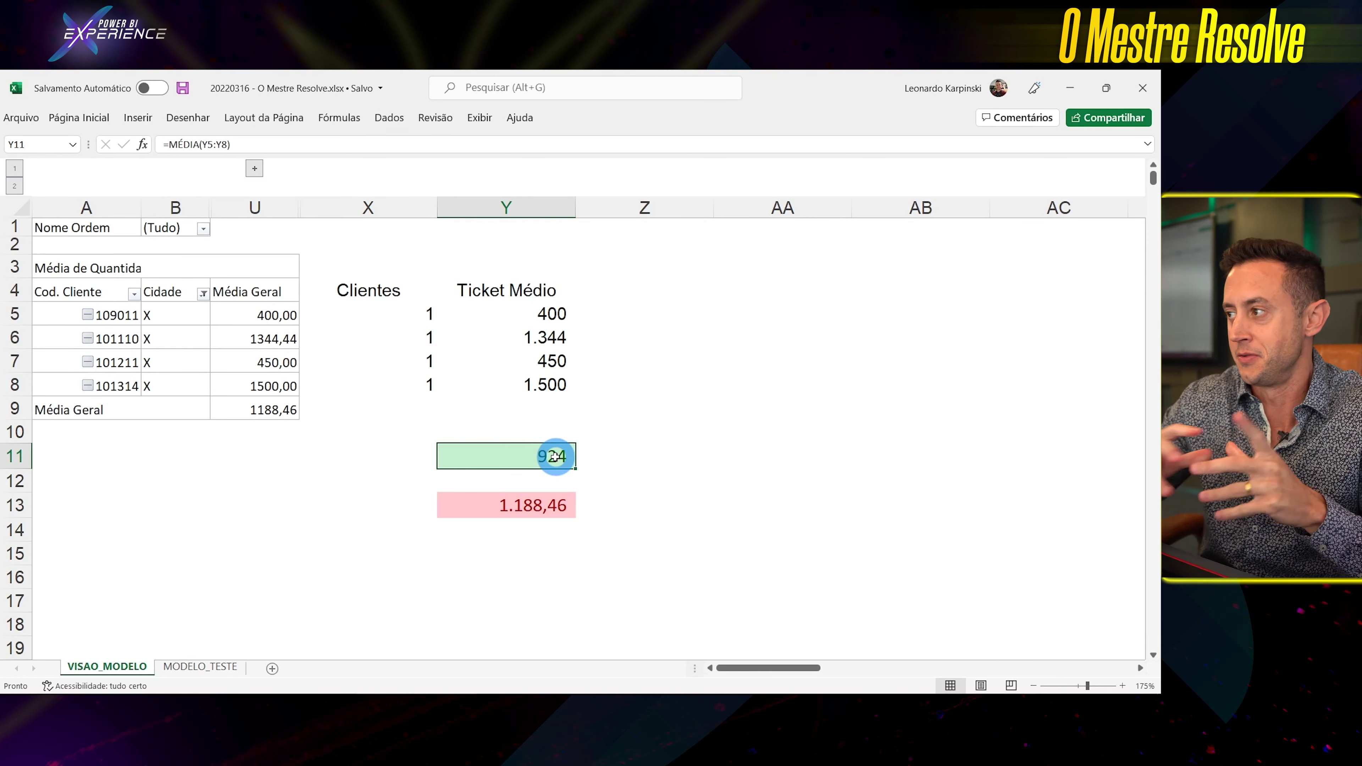
left_click(459, 496)
Inspect the Quantidade and N_FISCAL columns of modelo_faturamento in Data view.
left_click(315, 565)
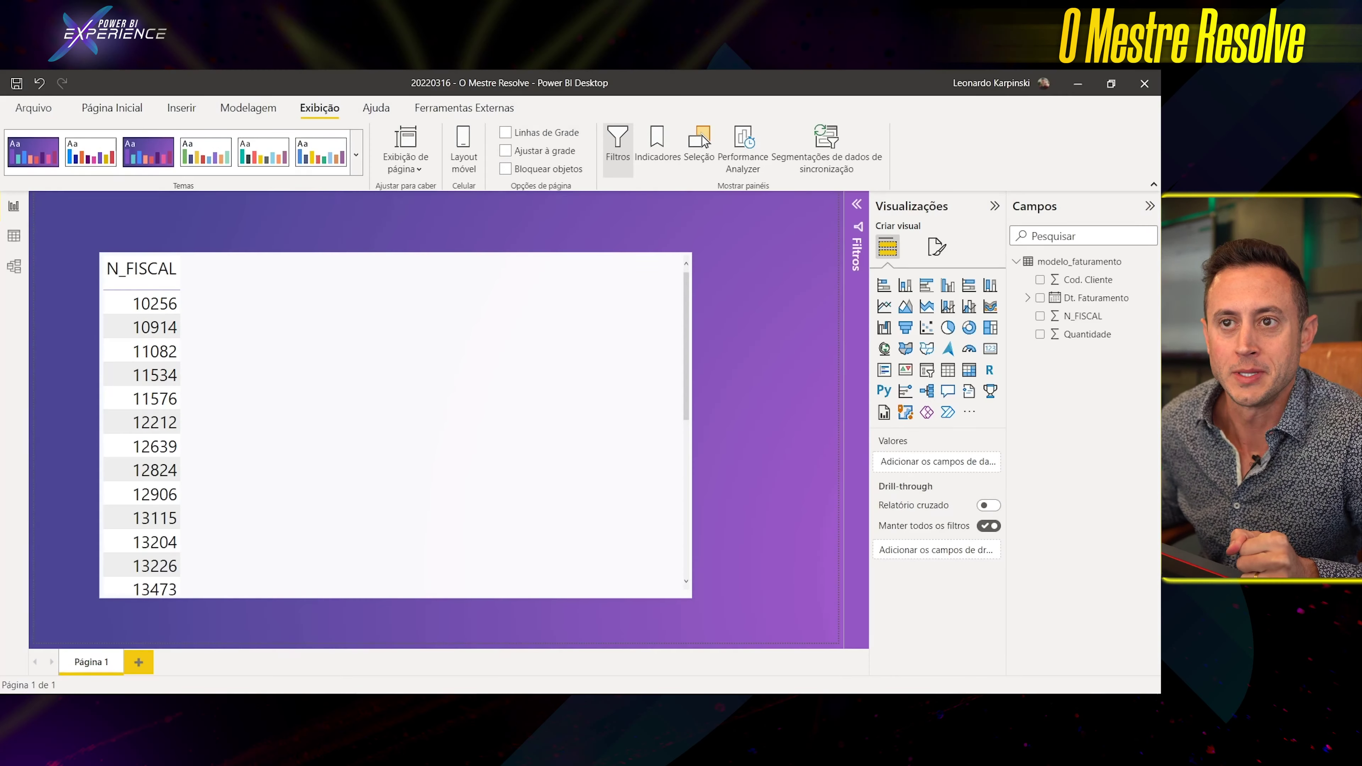
left_click(13, 235)
left_click(100, 437)
left_click(69, 226)
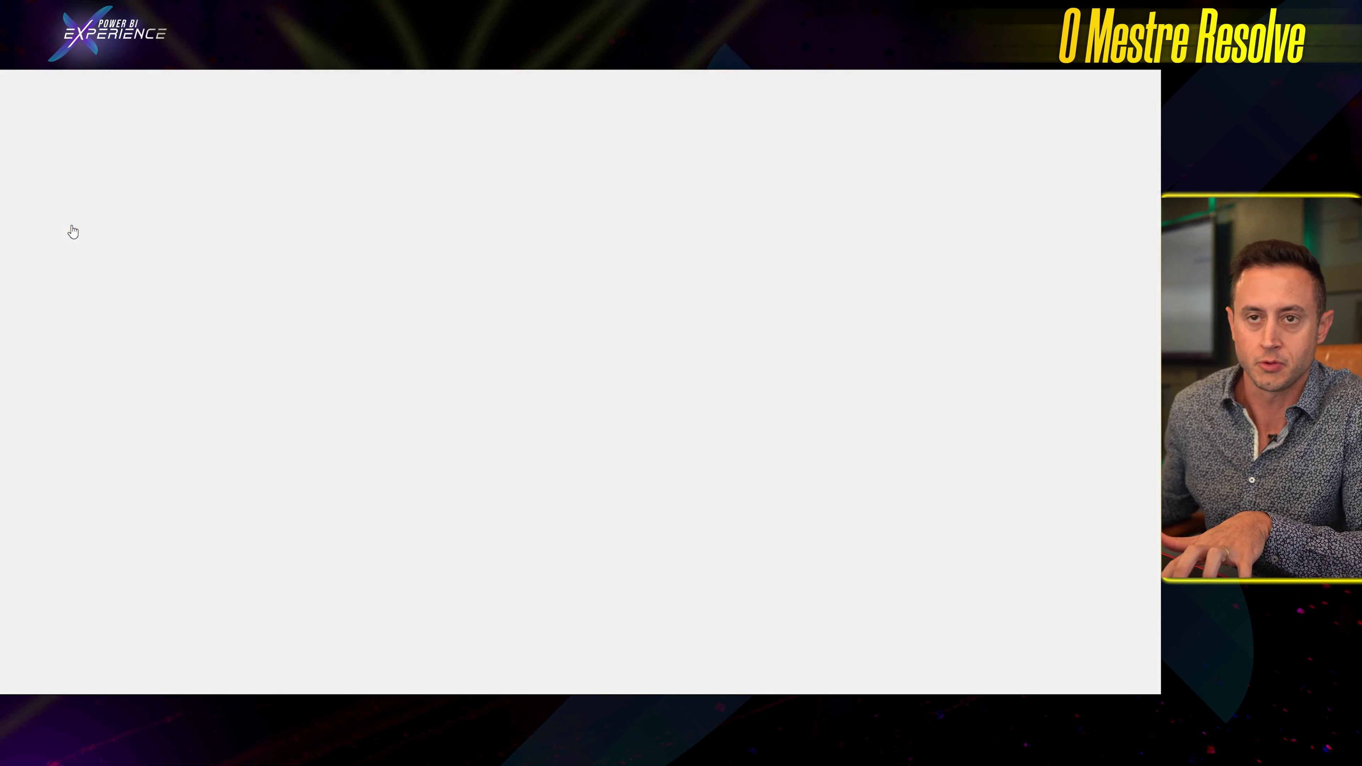
left_click(547, 228)
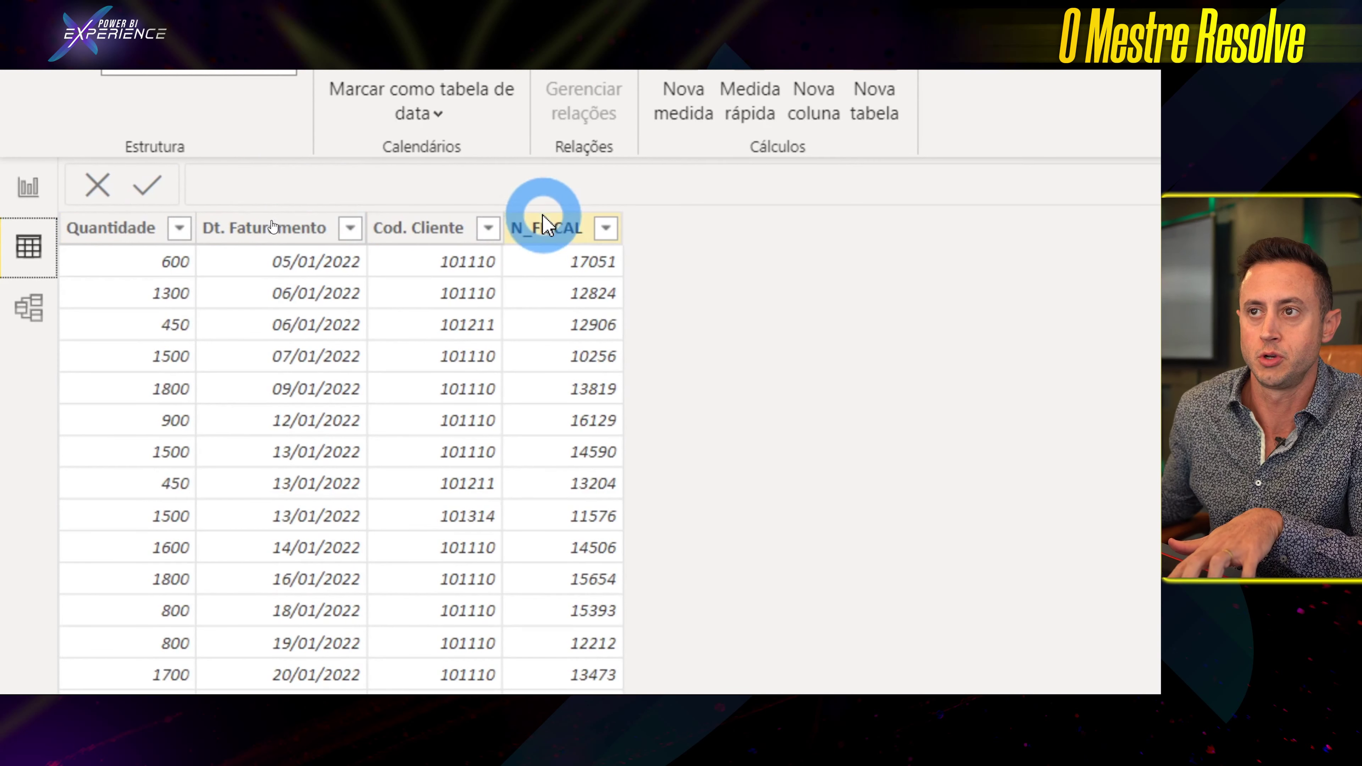
left_click(57, 226)
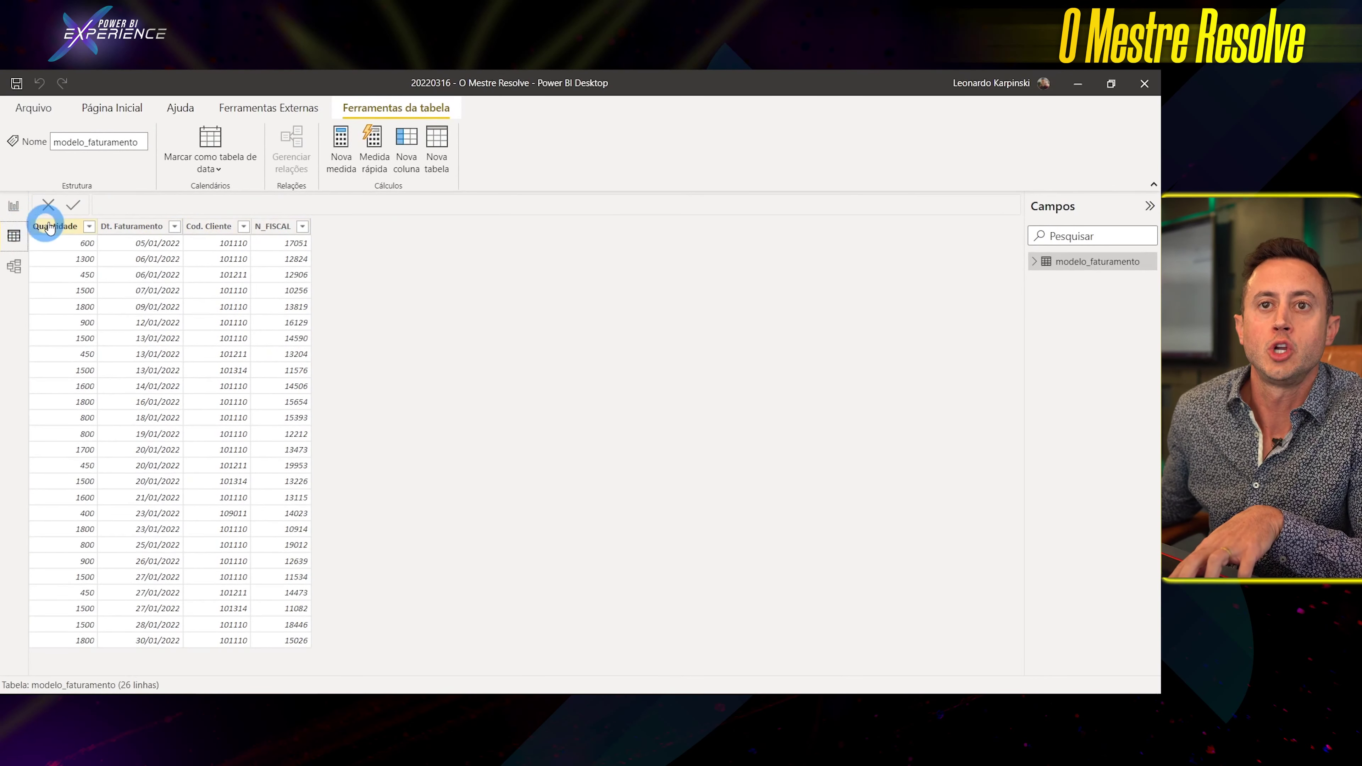
Add Quantidade to the N_FISCAL table as Média (total 1188,46), then add Quantidade again.
left_click(14, 205)
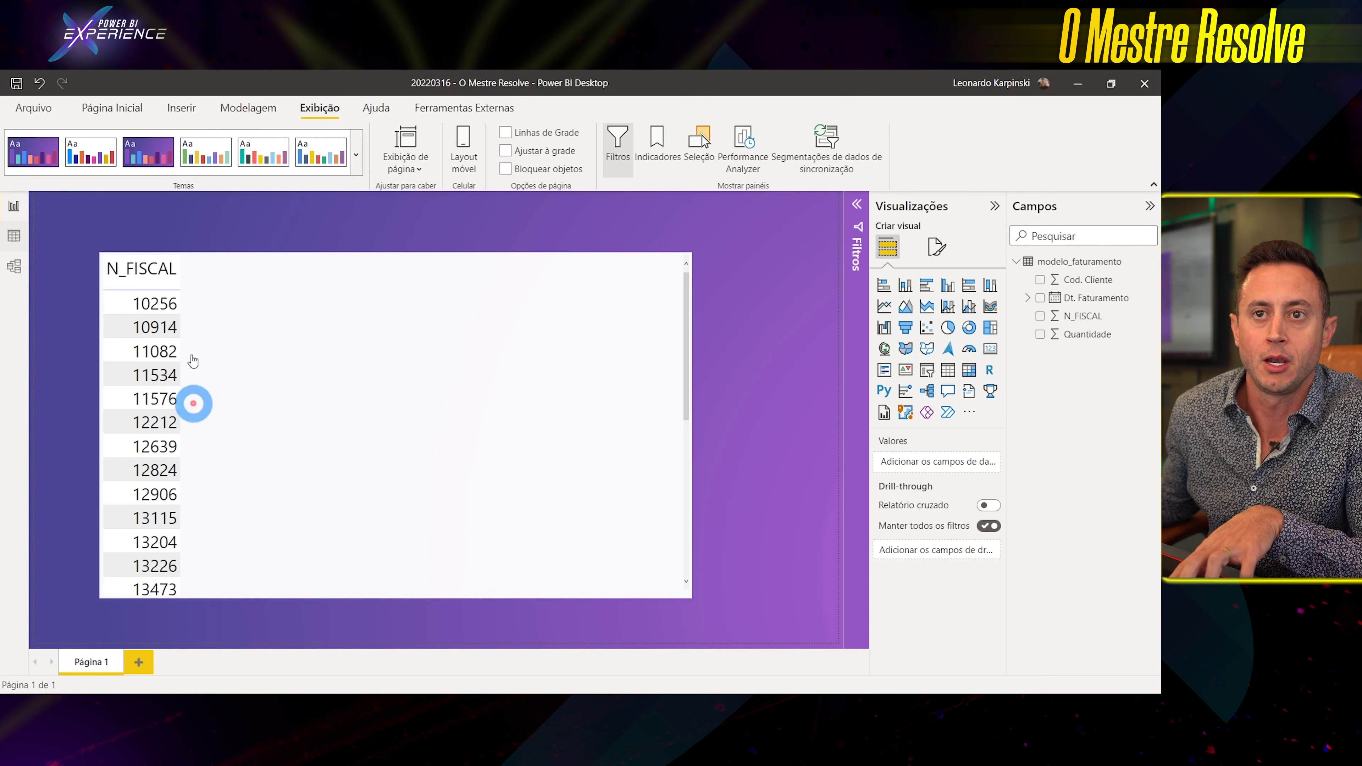
left_click(283, 478)
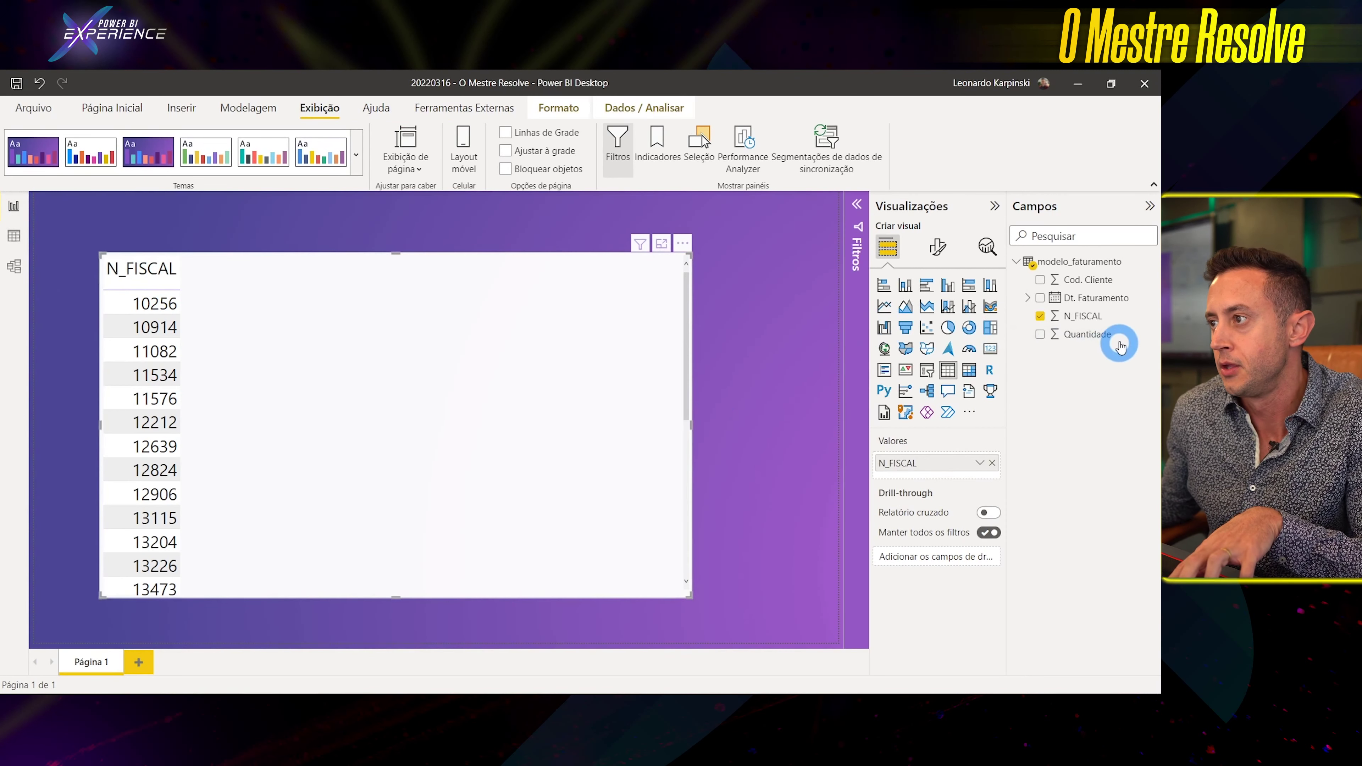
left_click_drag(1118, 343, 384, 406)
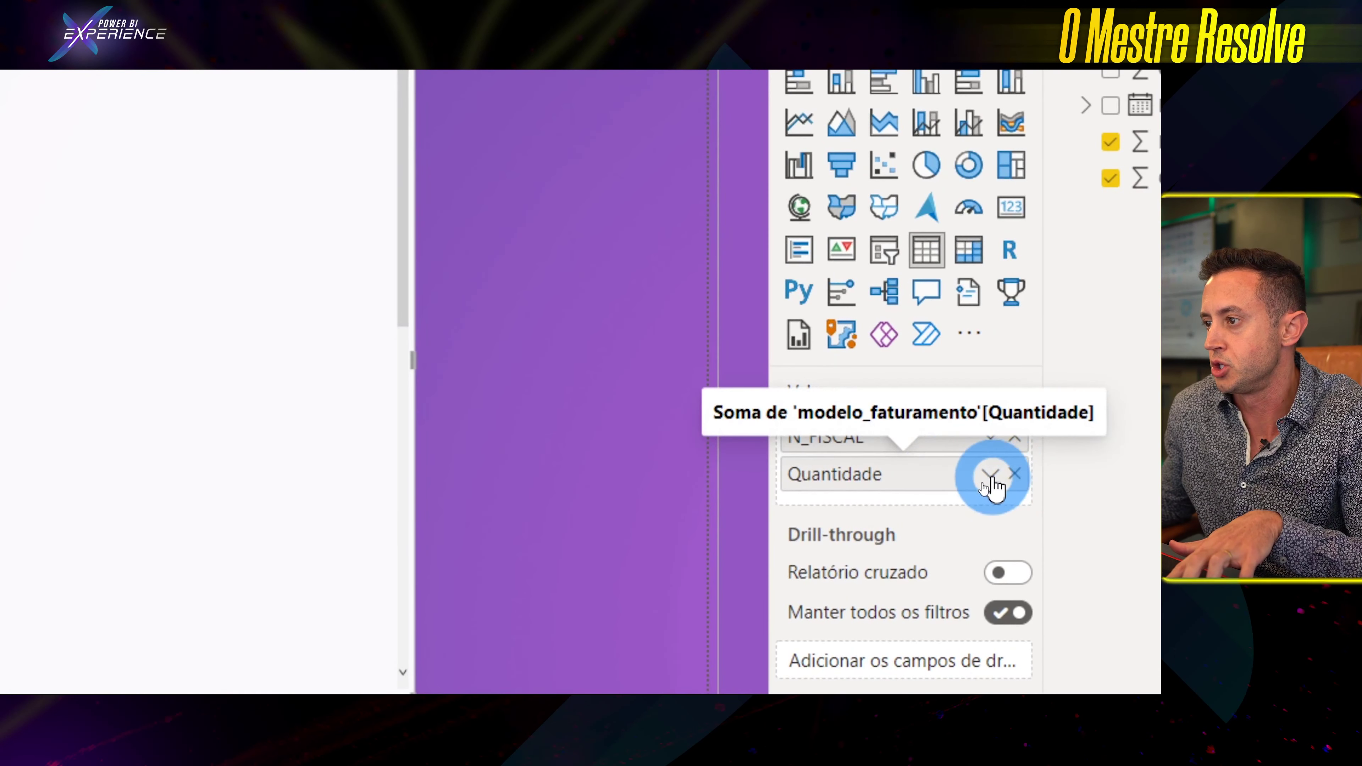
left_click(988, 473)
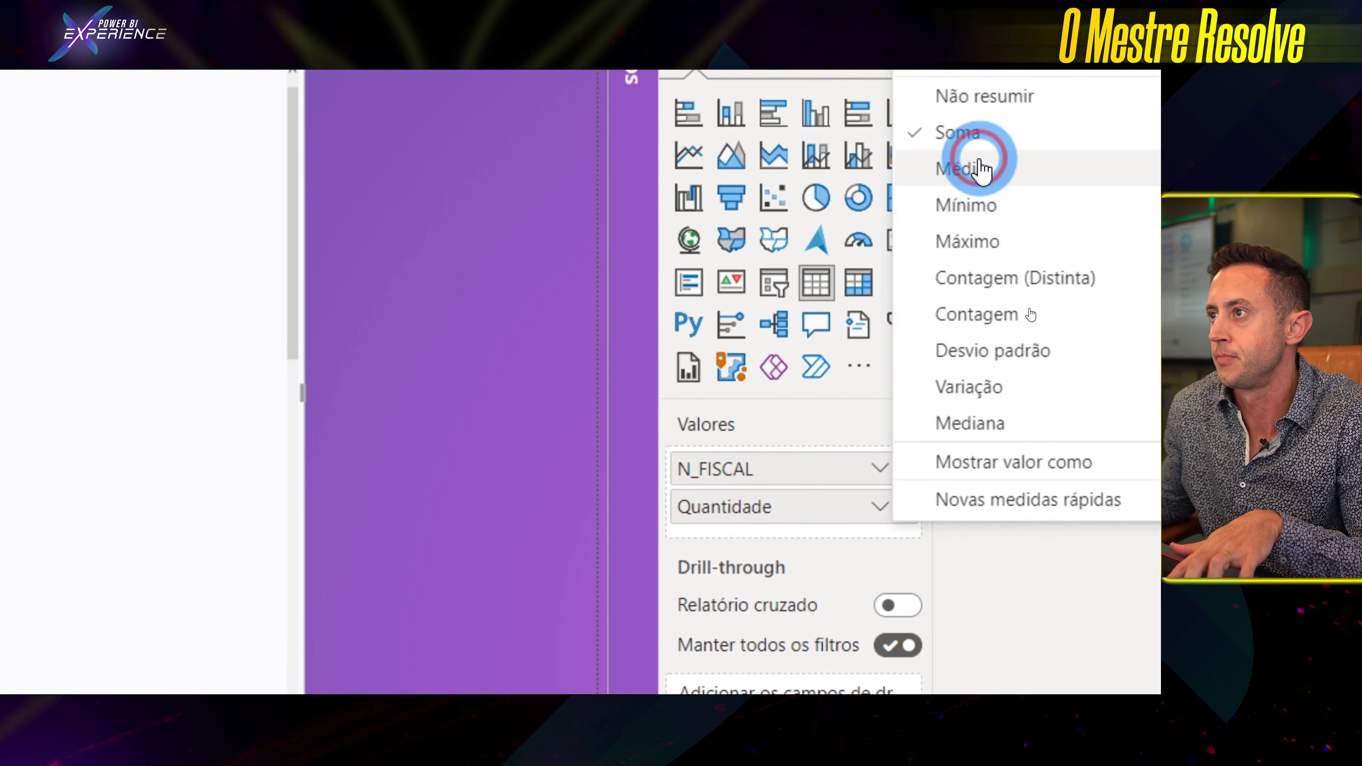
left_click(980, 168)
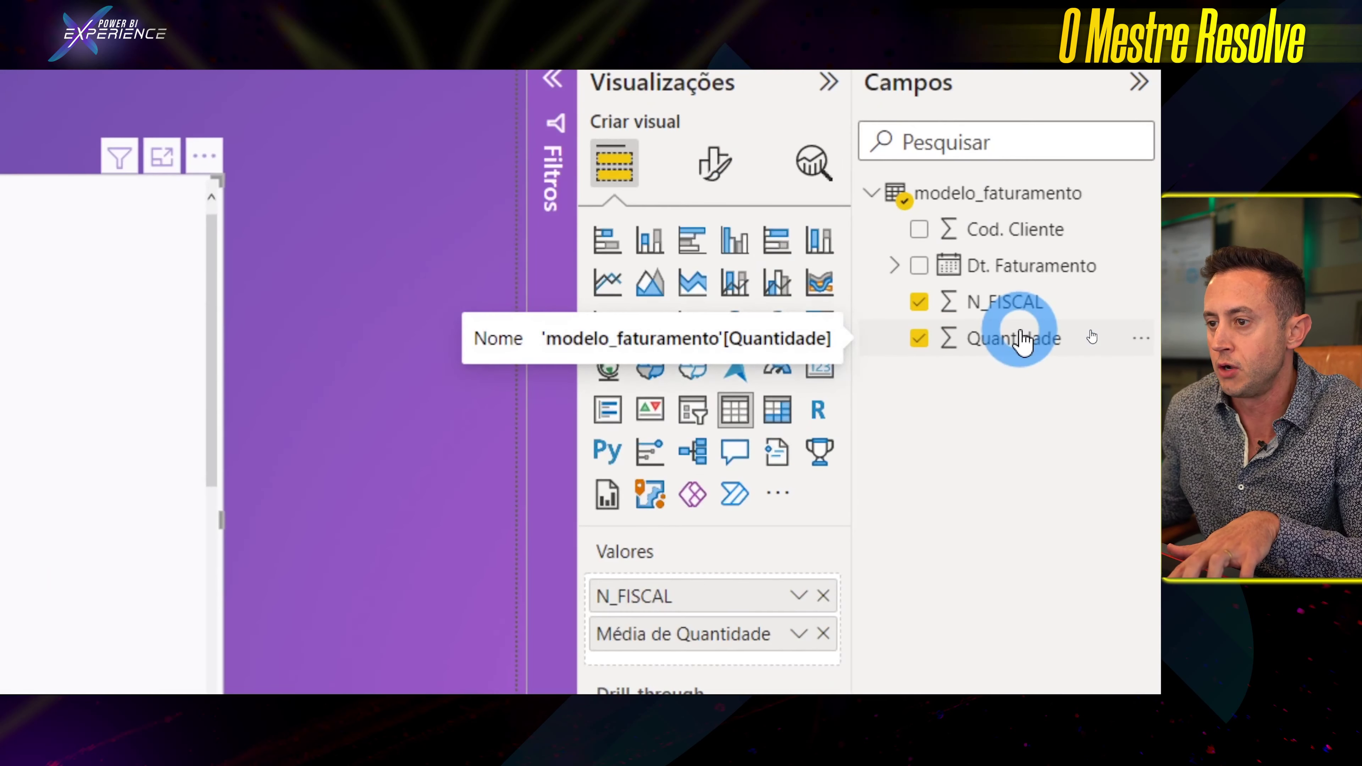
left_click_drag(1021, 341, 696, 617)
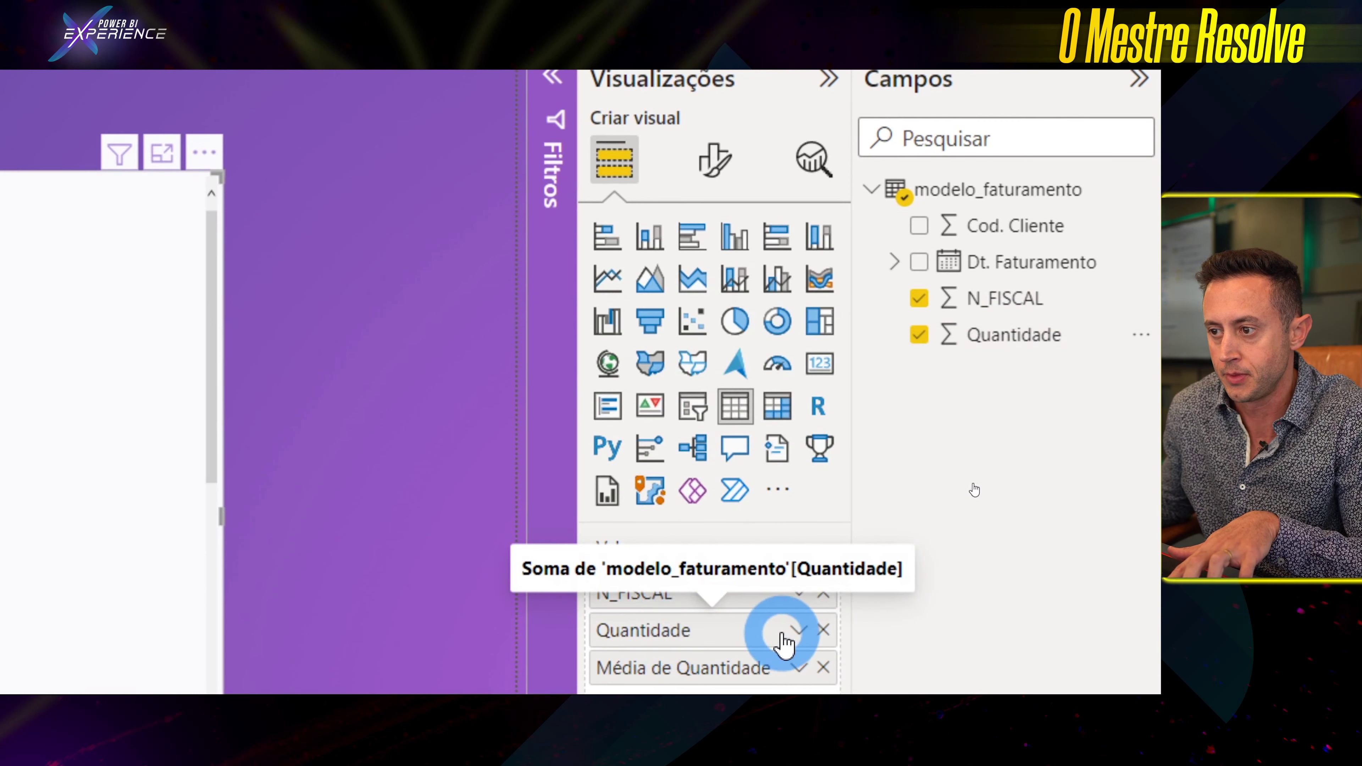
Keep the second Quantidade as Soma, totalling 30900, and scroll through the table.
left_click(792, 632)
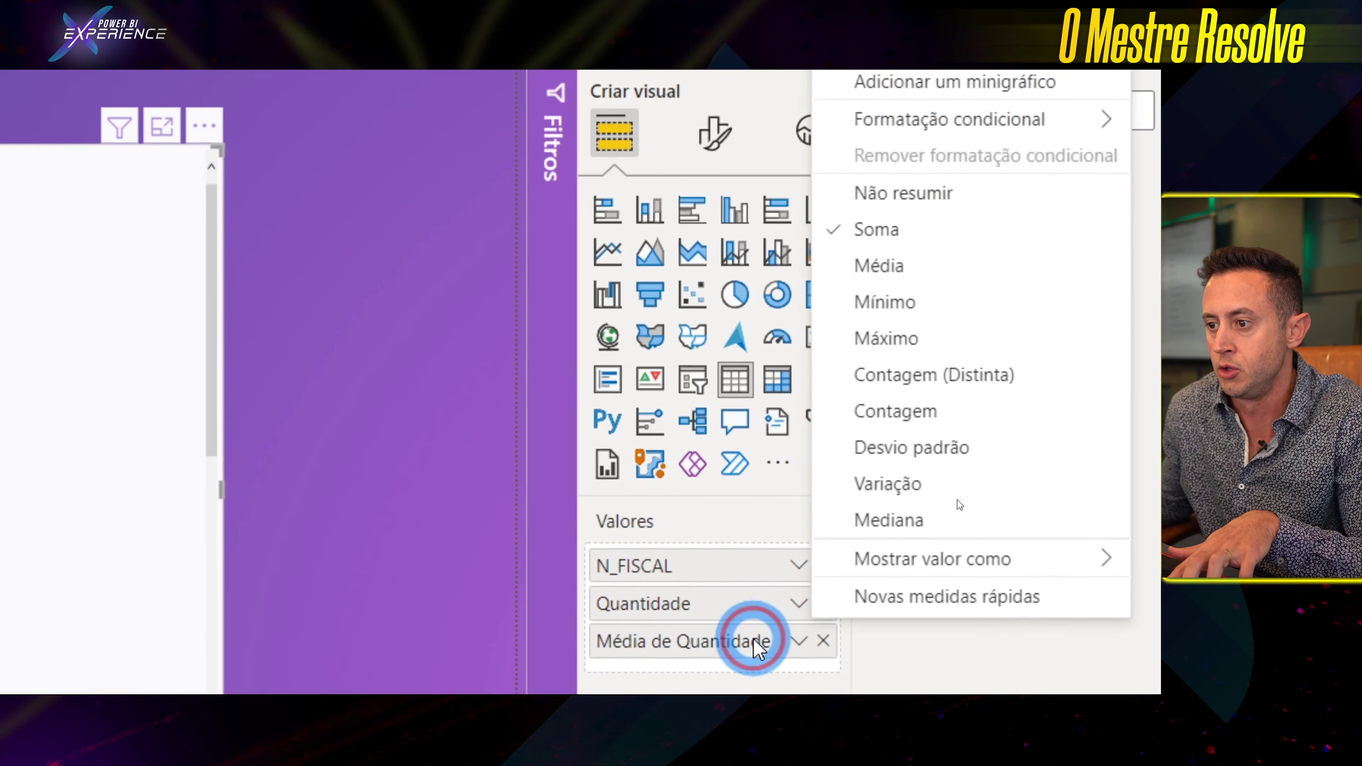
left_click(759, 647)
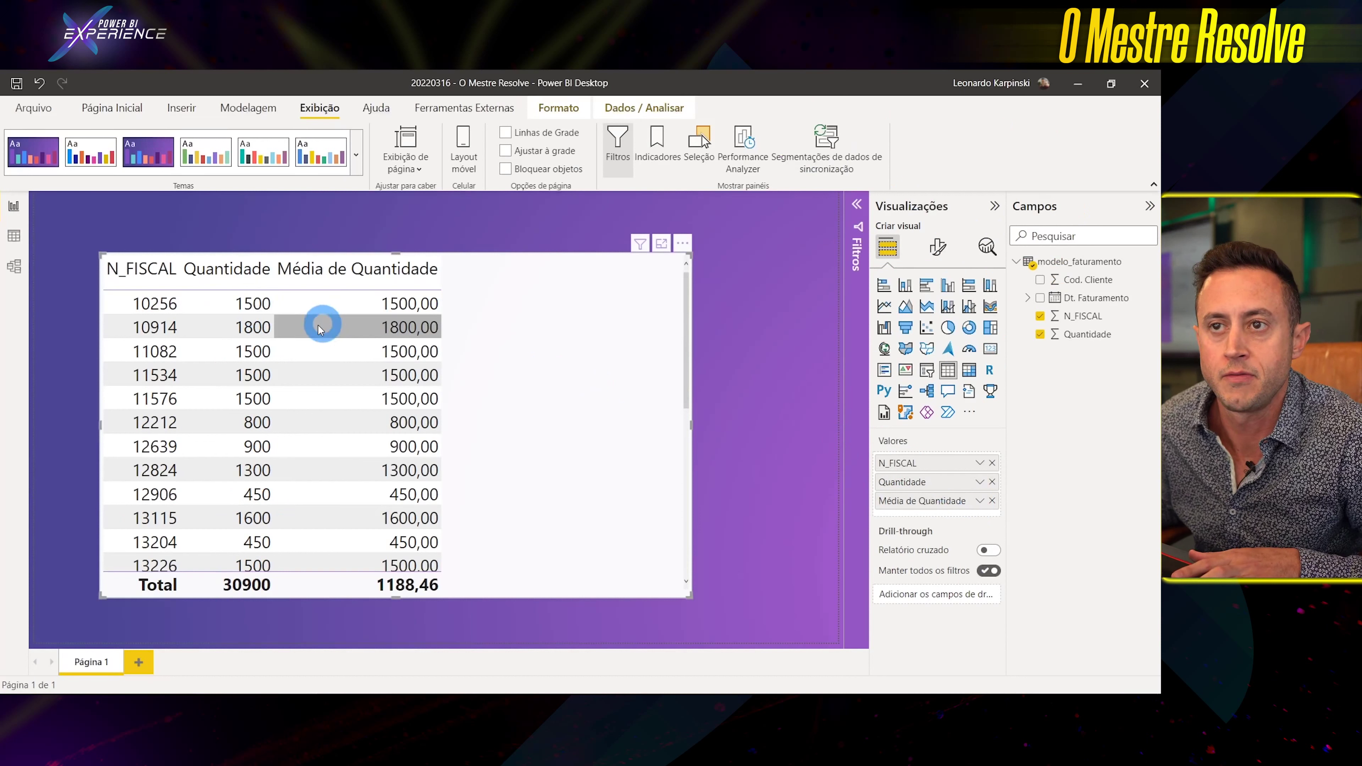
scroll(317, 434, "down", 1)
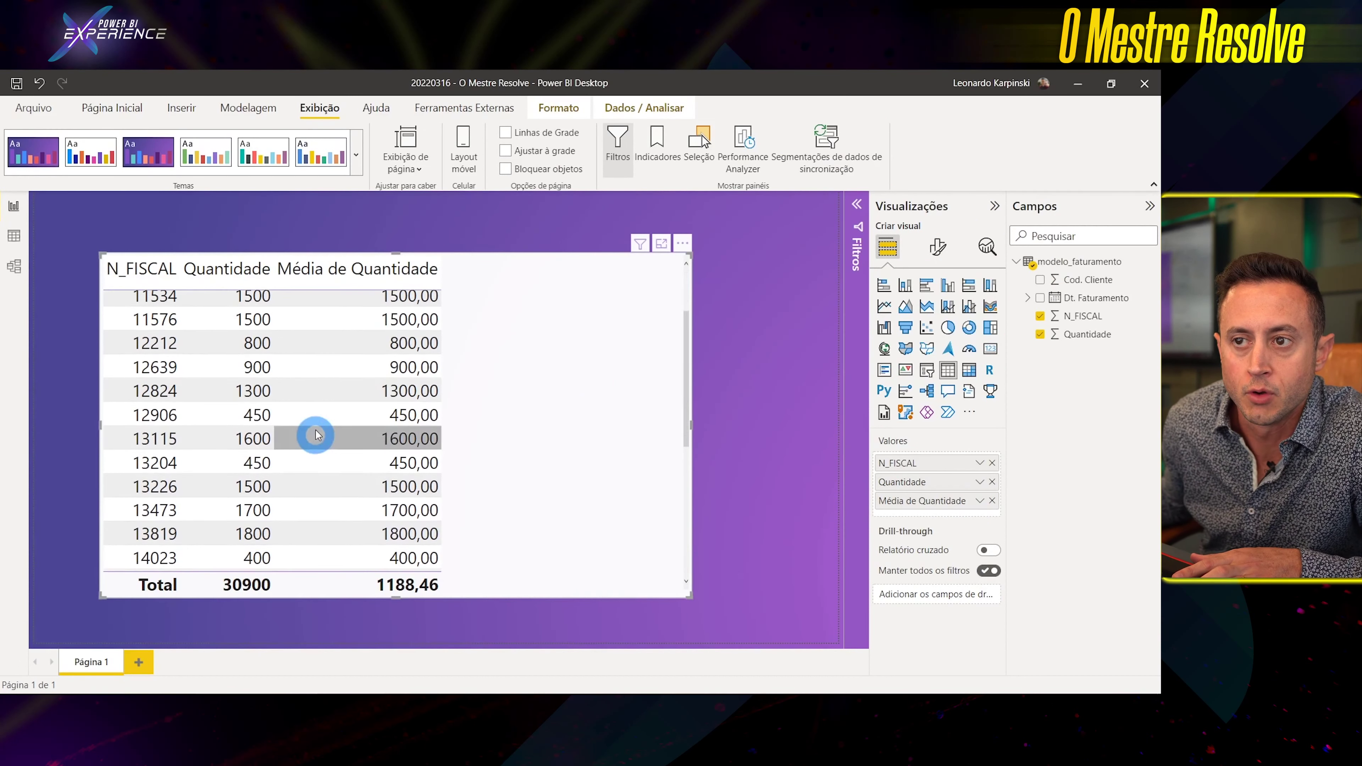
scroll(315, 437, "down", 1)
scroll(320, 427, "down", 1)
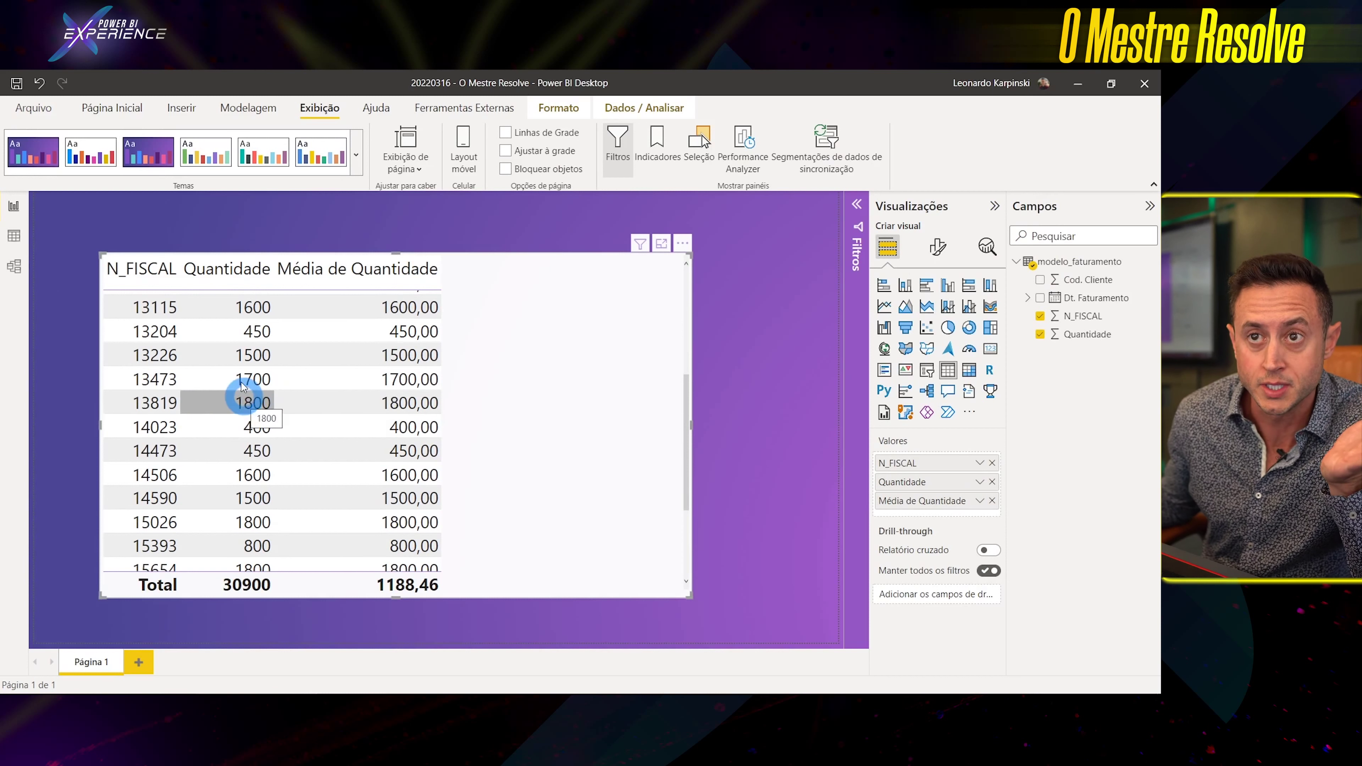
Cross-highlight invoice 13819, clear it, and go to the modelo_faturamento data grid.
left_click(154, 402)
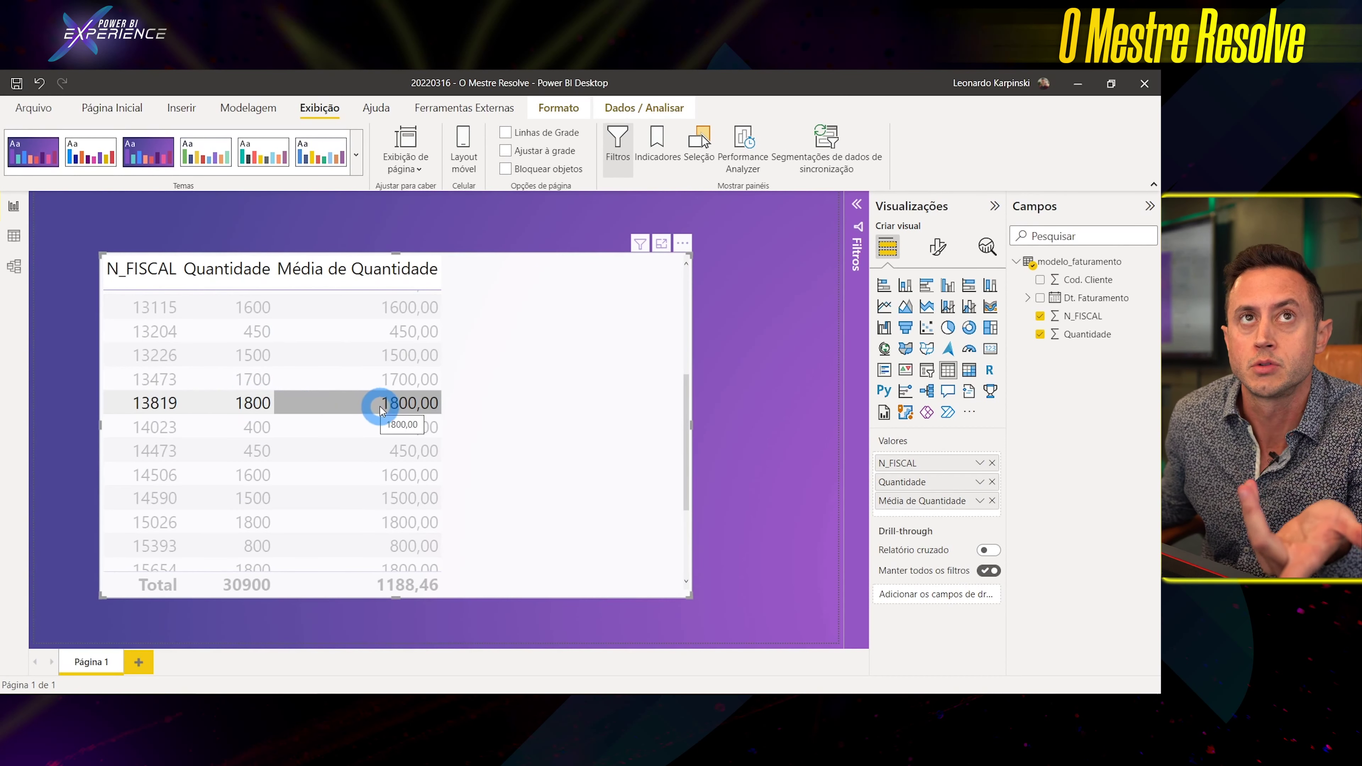
left_click(224, 401)
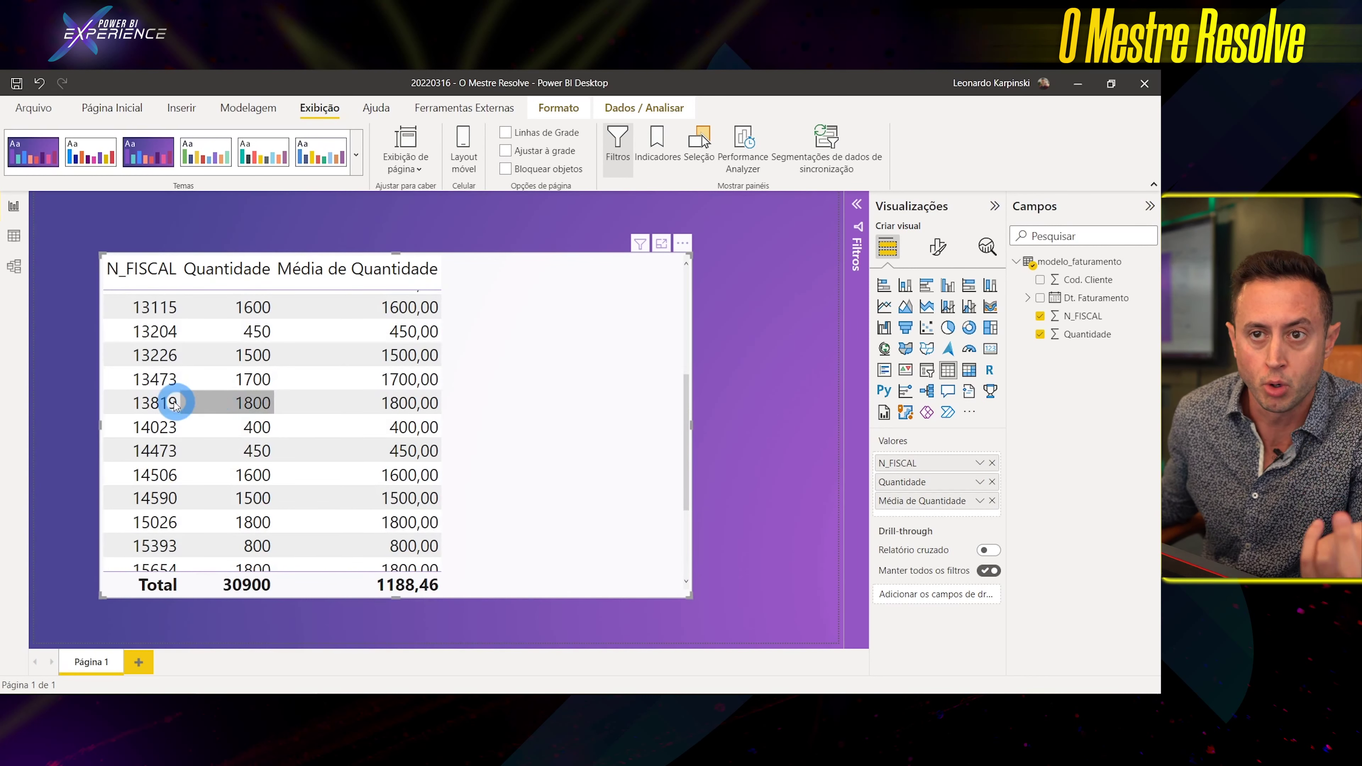
left_click(14, 235)
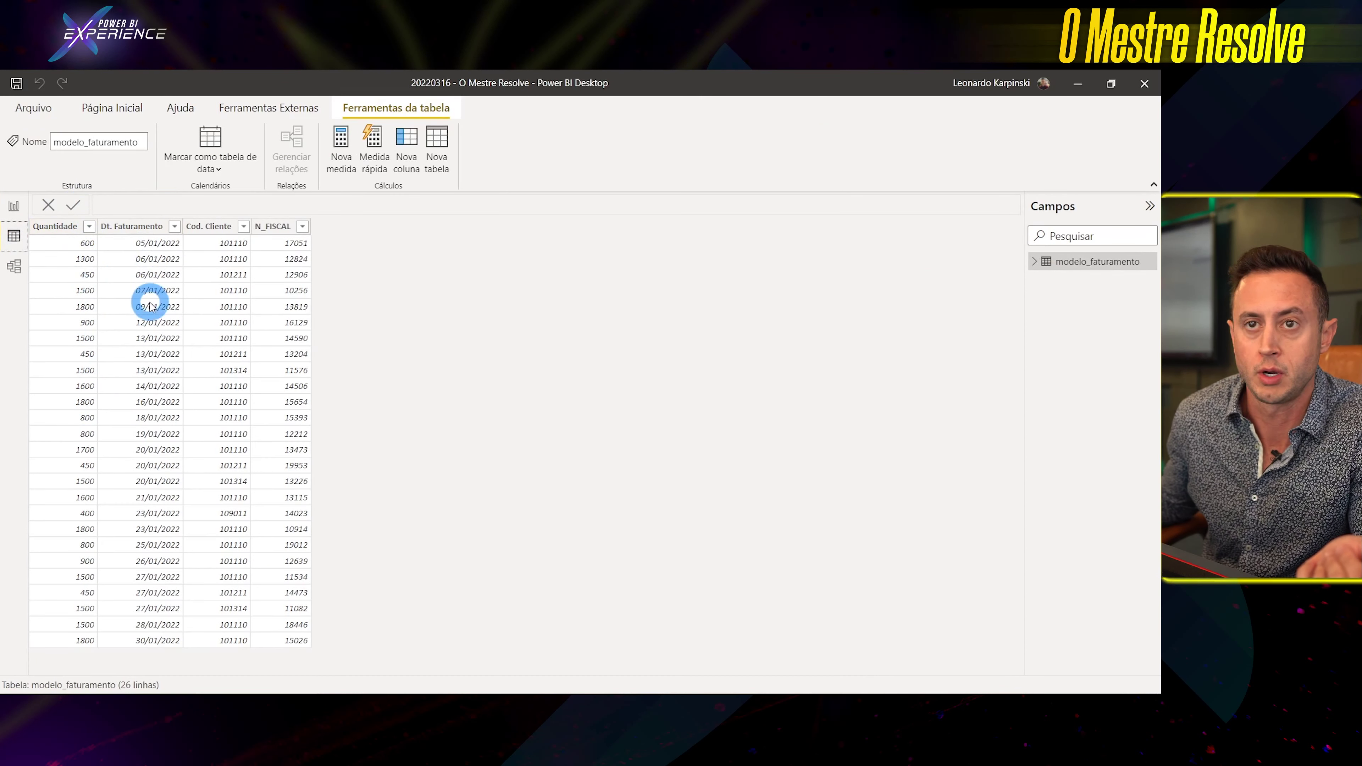
left_click(278, 226)
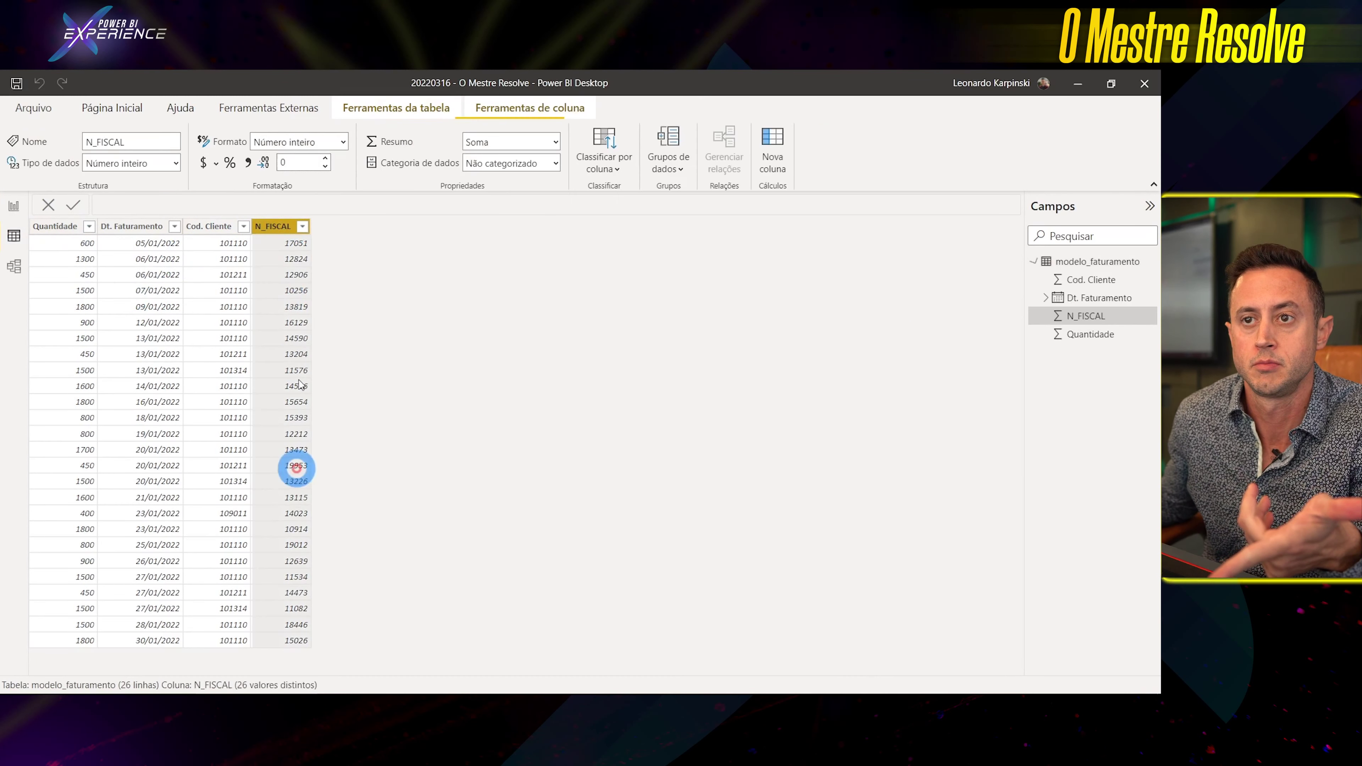
left_click(14, 205)
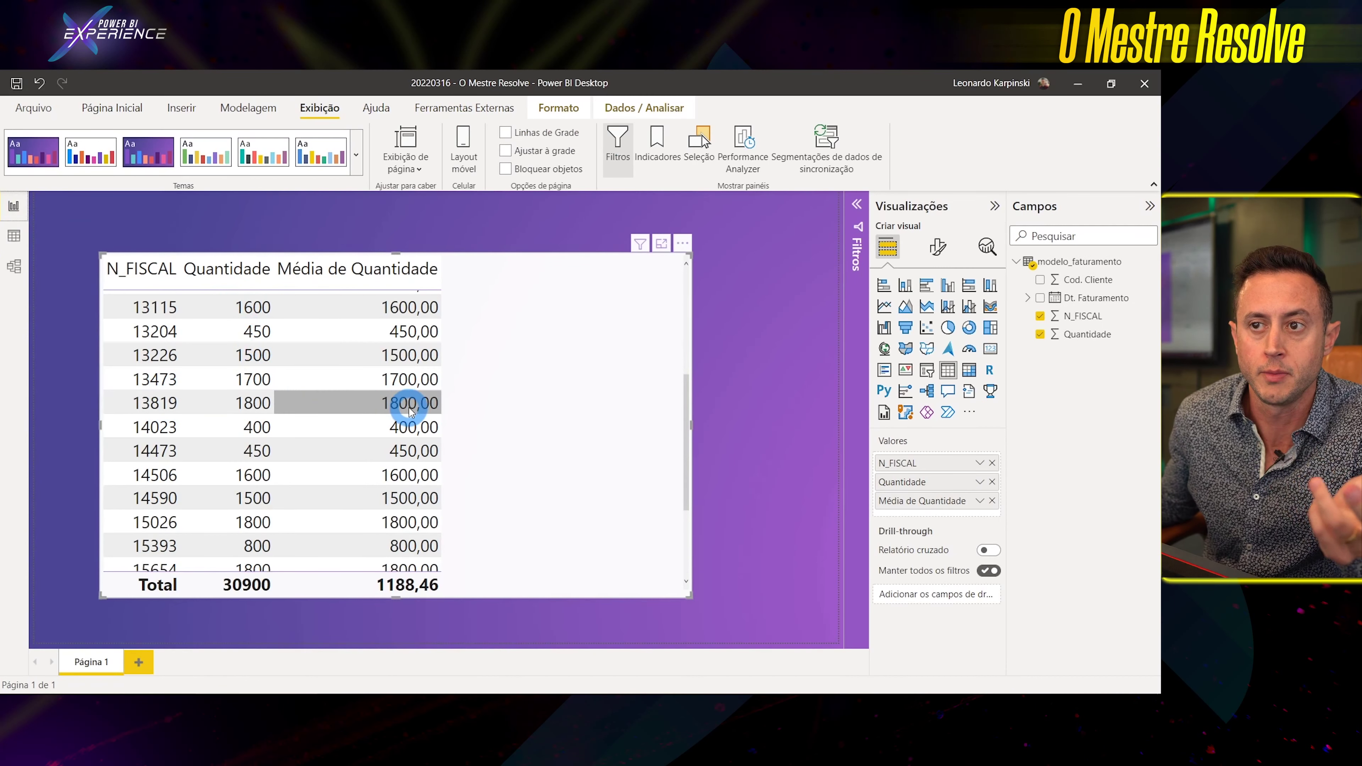
scroll(429, 407, "down", 1)
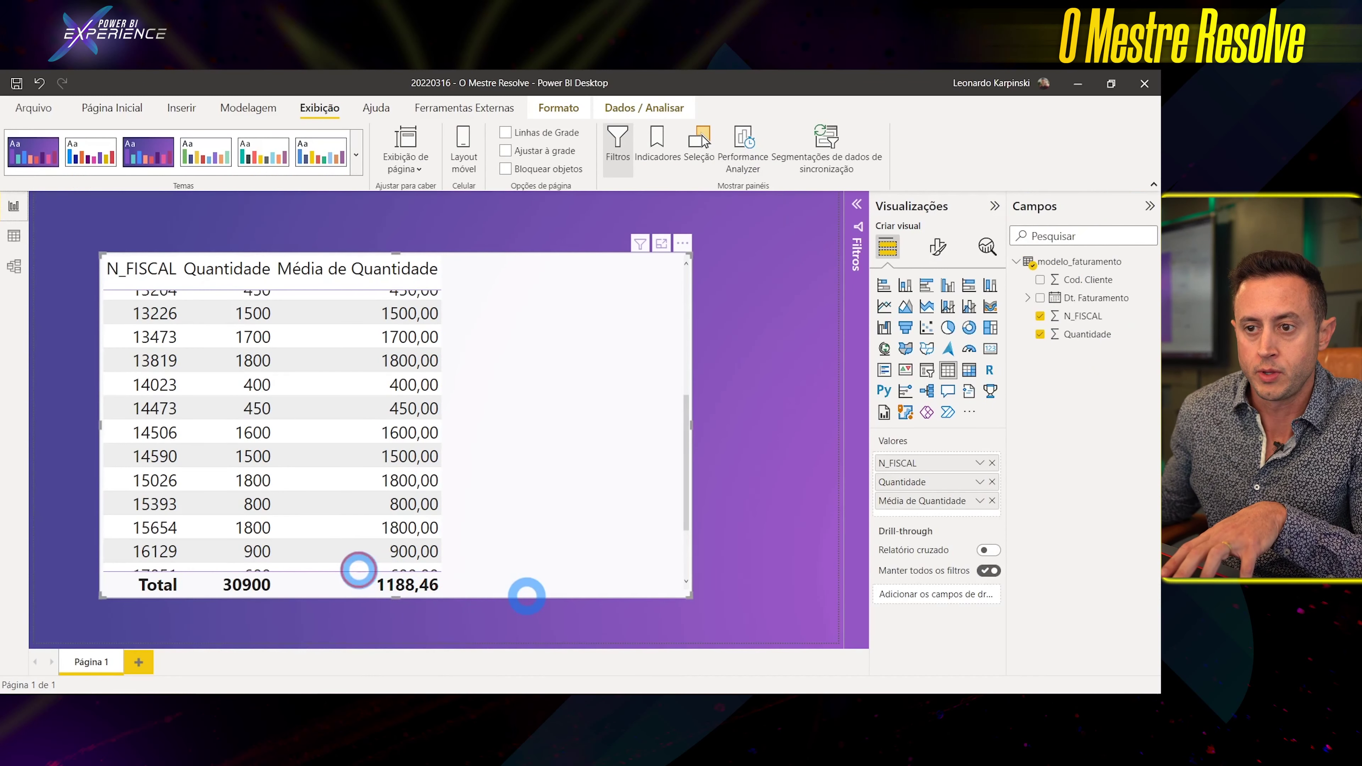
left_click_drag(357, 569, 456, 600)
type("30900/")
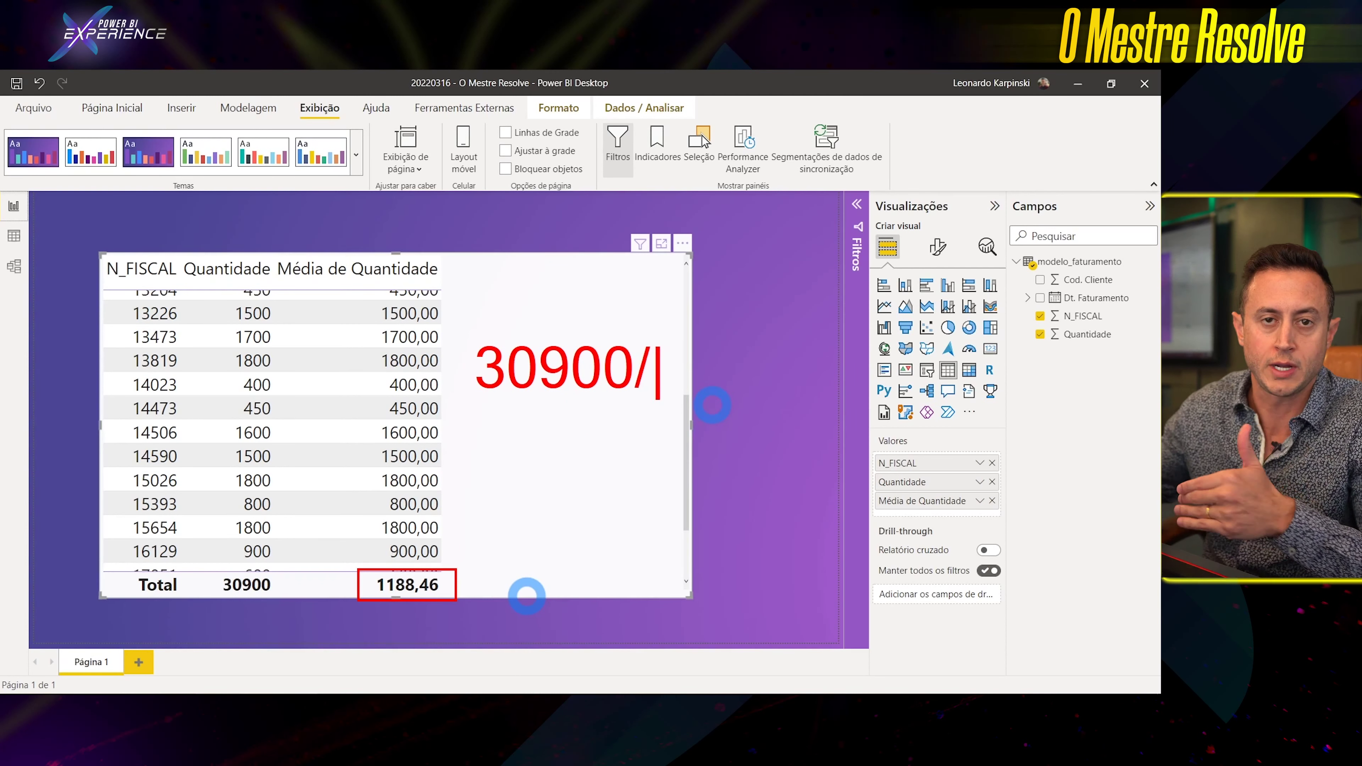
Compute 30900 ÷ 26 in Calculator, confirming the 1.188,46 average.
type("26")
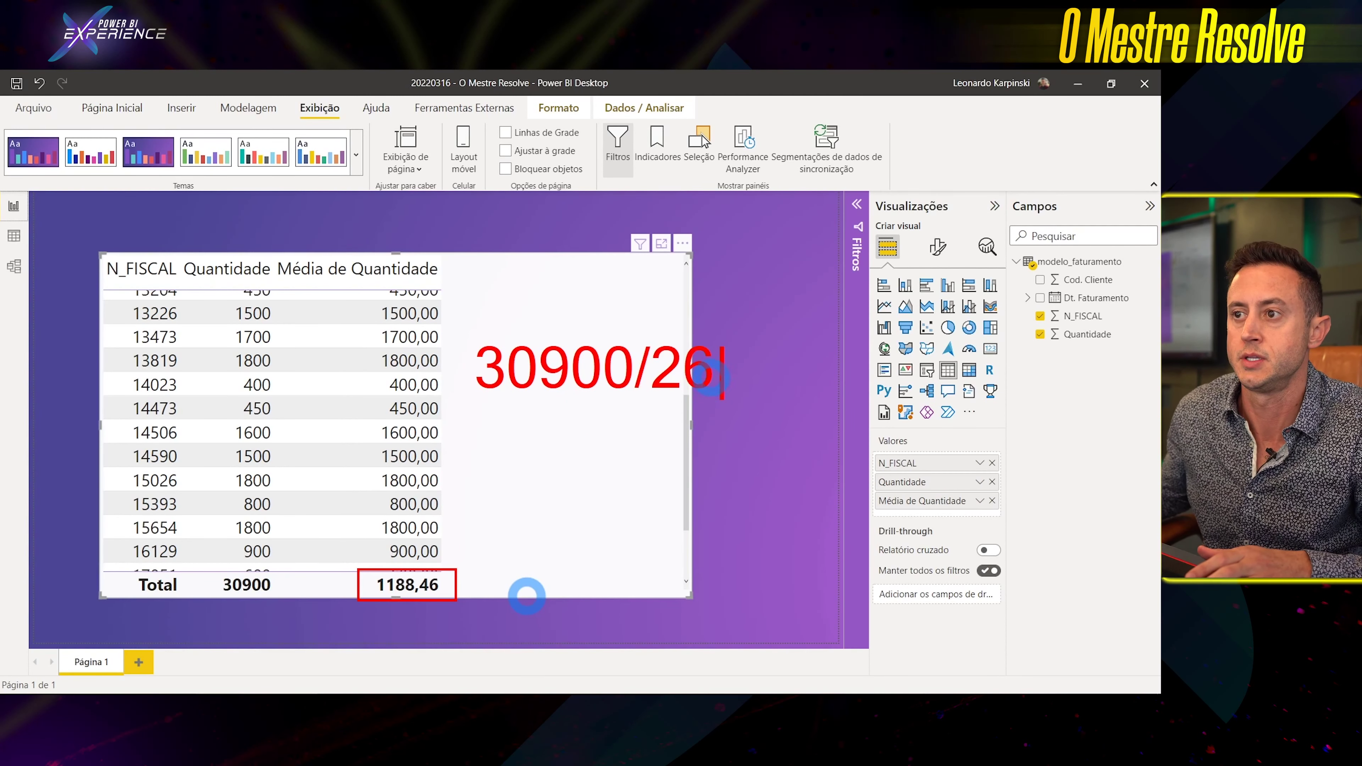
key("super")
type("calculadora")
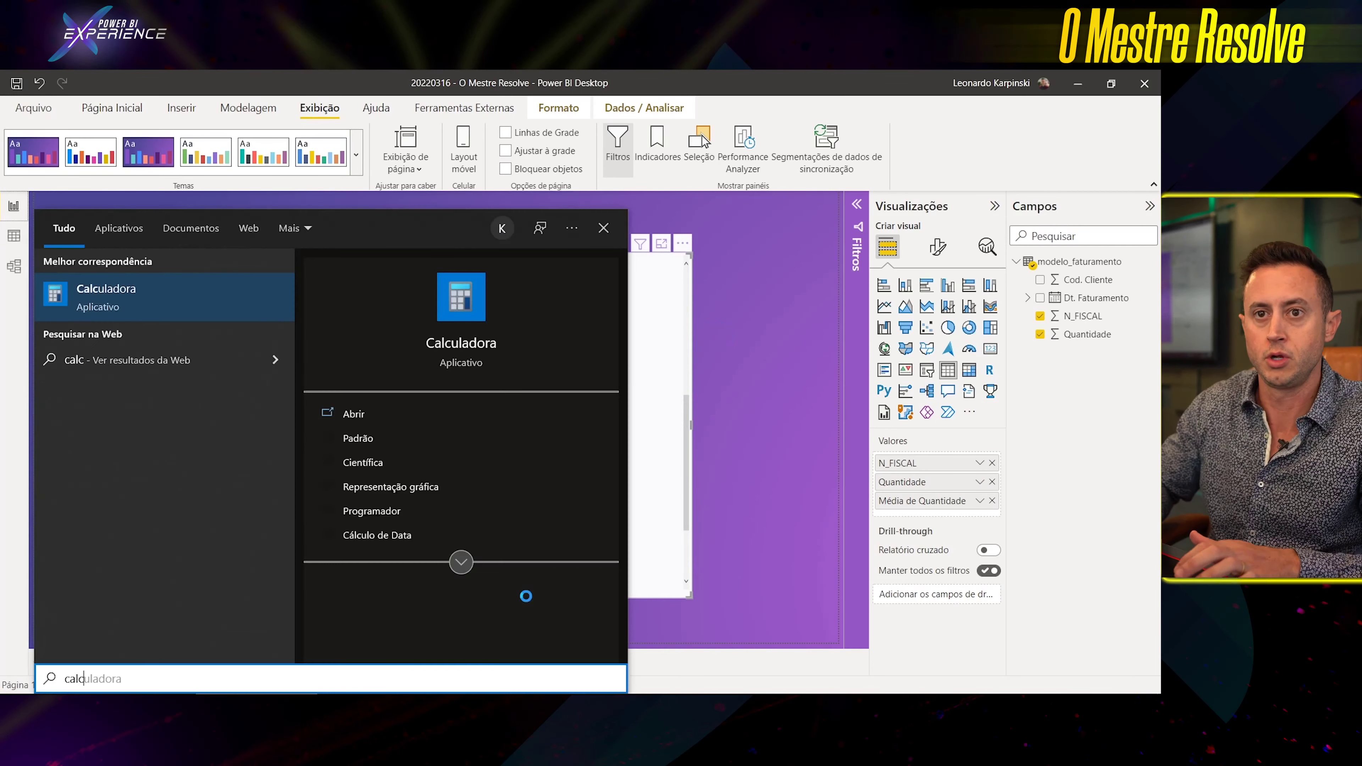
key("Return")
left_click_drag(965, 307, 643, 254)
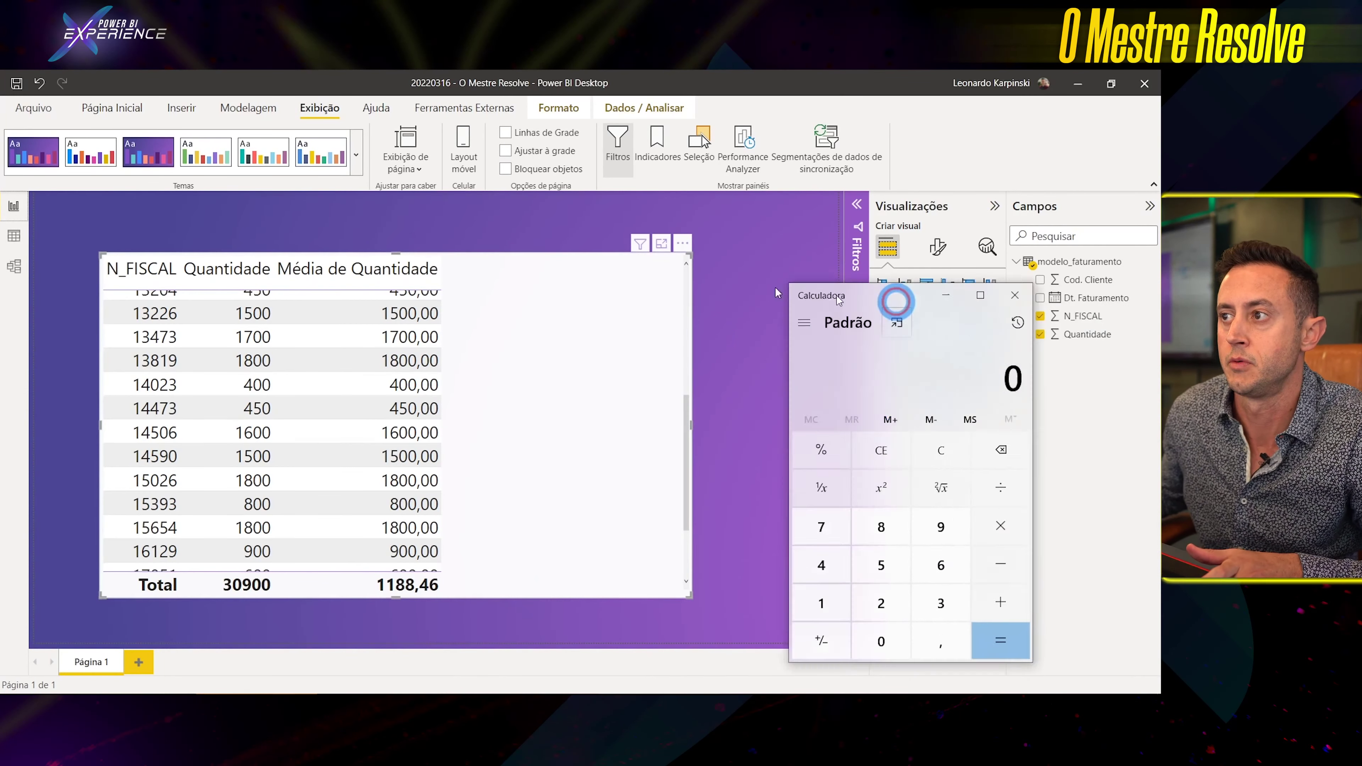
type("30900")
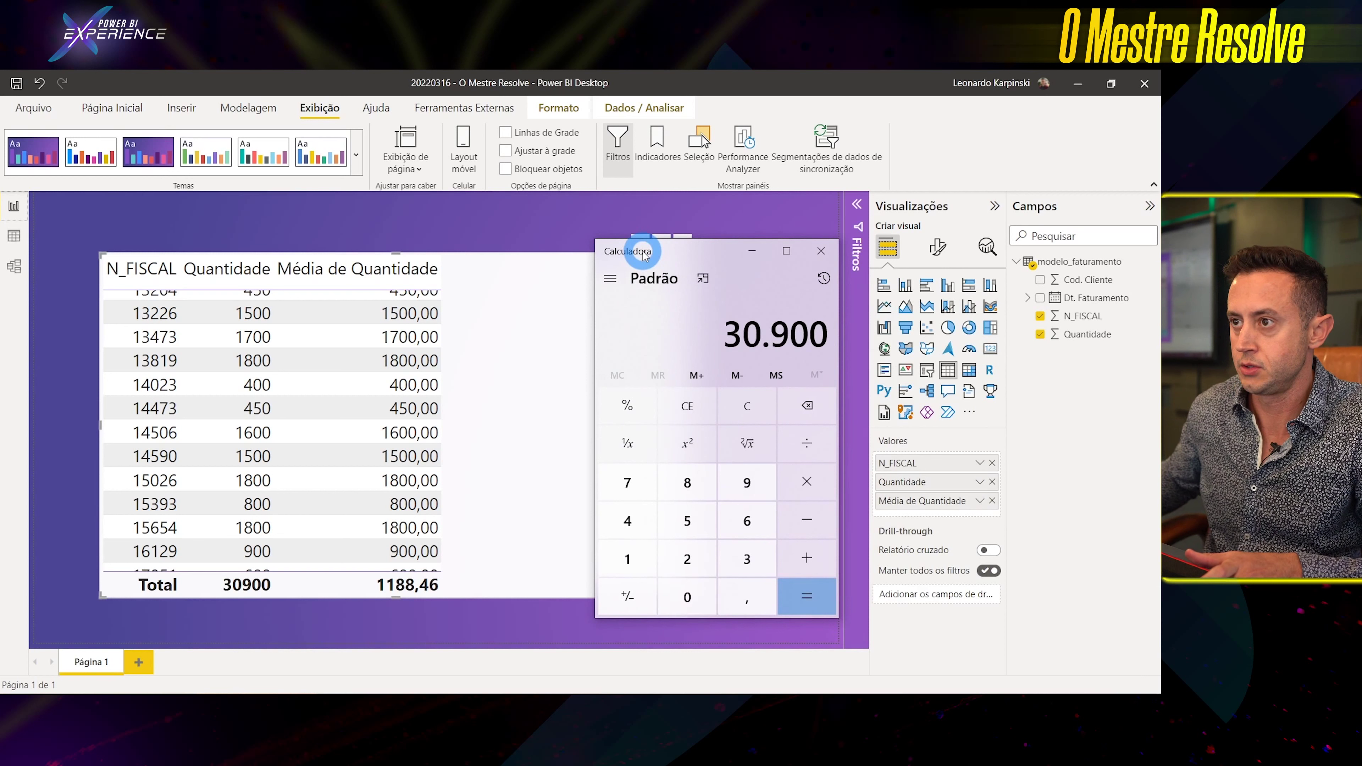
type("/26")
key("Return")
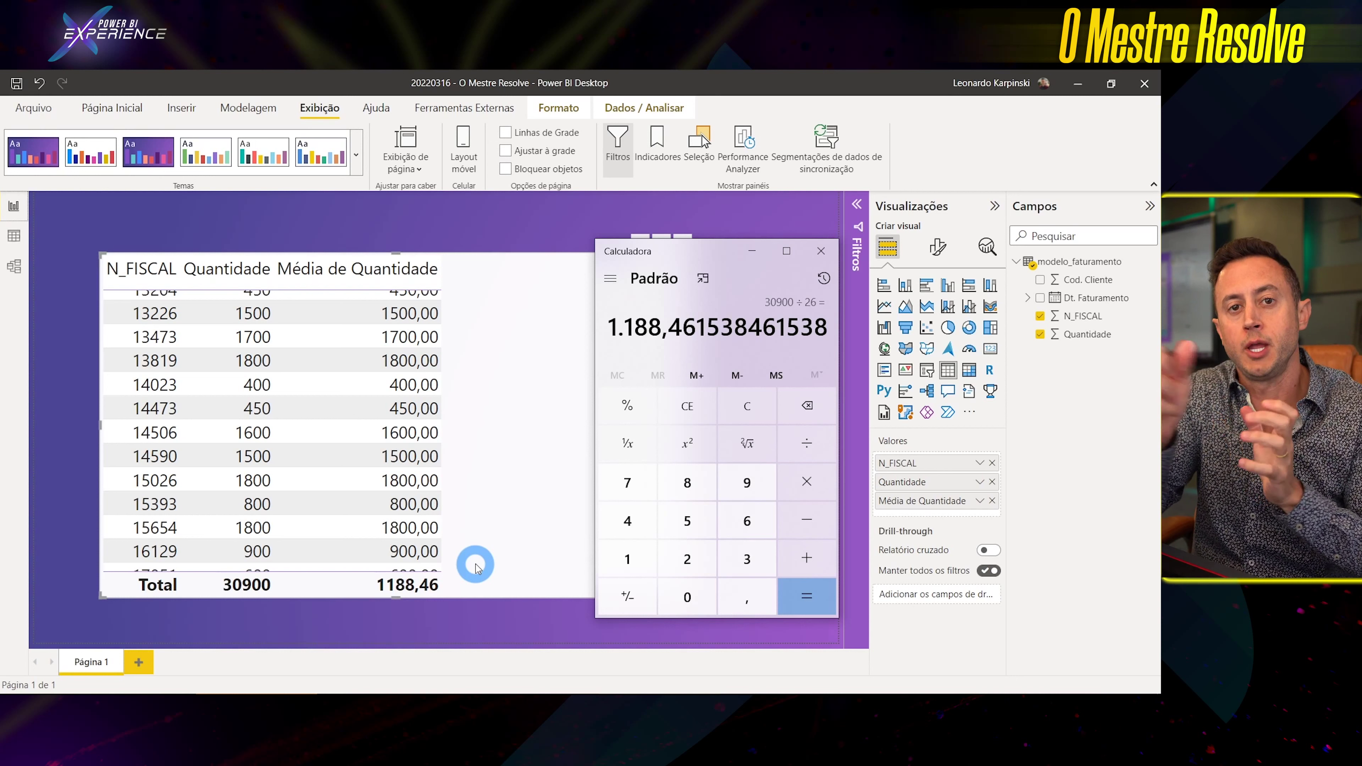
Annotate 'por Nota' above the table, clear the drawing, and return to the report.
left_click_drag(148, 246, 147, 198)
type("Media")
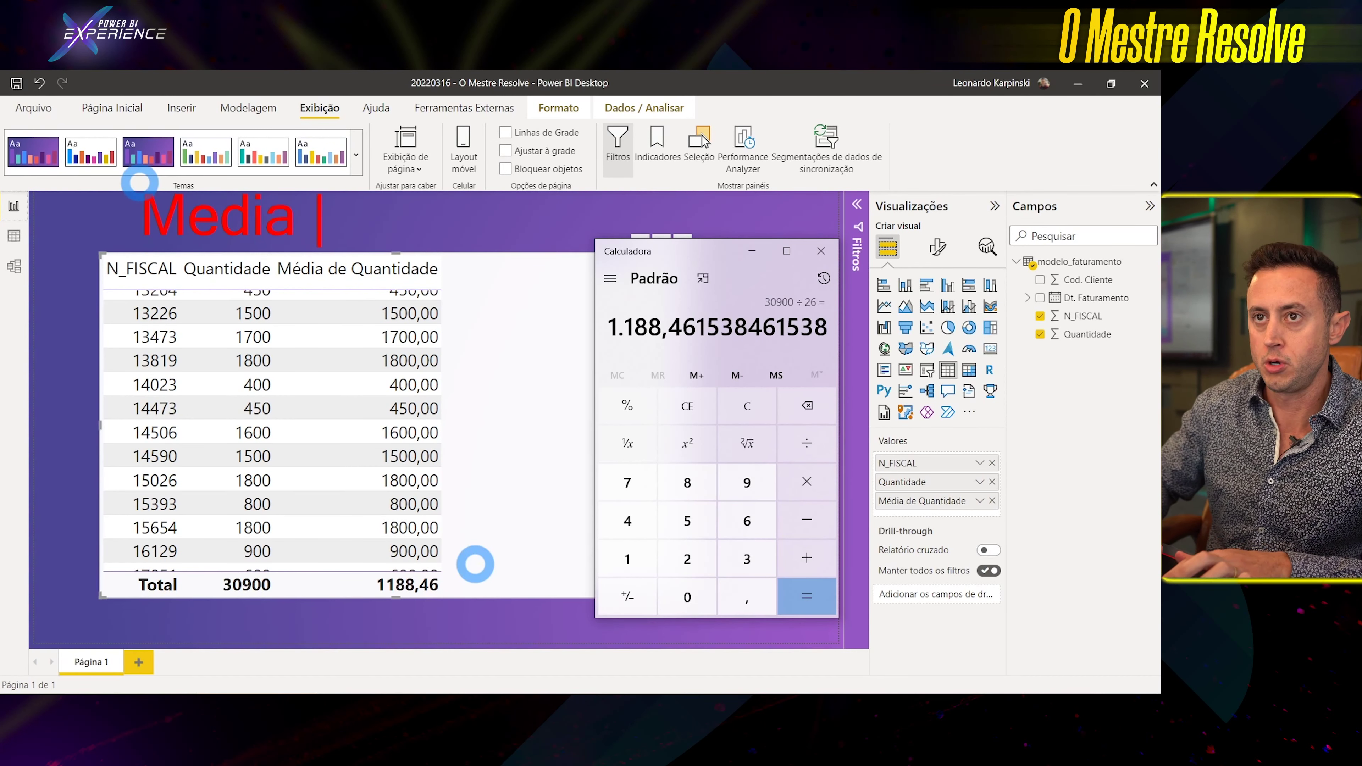
type("por Nota")
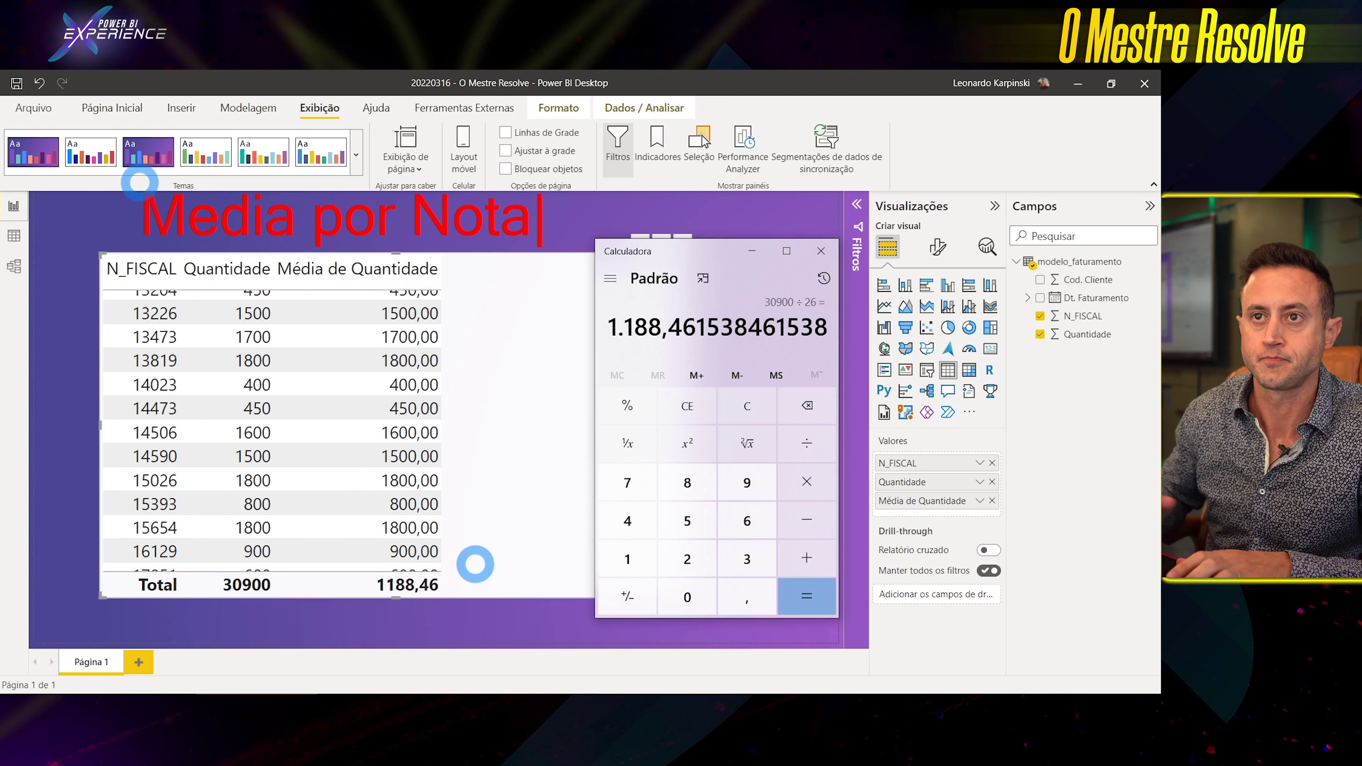
key("Escape")
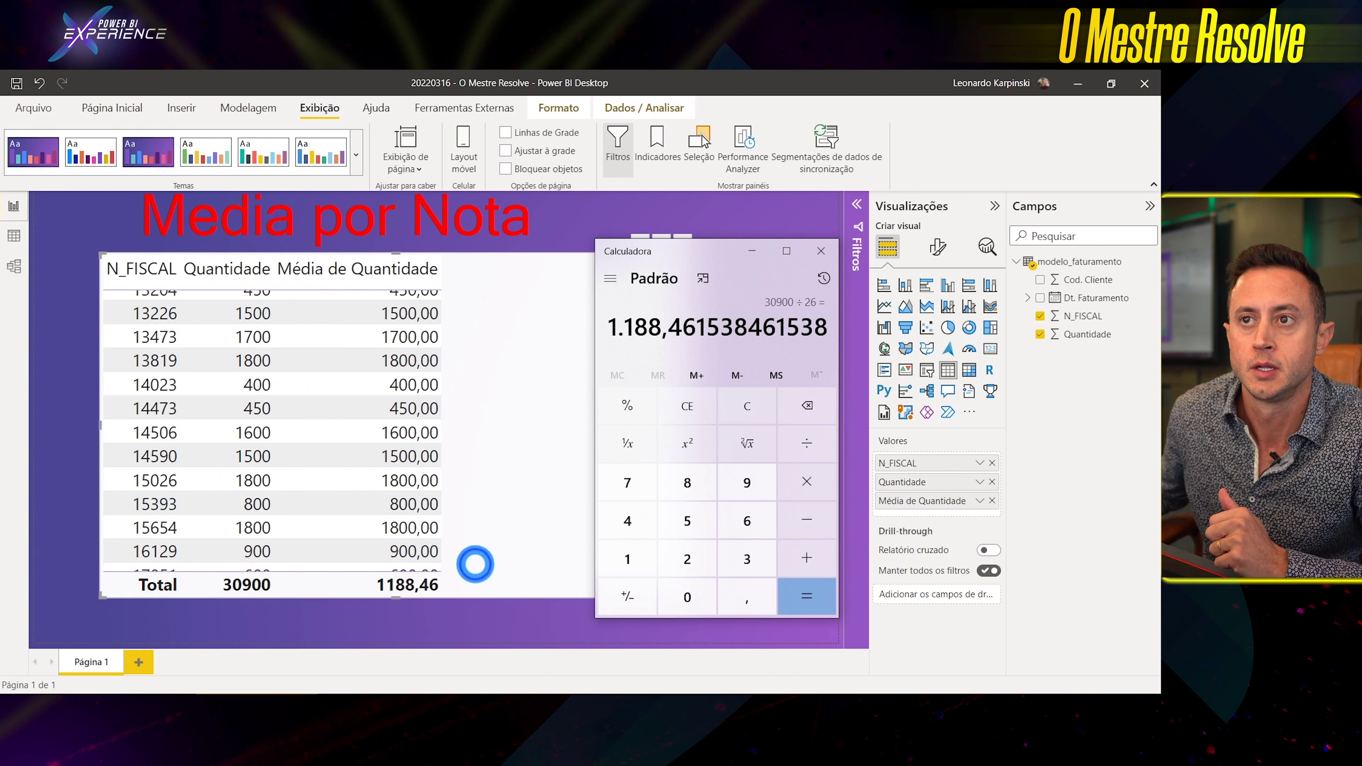
key("Escape")
left_click(507, 424)
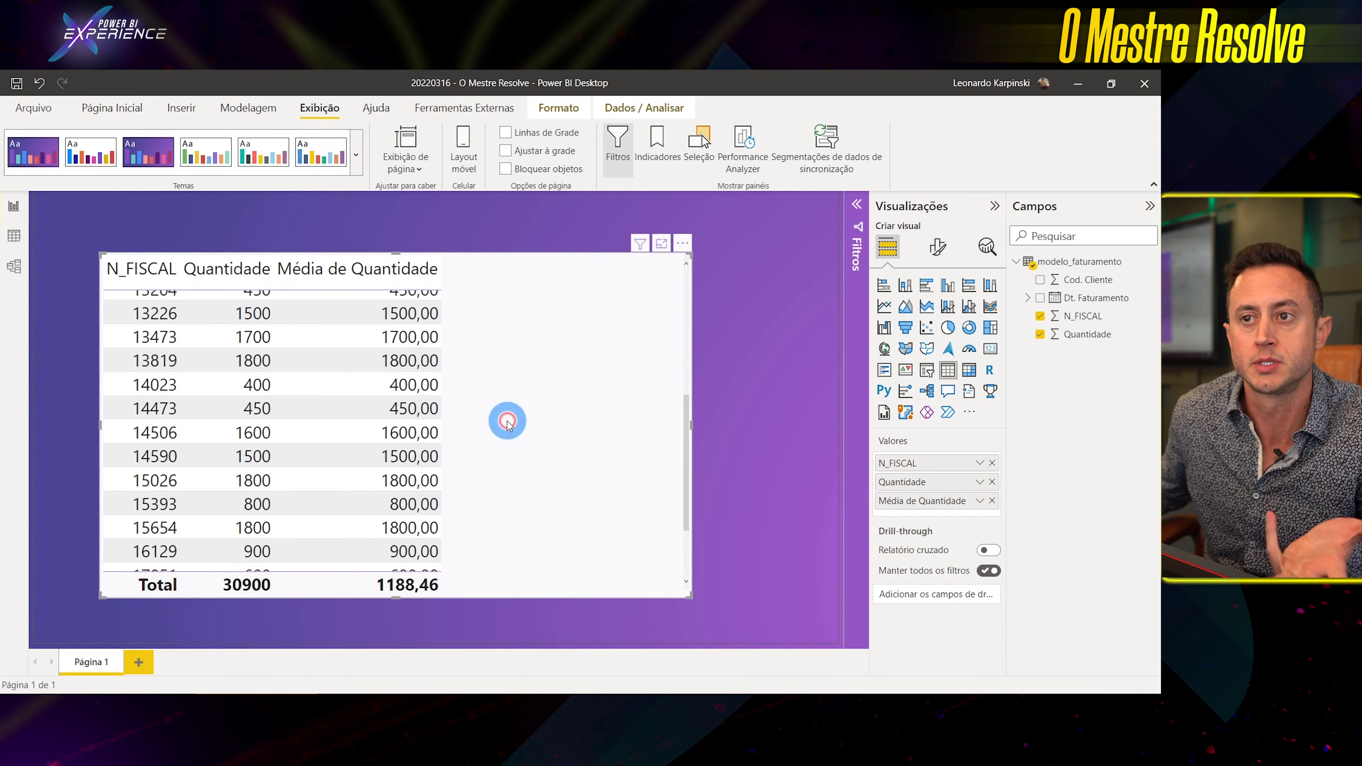
Remove Quantidade and create the measure Soma Quantidade = SUM(modelo_faturamento[Quantidade]).
left_click(1040, 334)
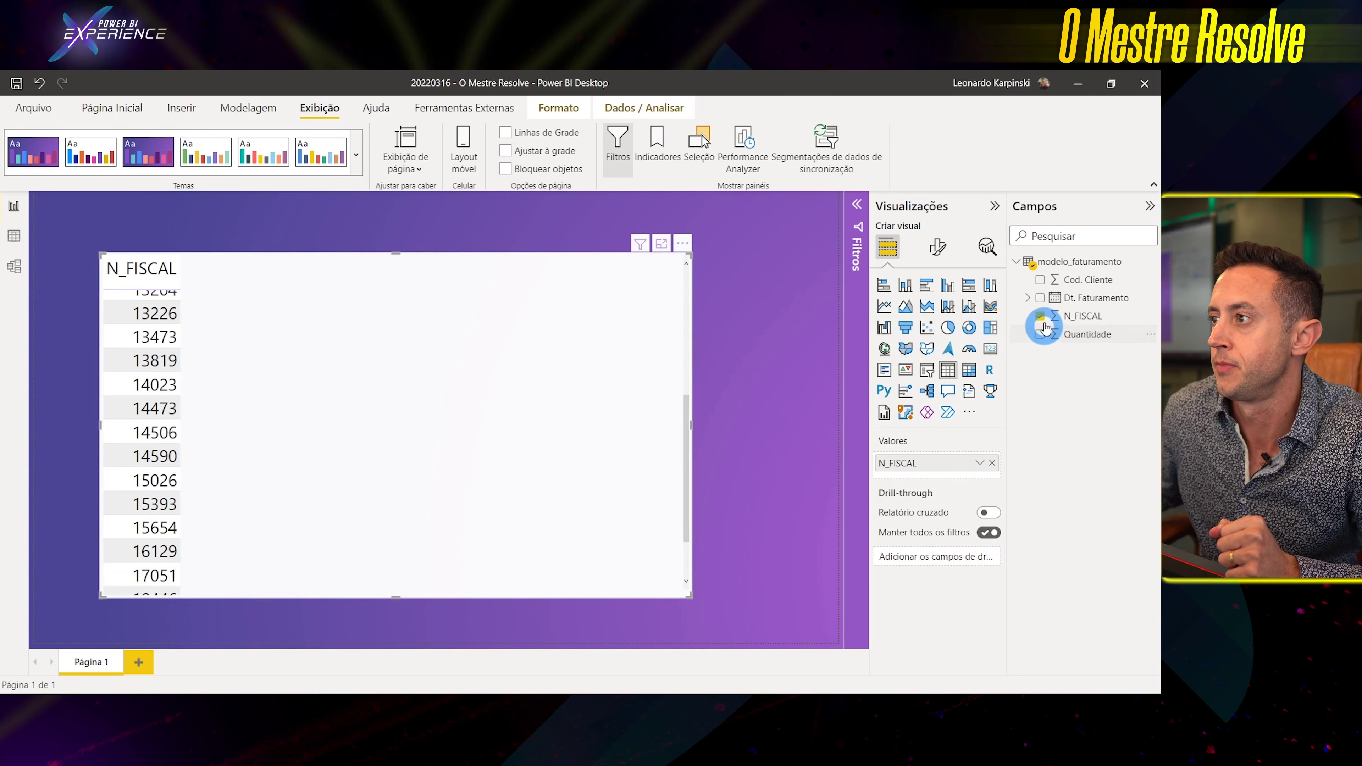
mouse_move(1077, 262)
right_click(1054, 262)
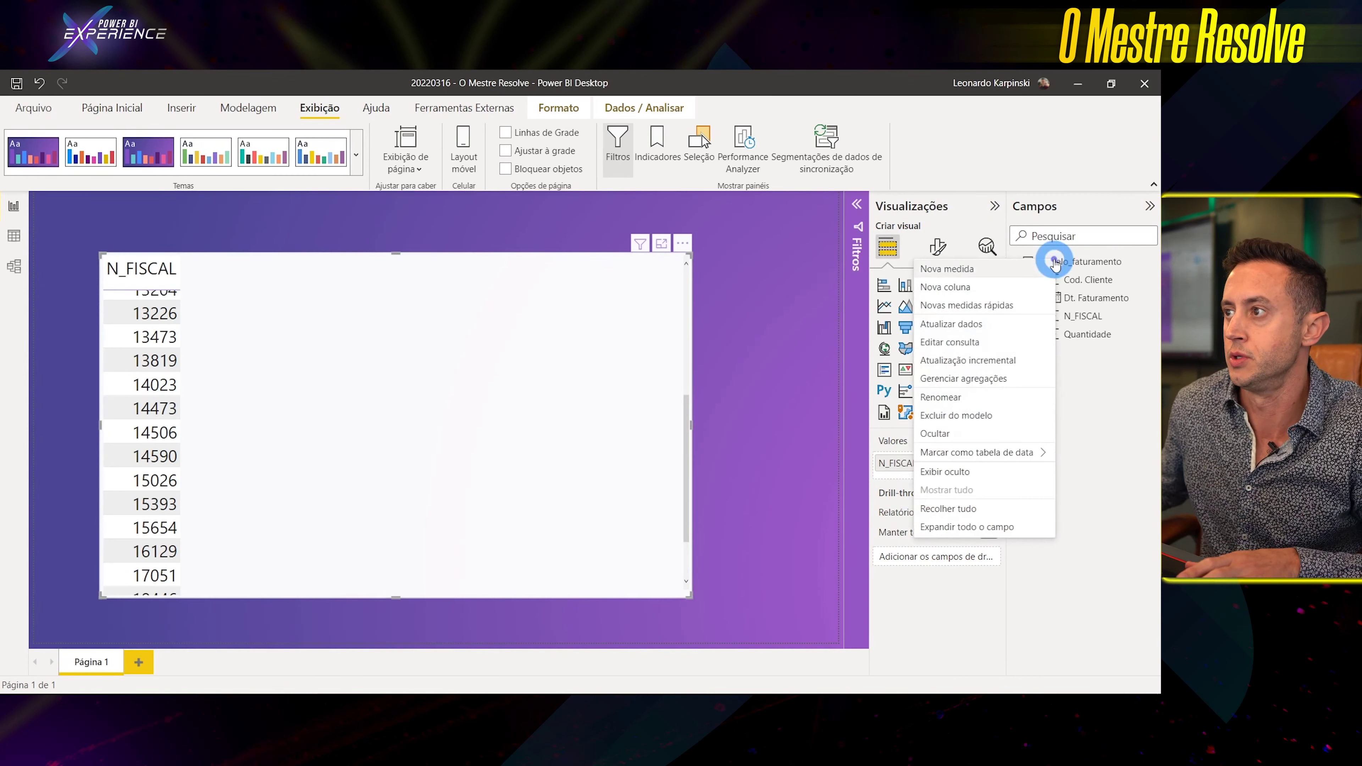
left_click(965, 266)
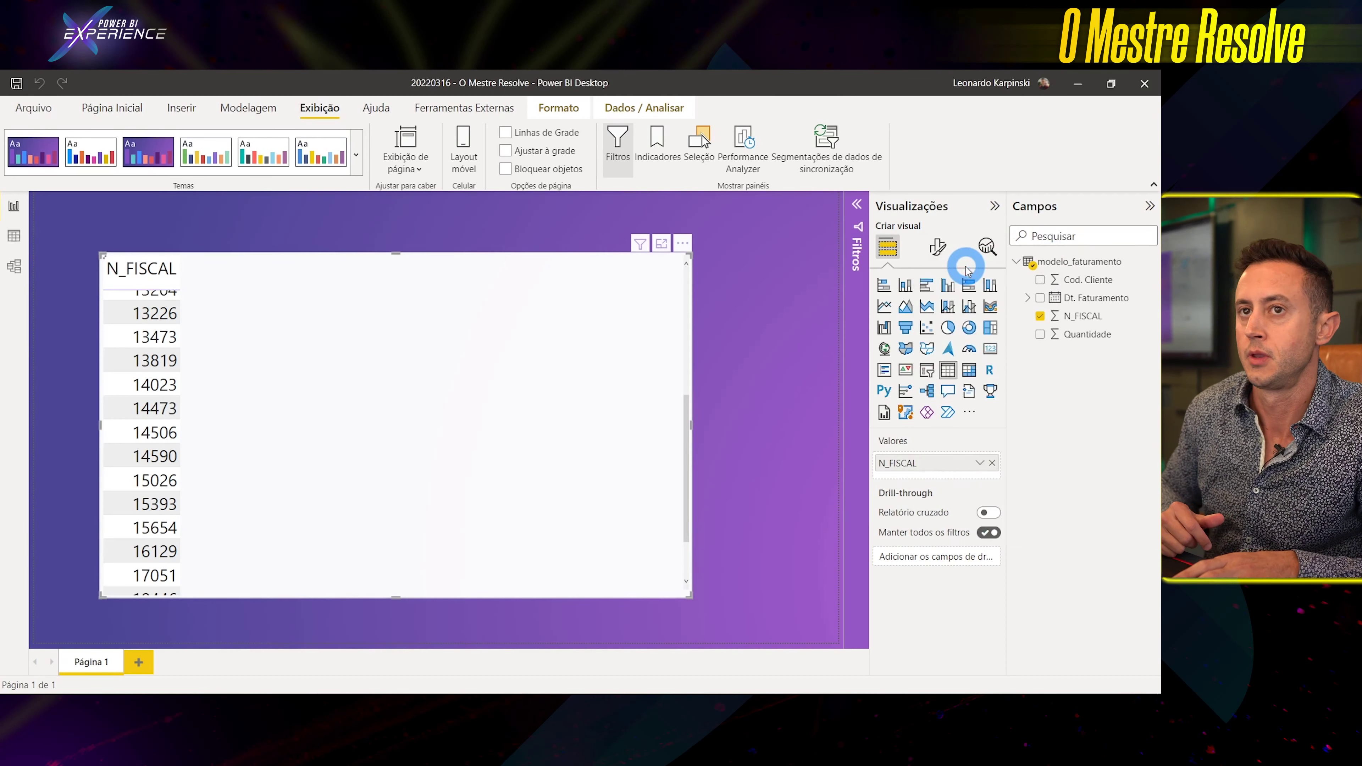
type("Soma Qu")
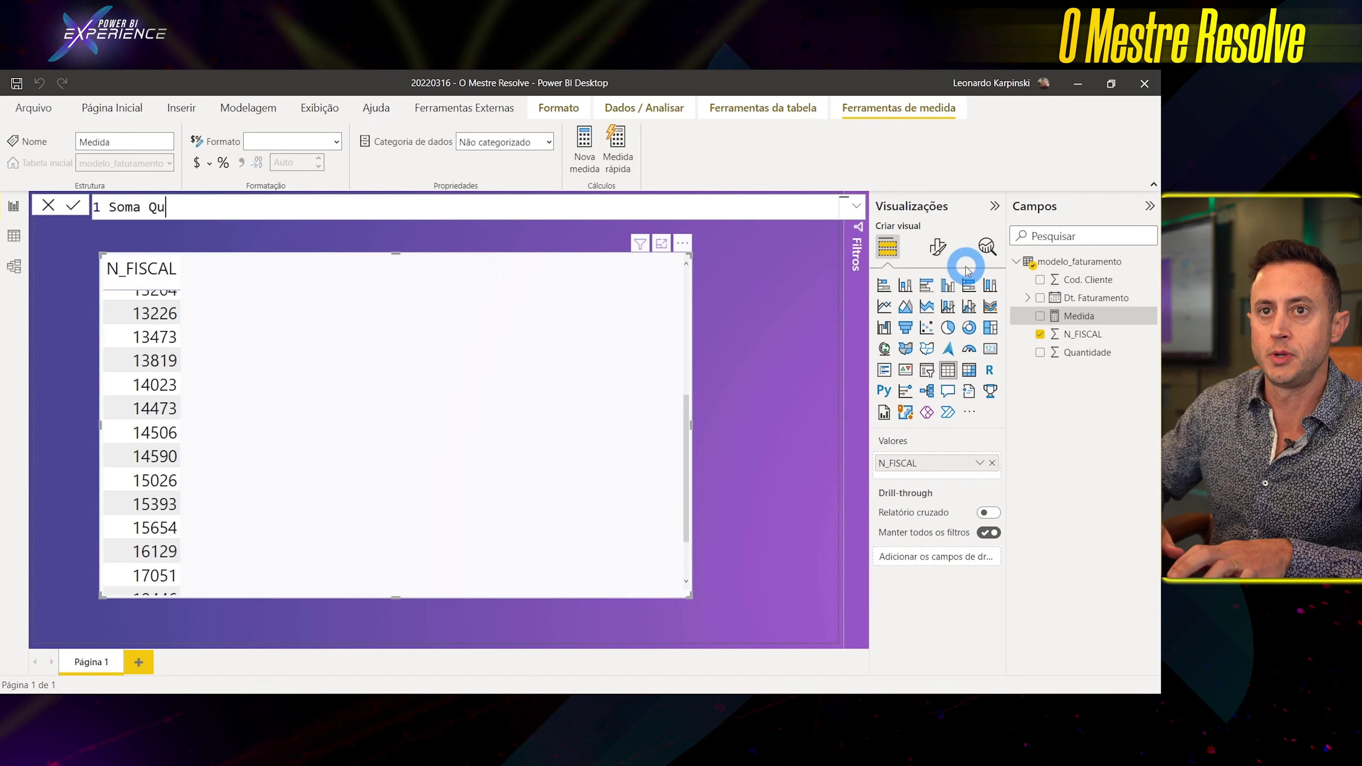
type("SUM")
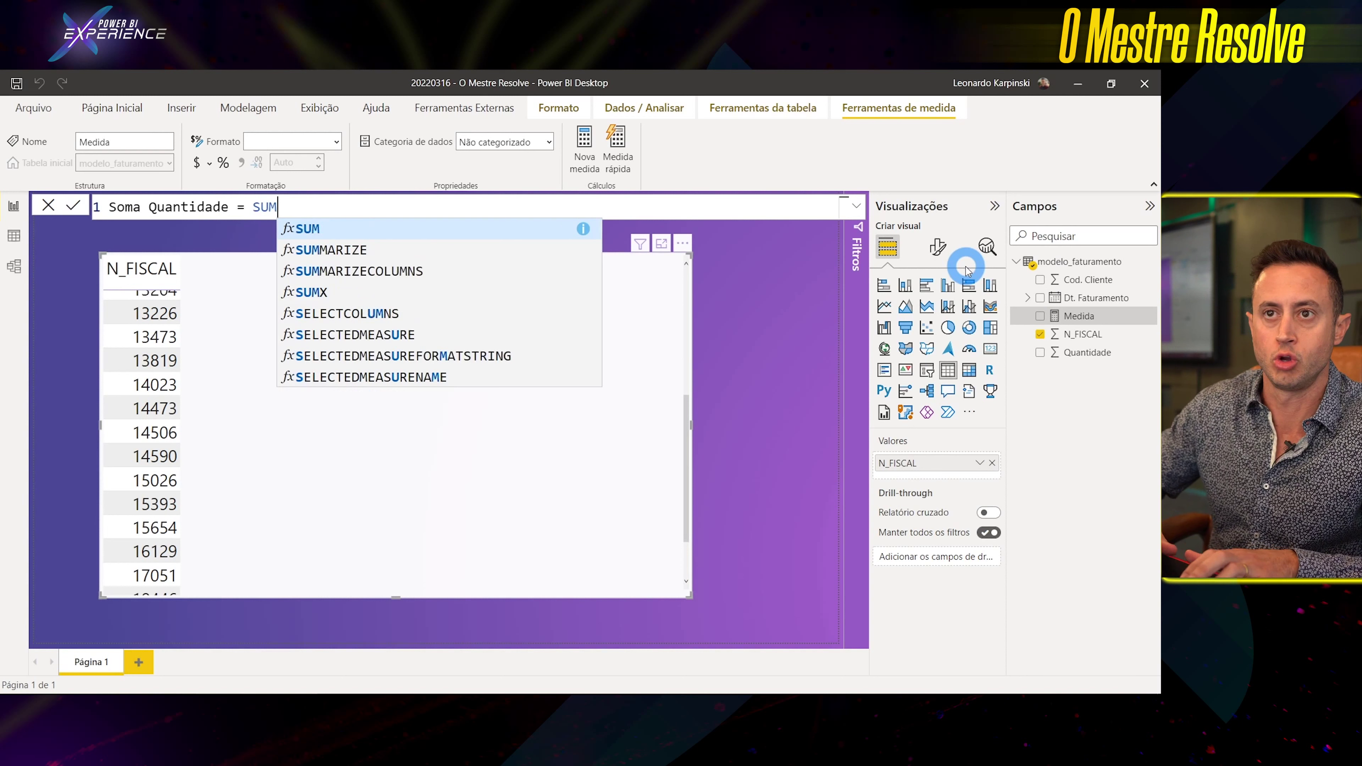
type("(quanti")
key("Tab")
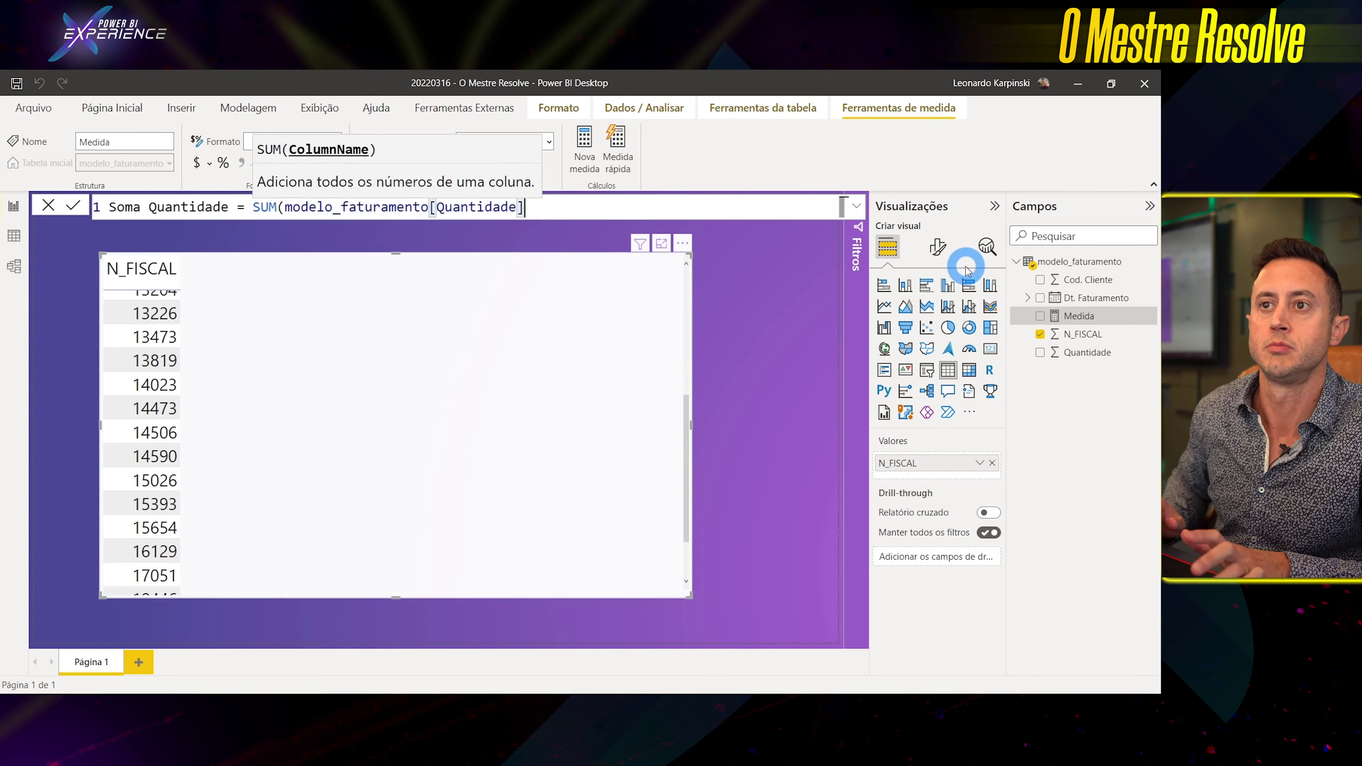
type(")")
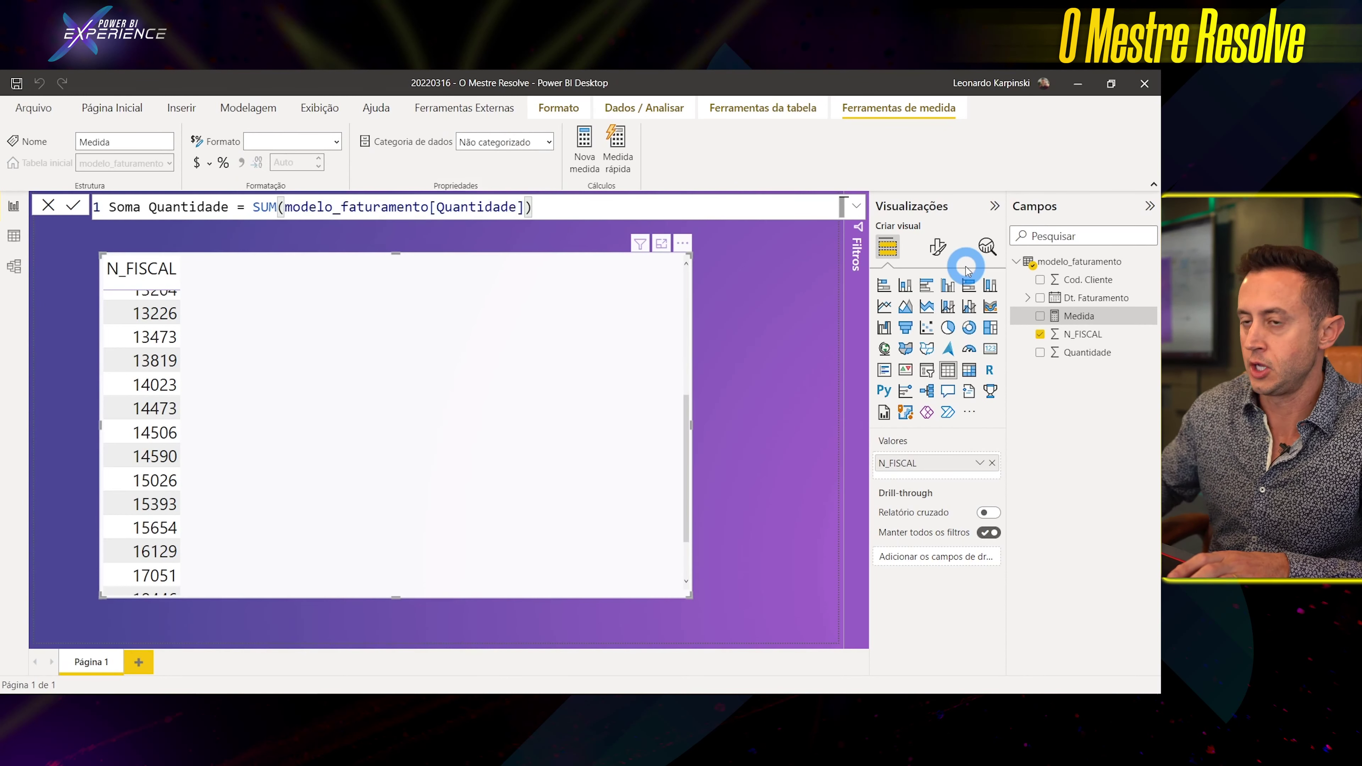
Add Soma Quantidade to the table with thousands separators, totalling 30.900.
left_click(1085, 353)
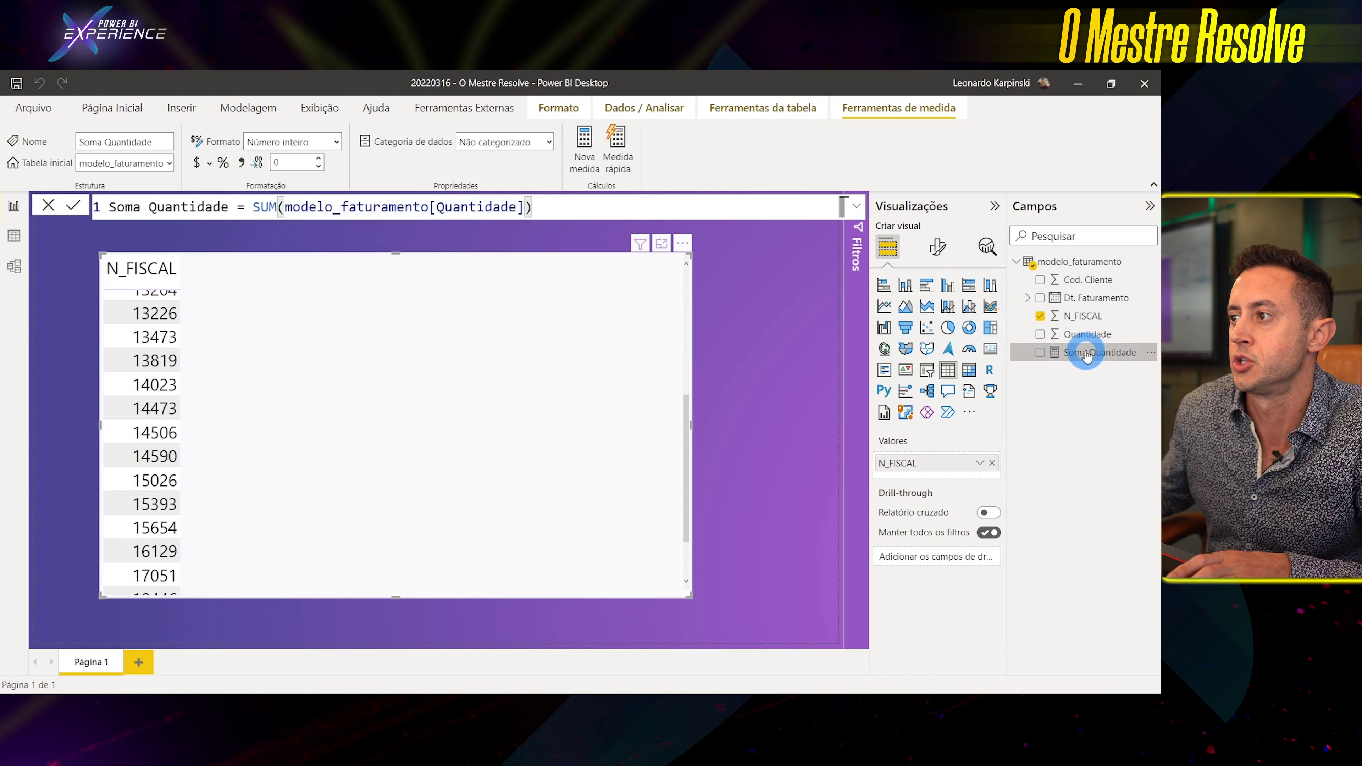
left_click_drag(1086, 356, 415, 376)
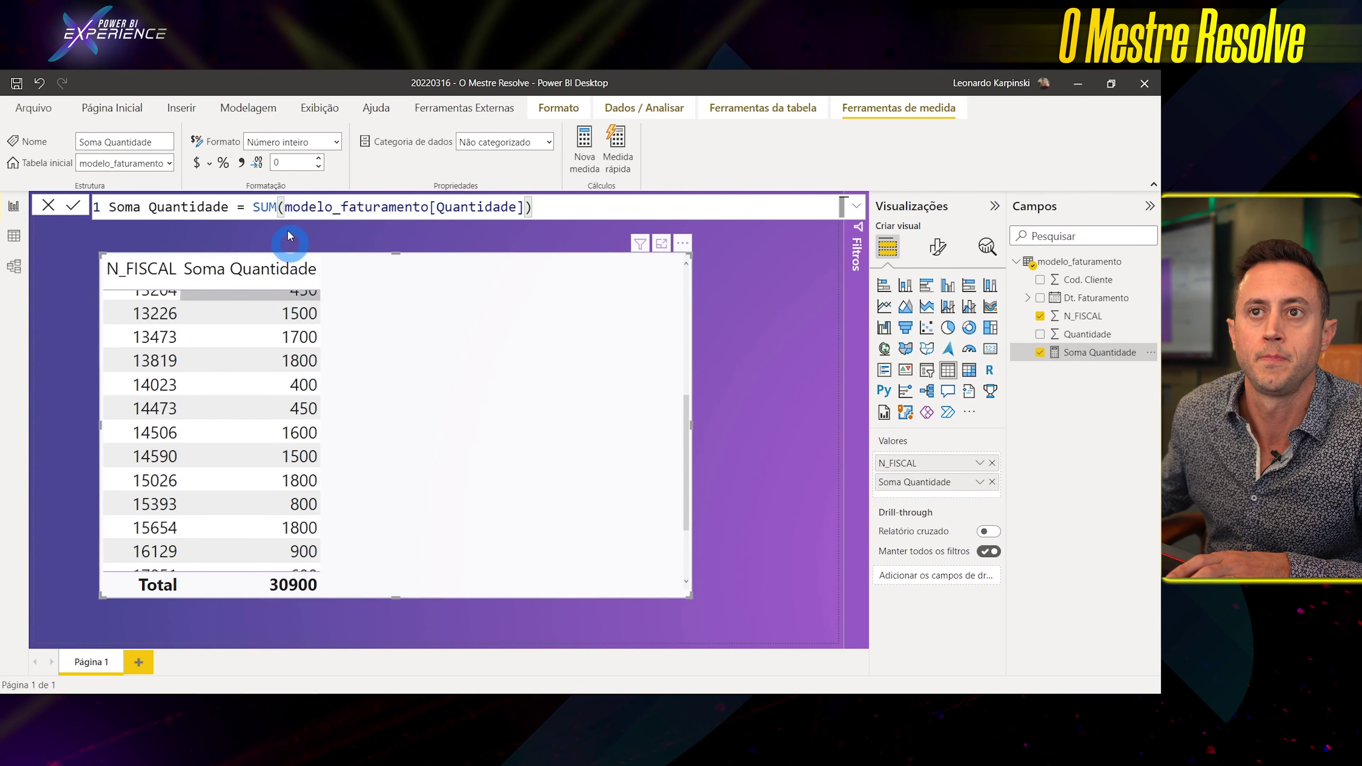
left_click(242, 162)
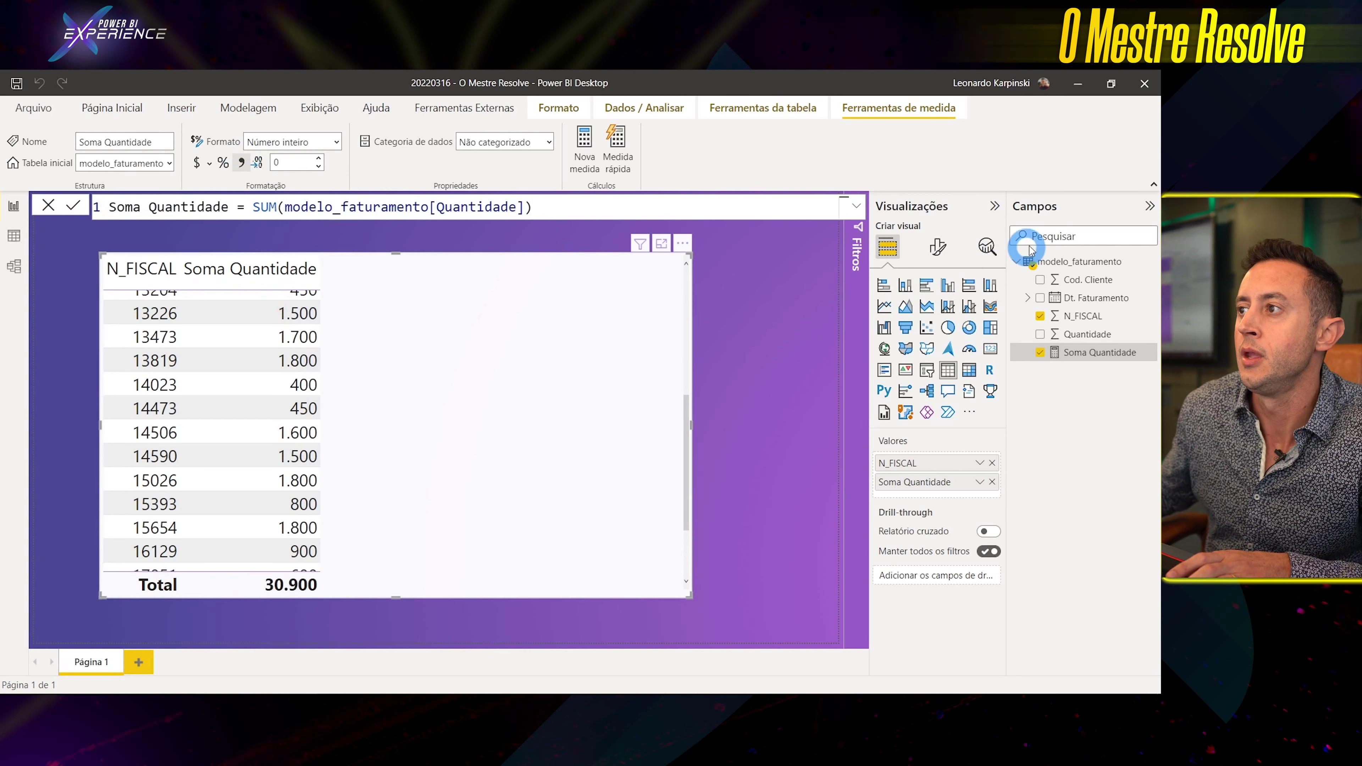
right_click(1061, 262)
Create the measure Media Quantidade = AVERAGE(modelo_faturamento[Quantidade]).
left_click(960, 268)
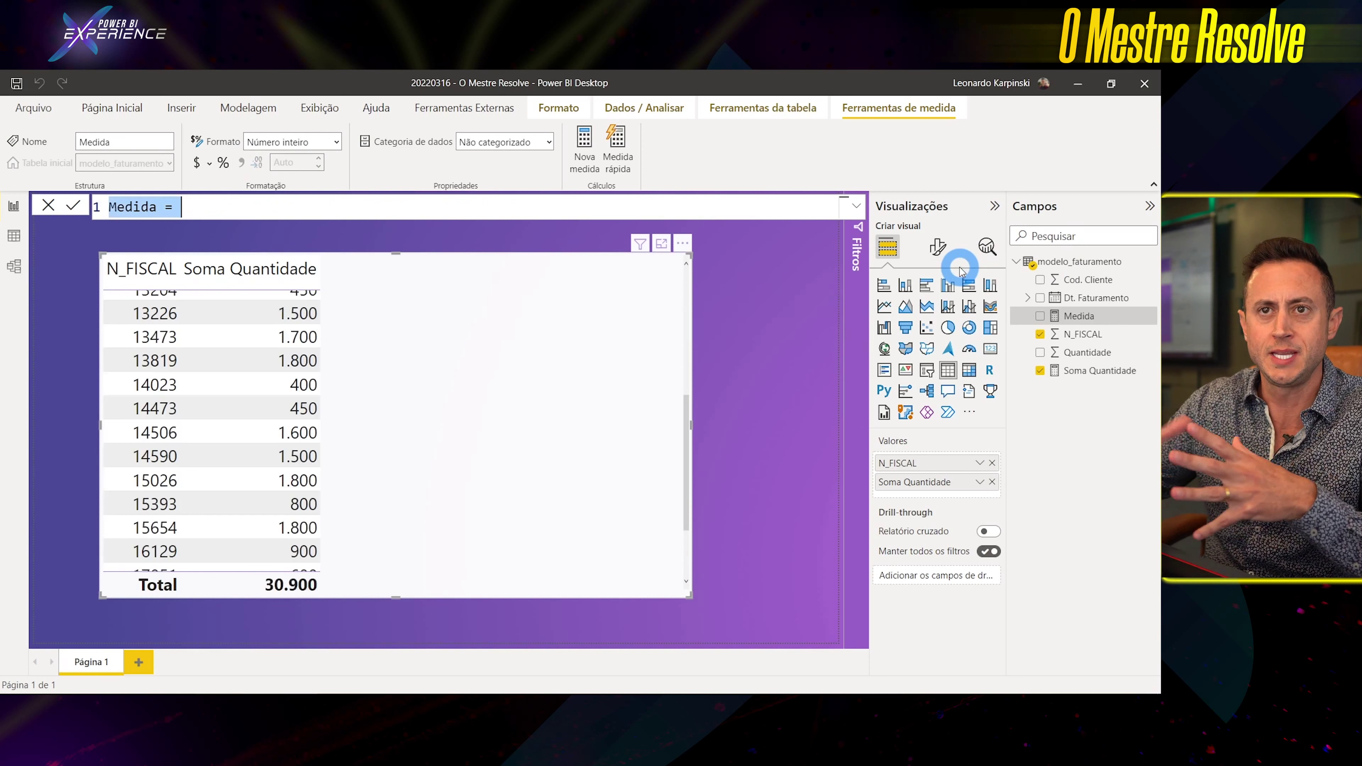
type("M")
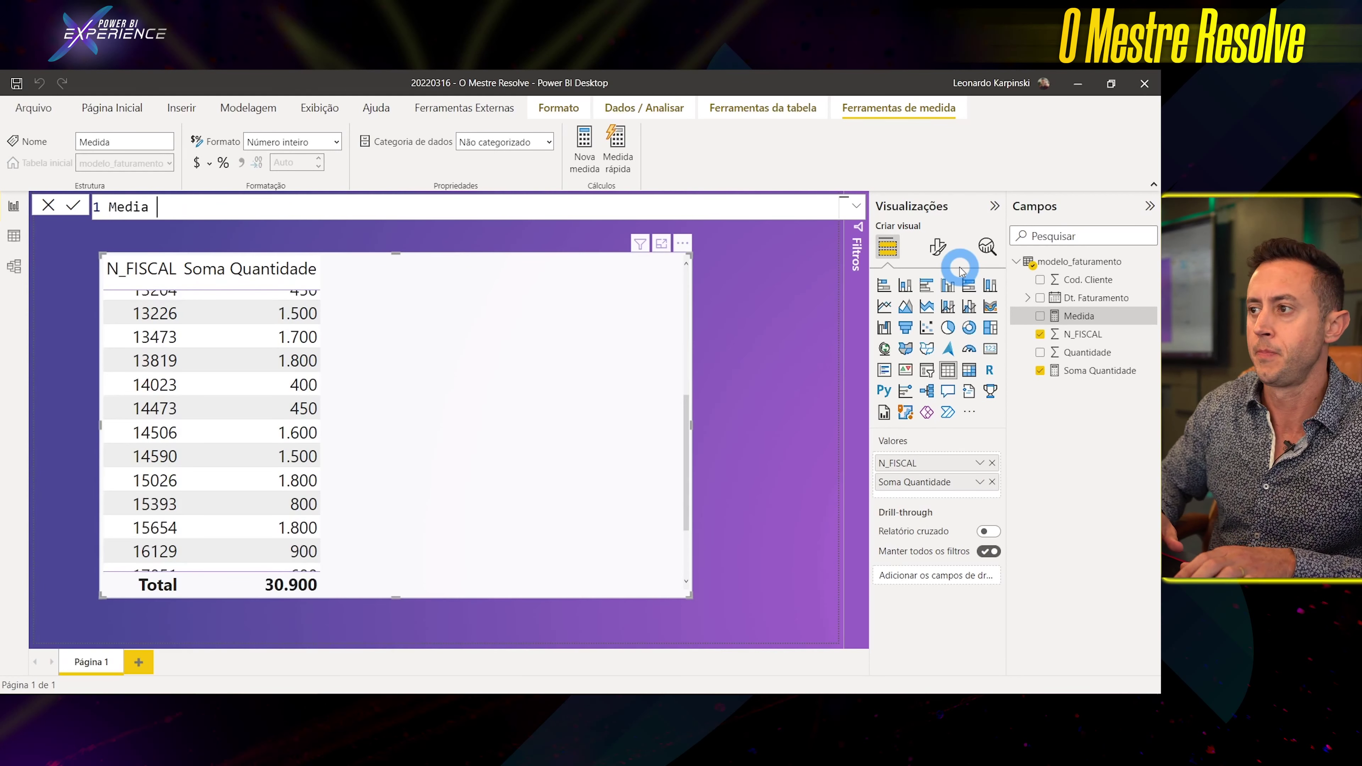
type("idade =")
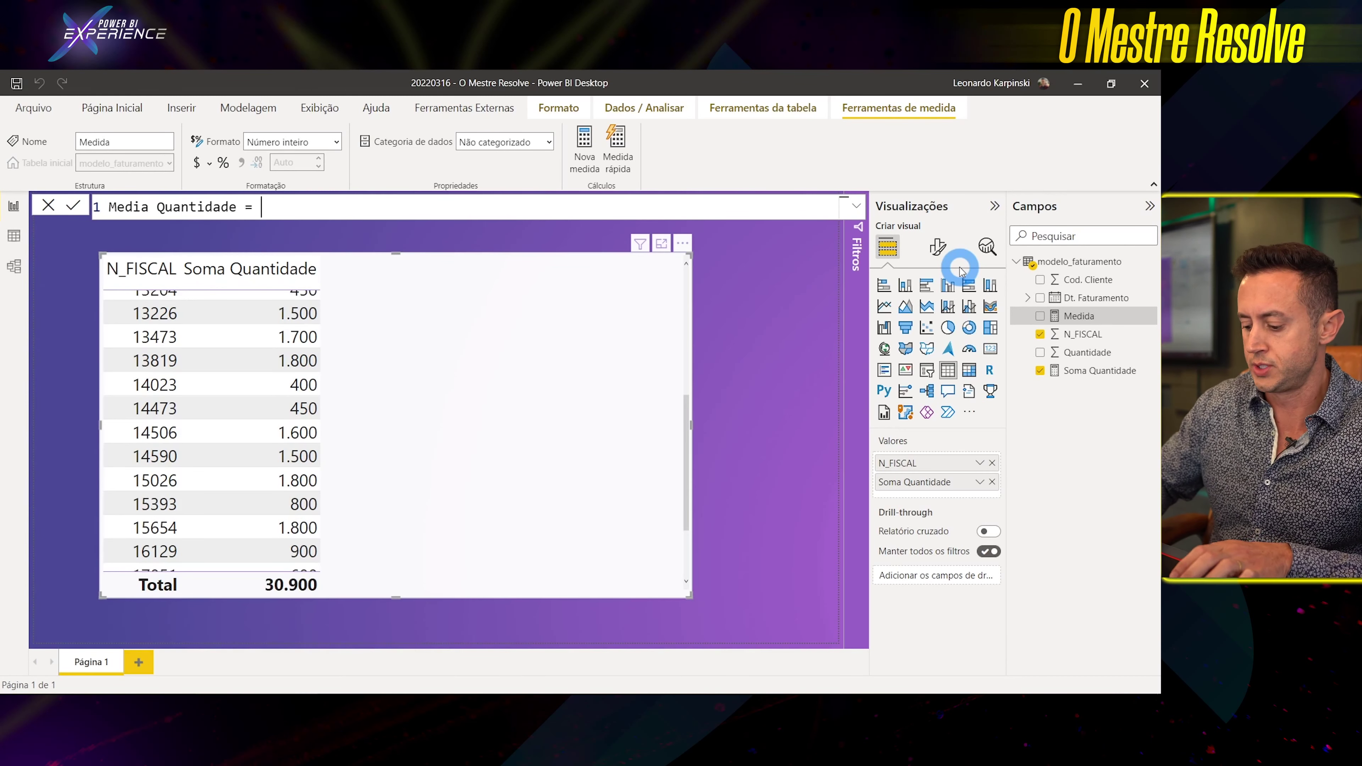
type(" AVERAGE(")
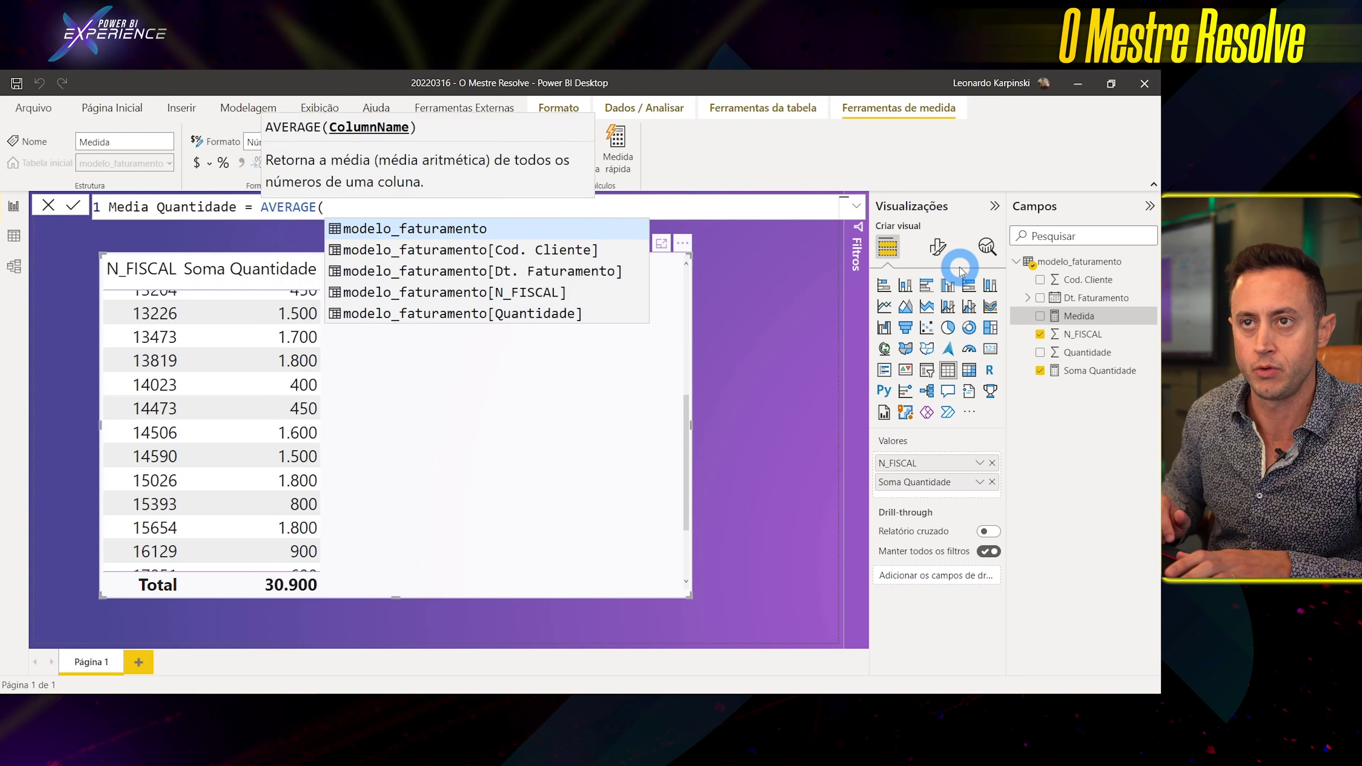
type("quantida")
key("Tab")
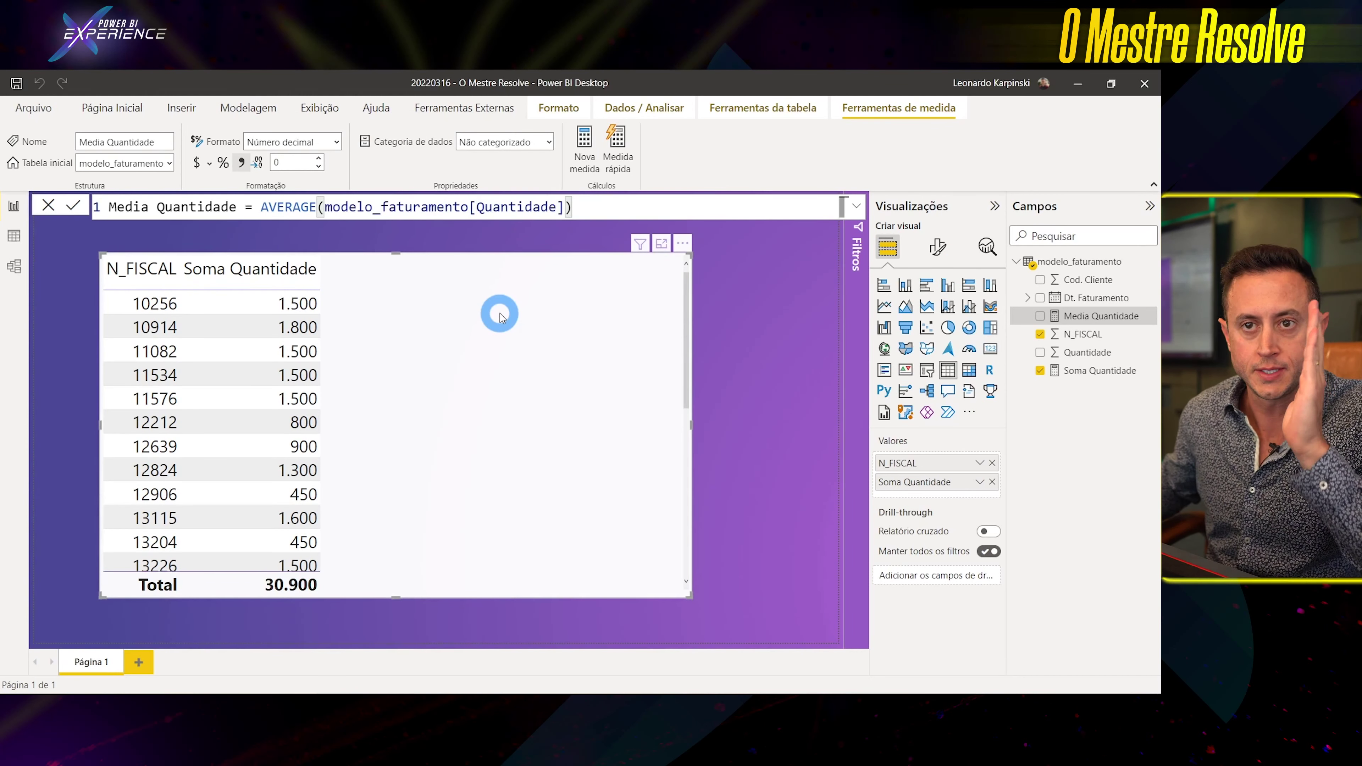
left_click(1092, 317)
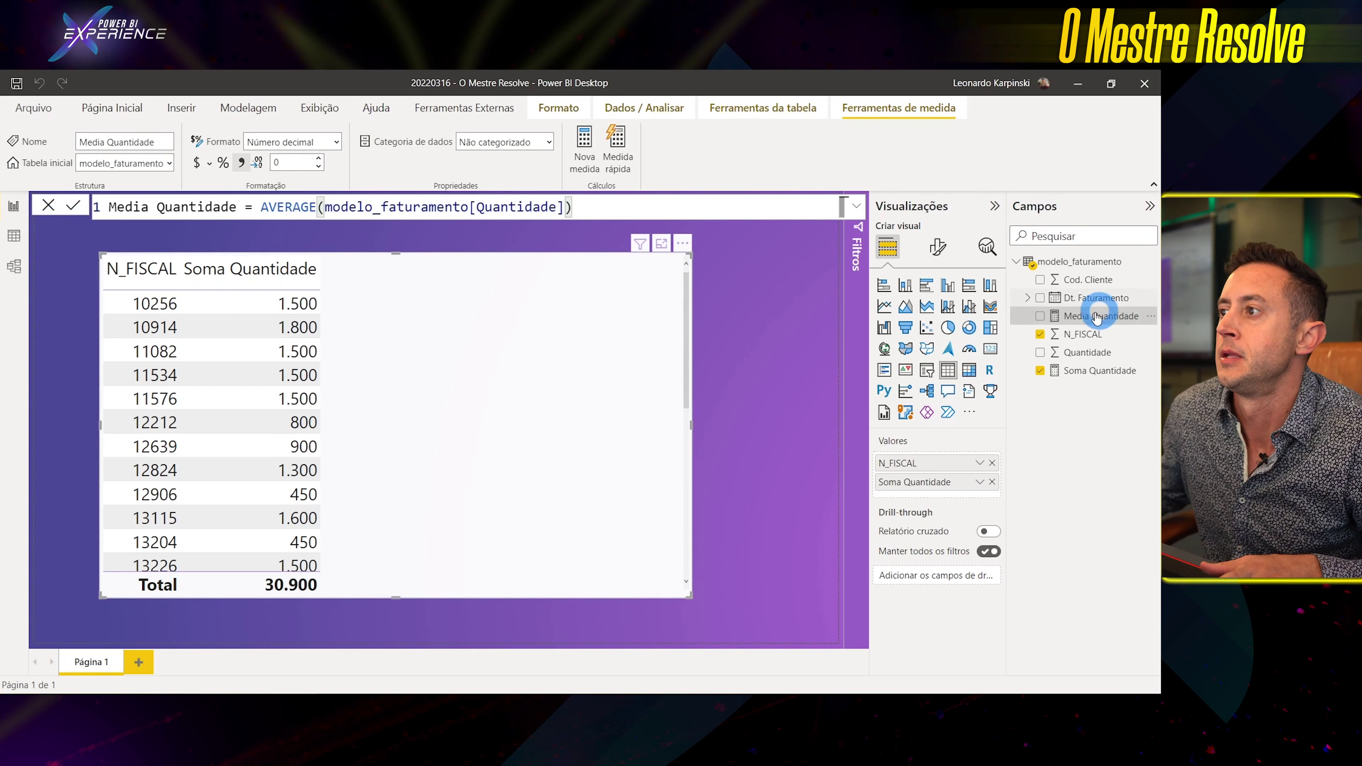
Add Media Quantidade beside Soma Quantidade, compare the rows, and outline invoice 10256.
left_click_drag(1092, 317, 425, 359)
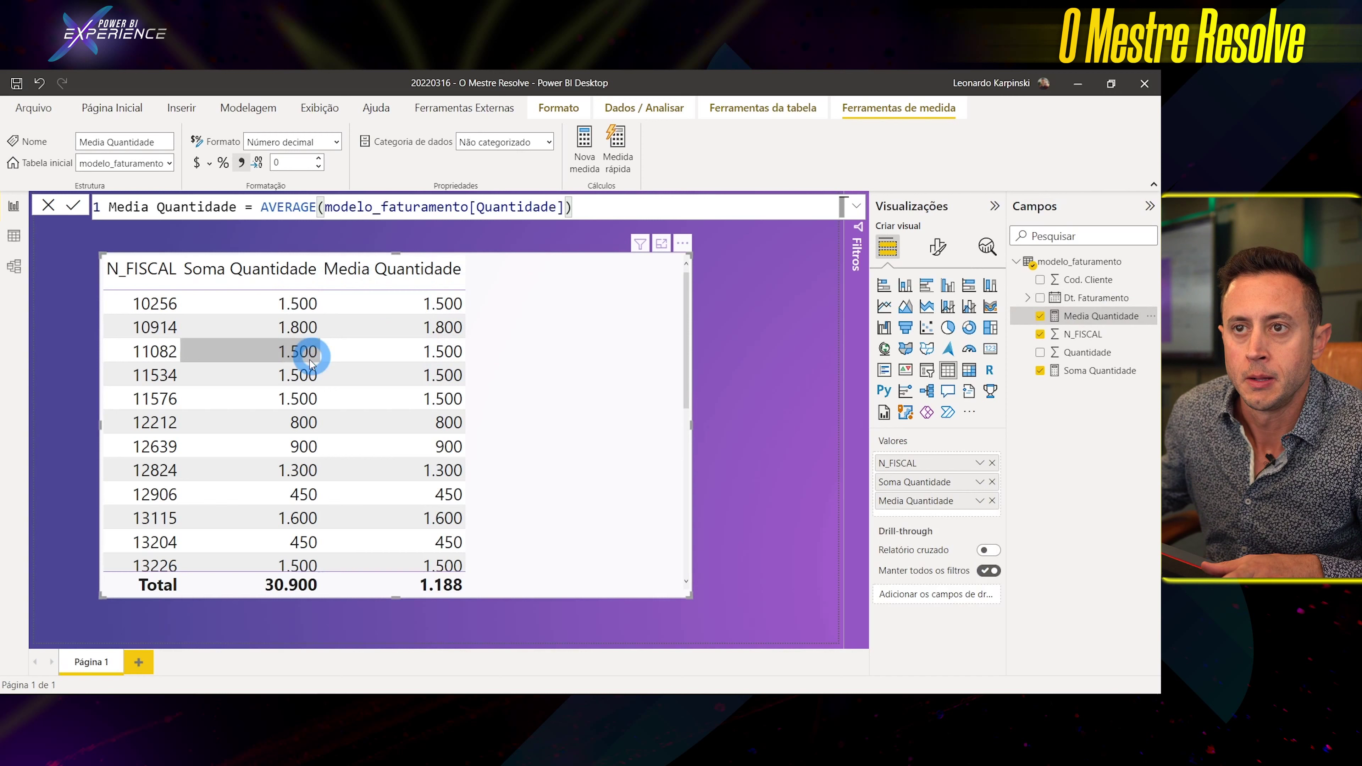
scroll(291, 431, "down", 1)
scroll(322, 419, "down", 1)
scroll(374, 398, "down", 2)
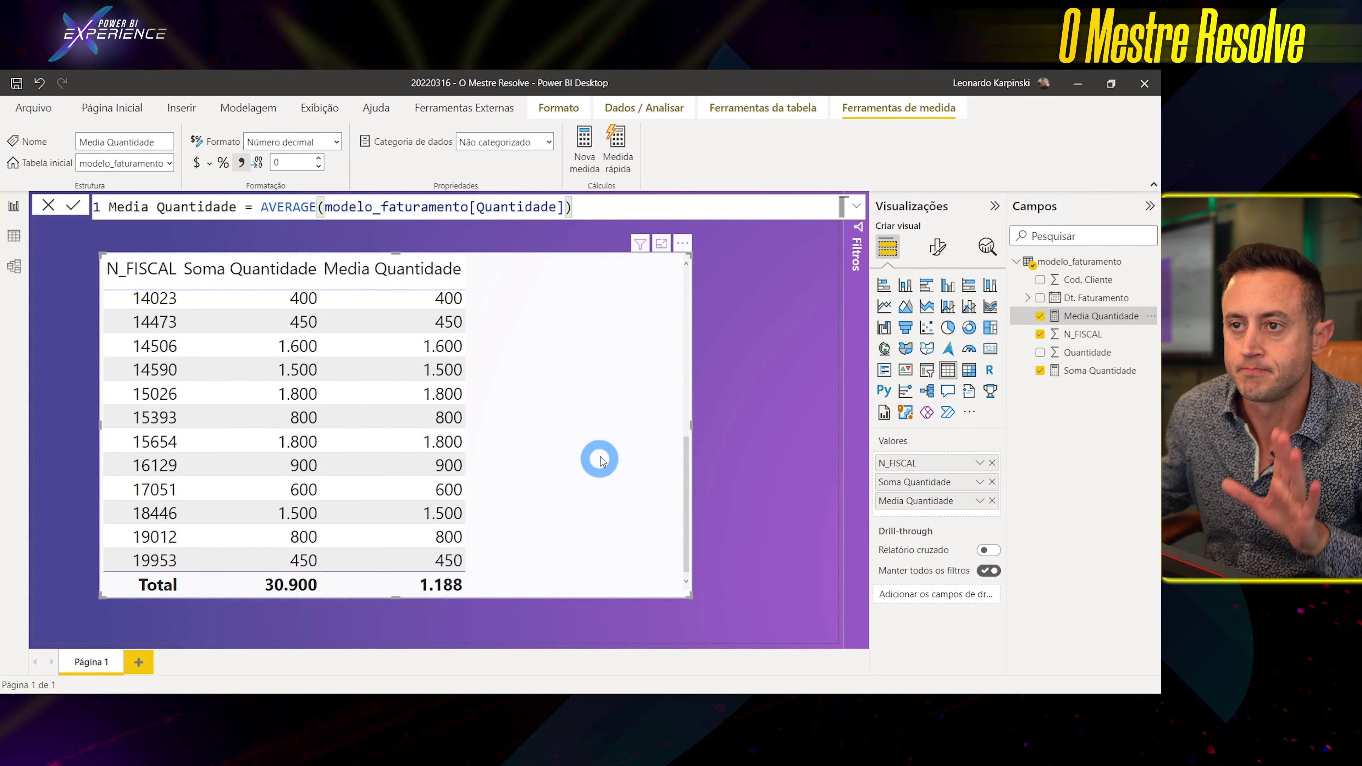
scroll(599, 457, "up", 5)
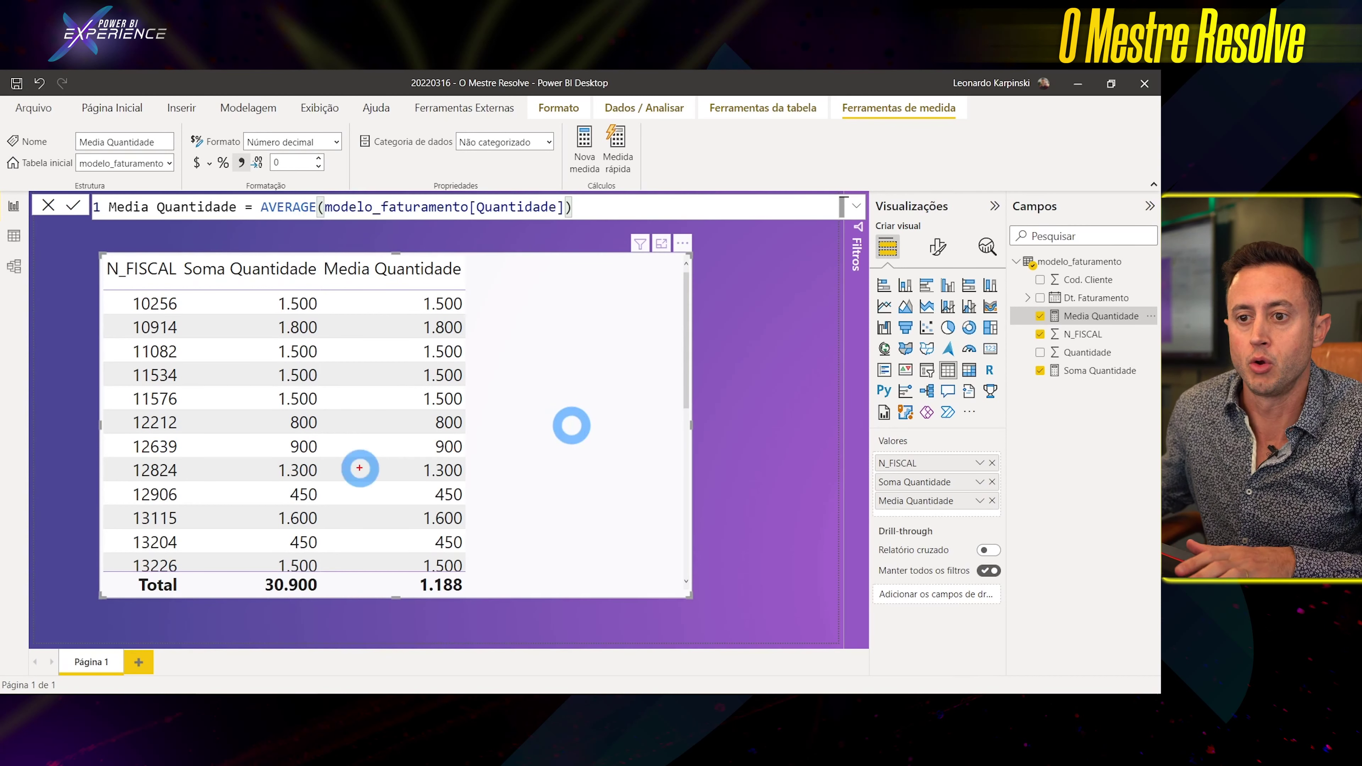
left_click_drag(123, 290, 466, 313)
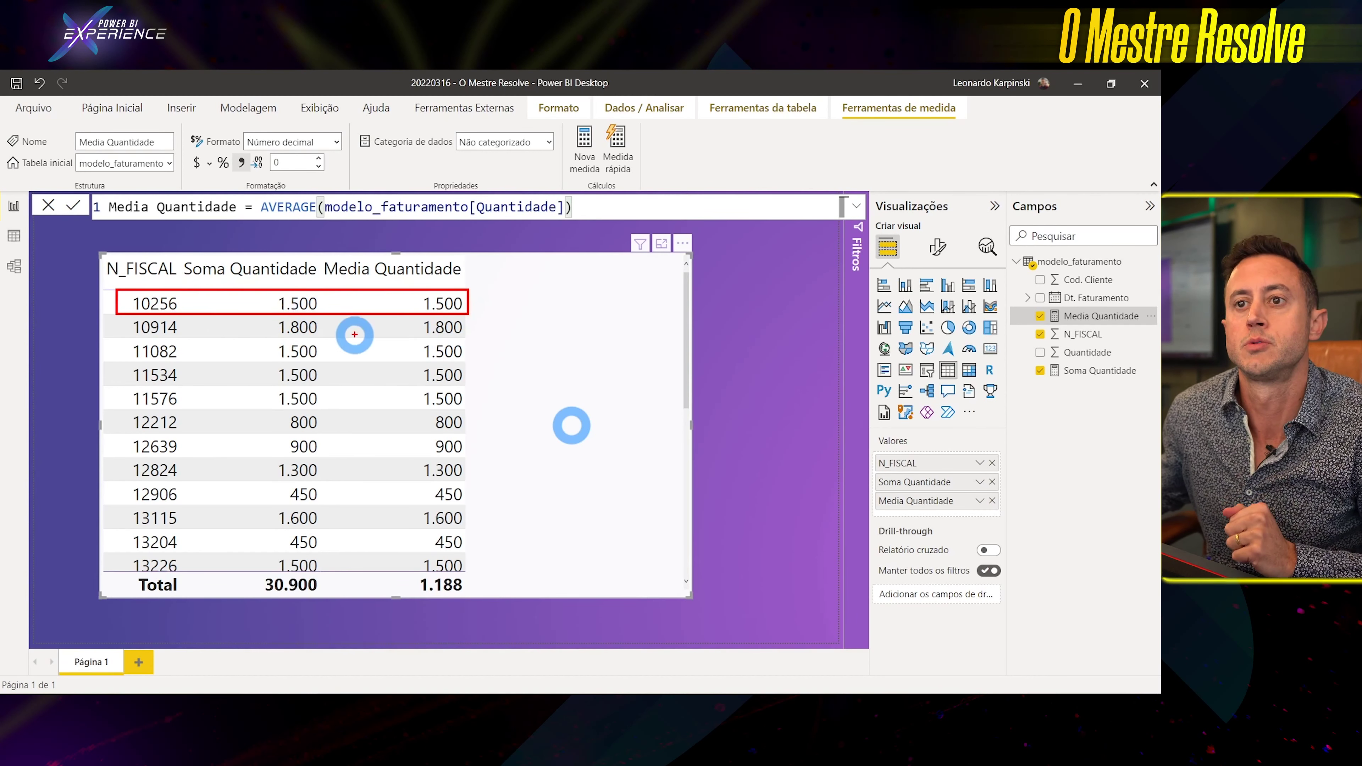
left_click_drag(270, 316, 322, 339)
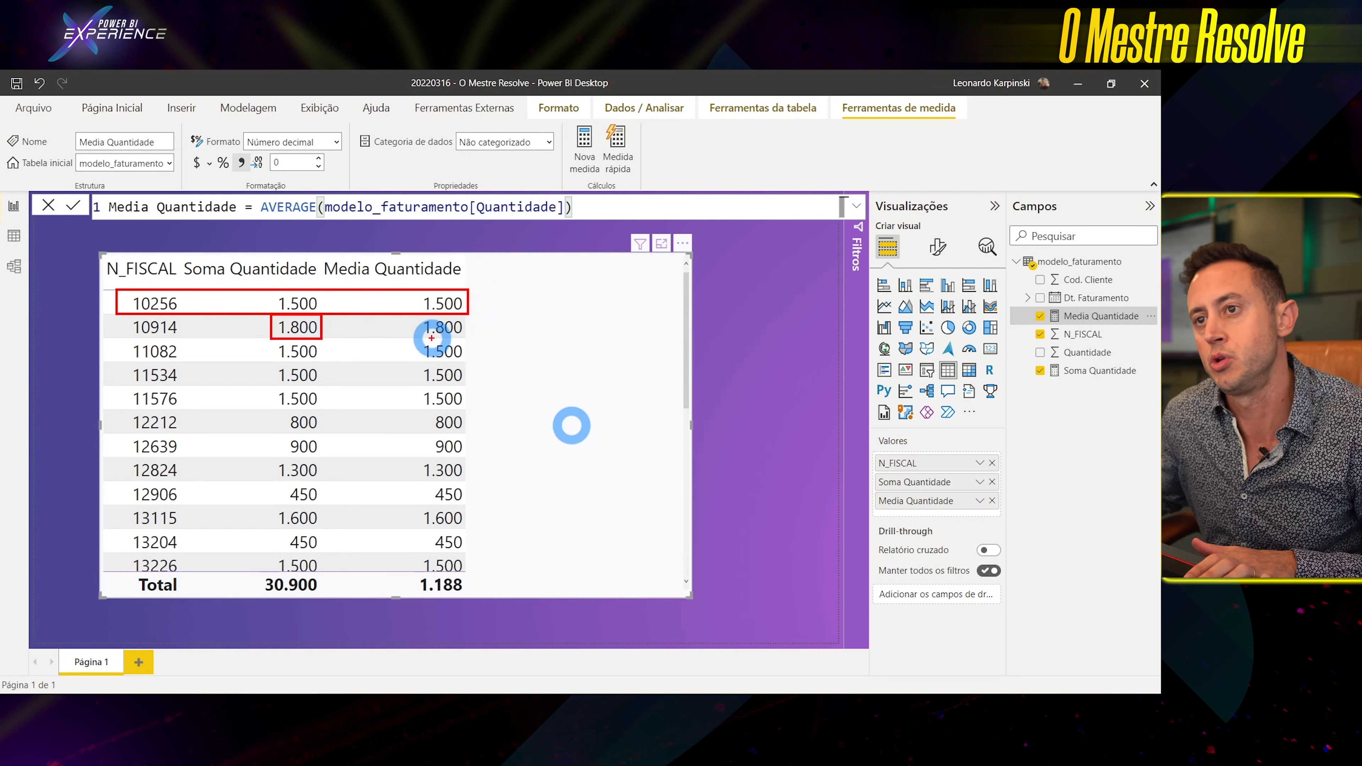
left_click_drag(251, 570, 322, 598)
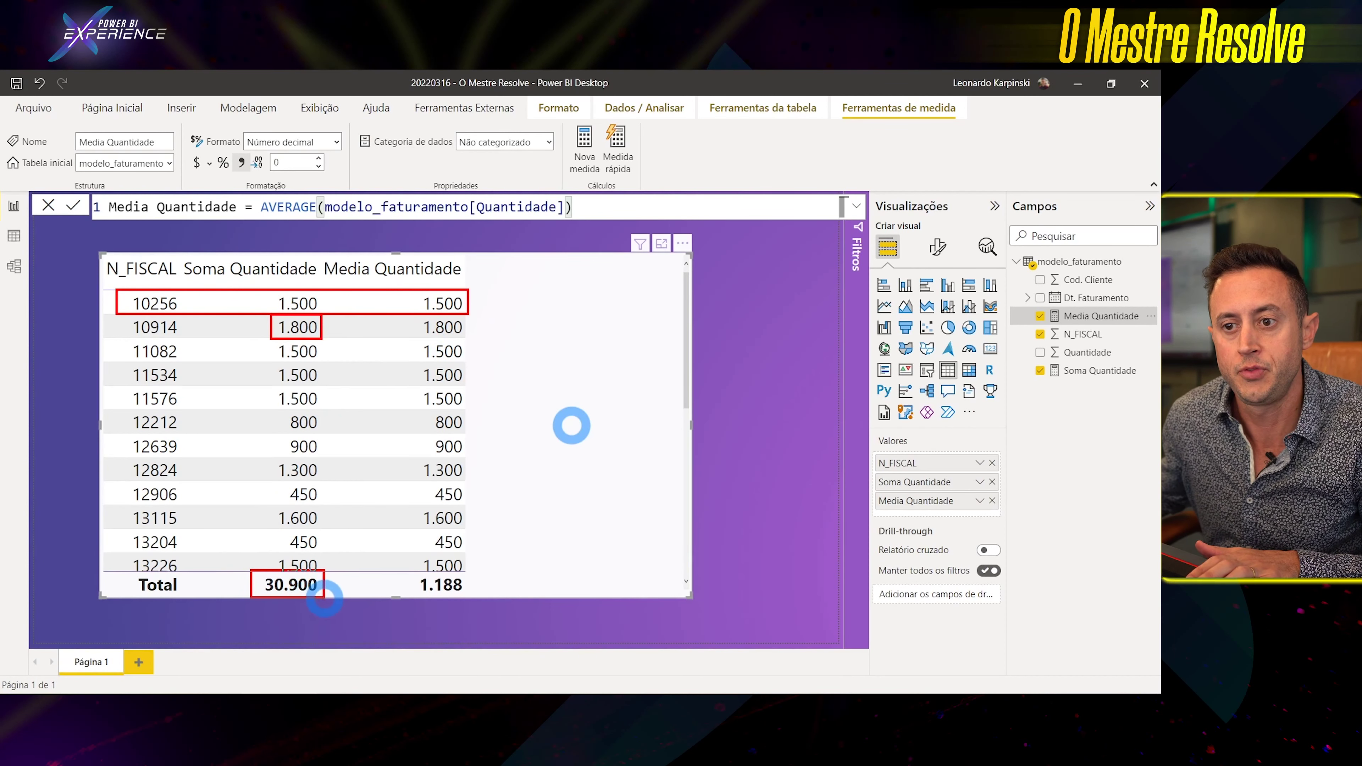
left_click_drag(339, 588, 393, 587)
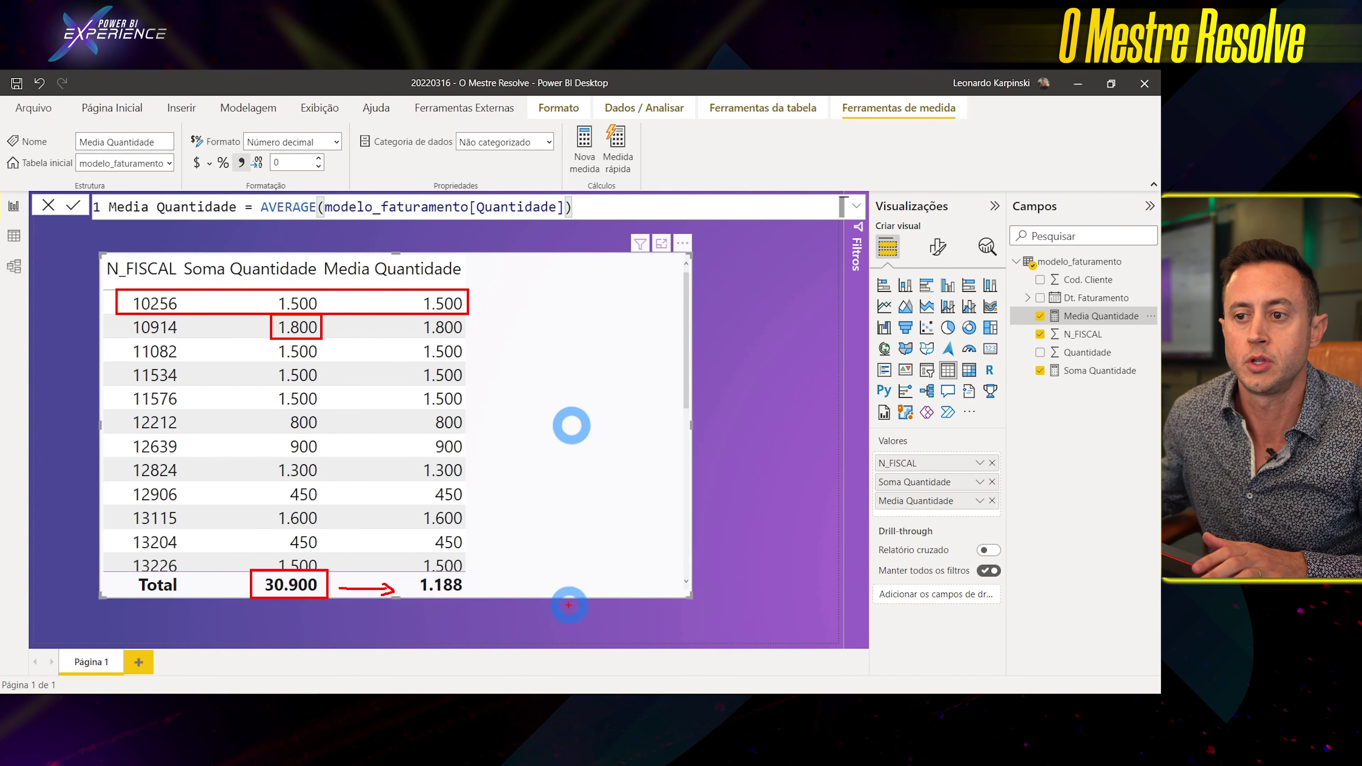
key("Escape")
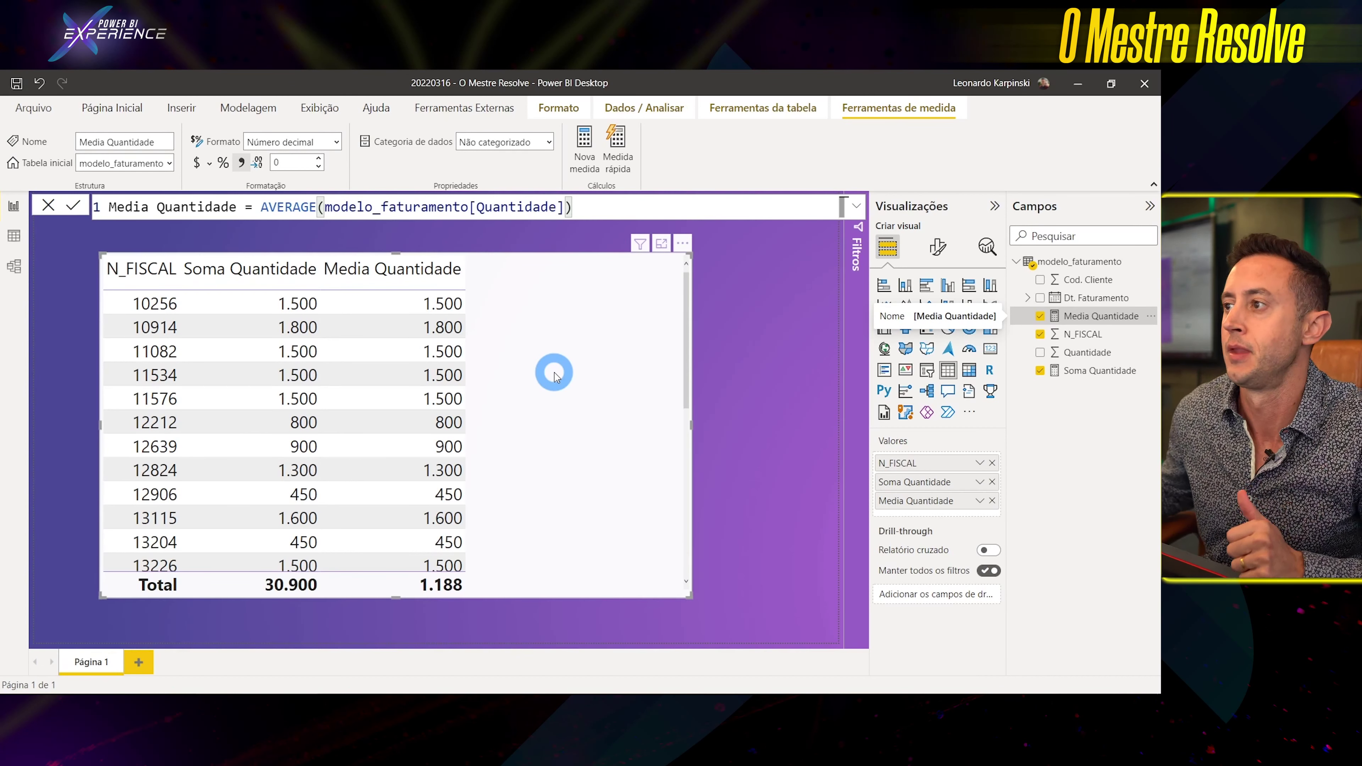
Create a new measure Qtd Notas = COUNTROWS(modelo_faturamento) in modelo_faturamento.
right_click(1066, 262)
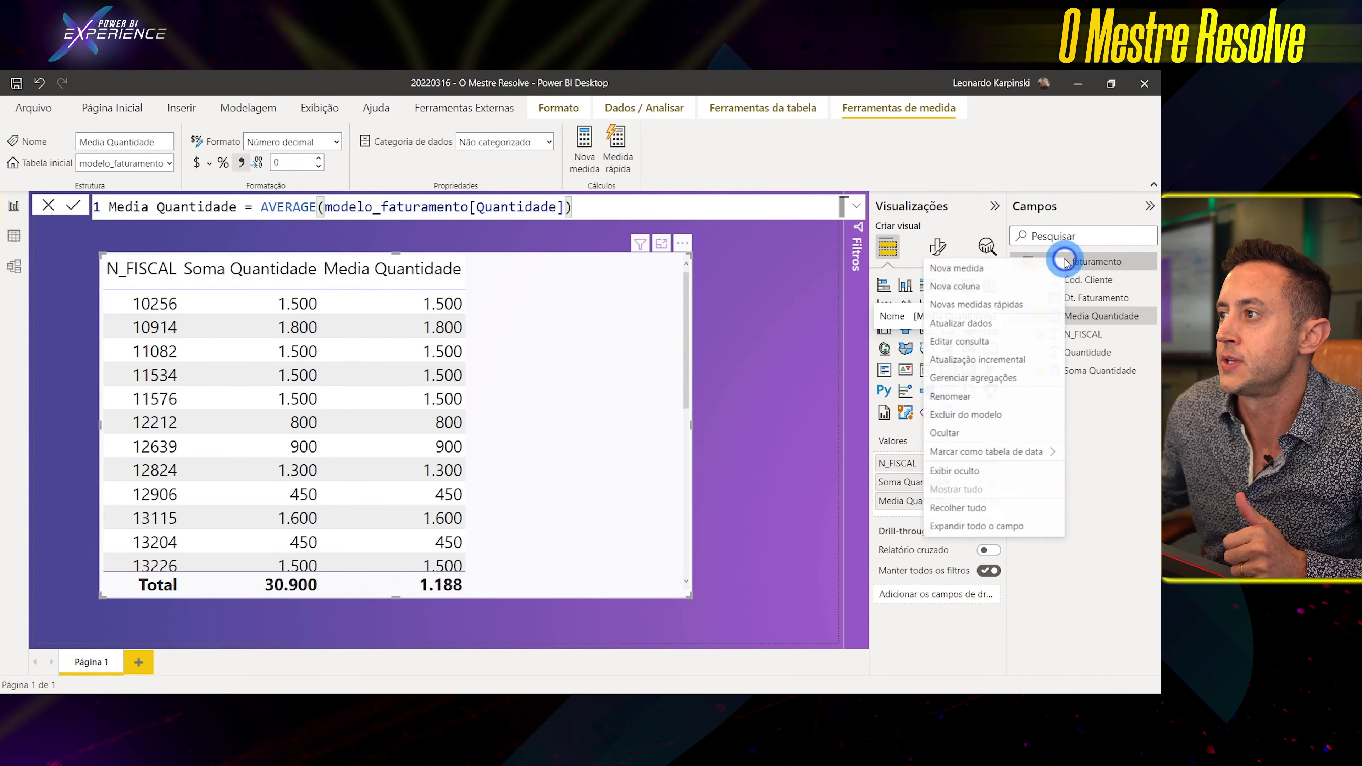
left_click(1001, 268)
type("Qtd Notas = ")
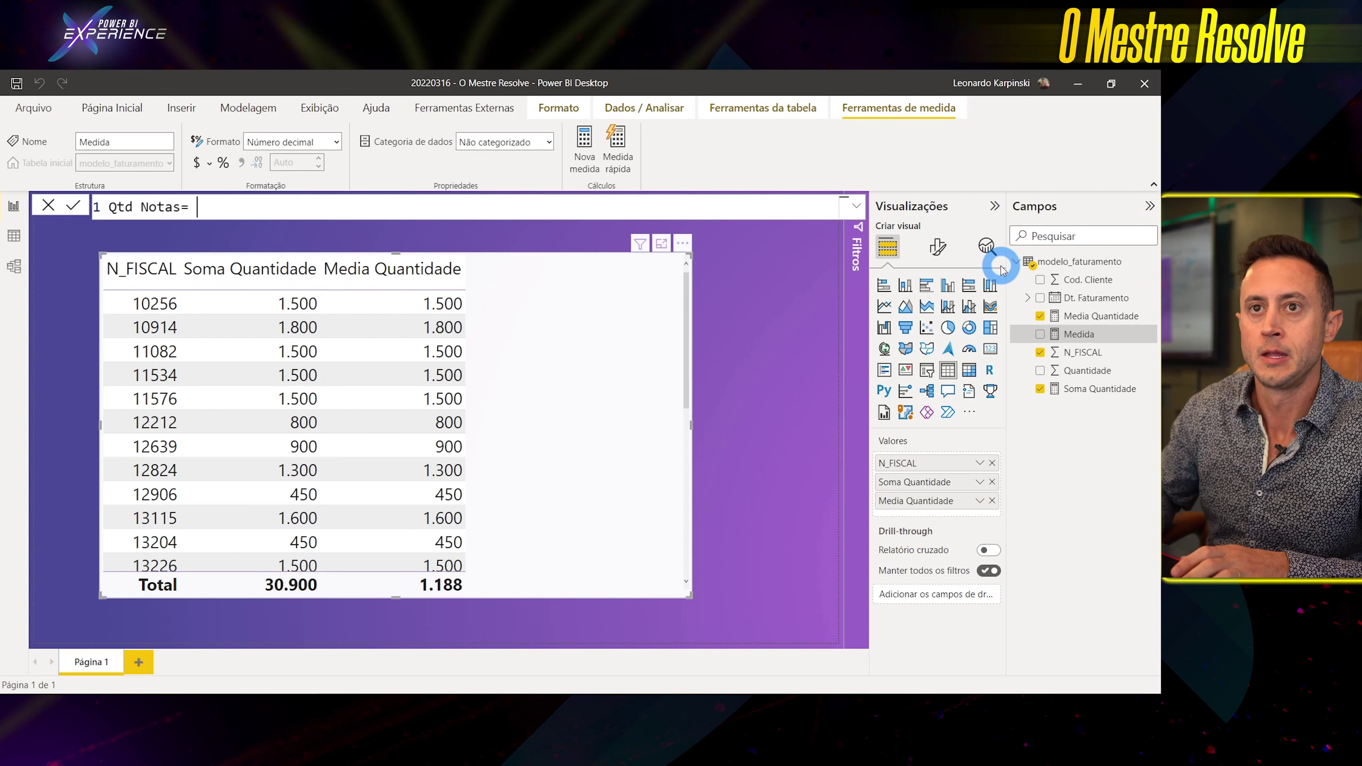
type("COUNTROWS(")
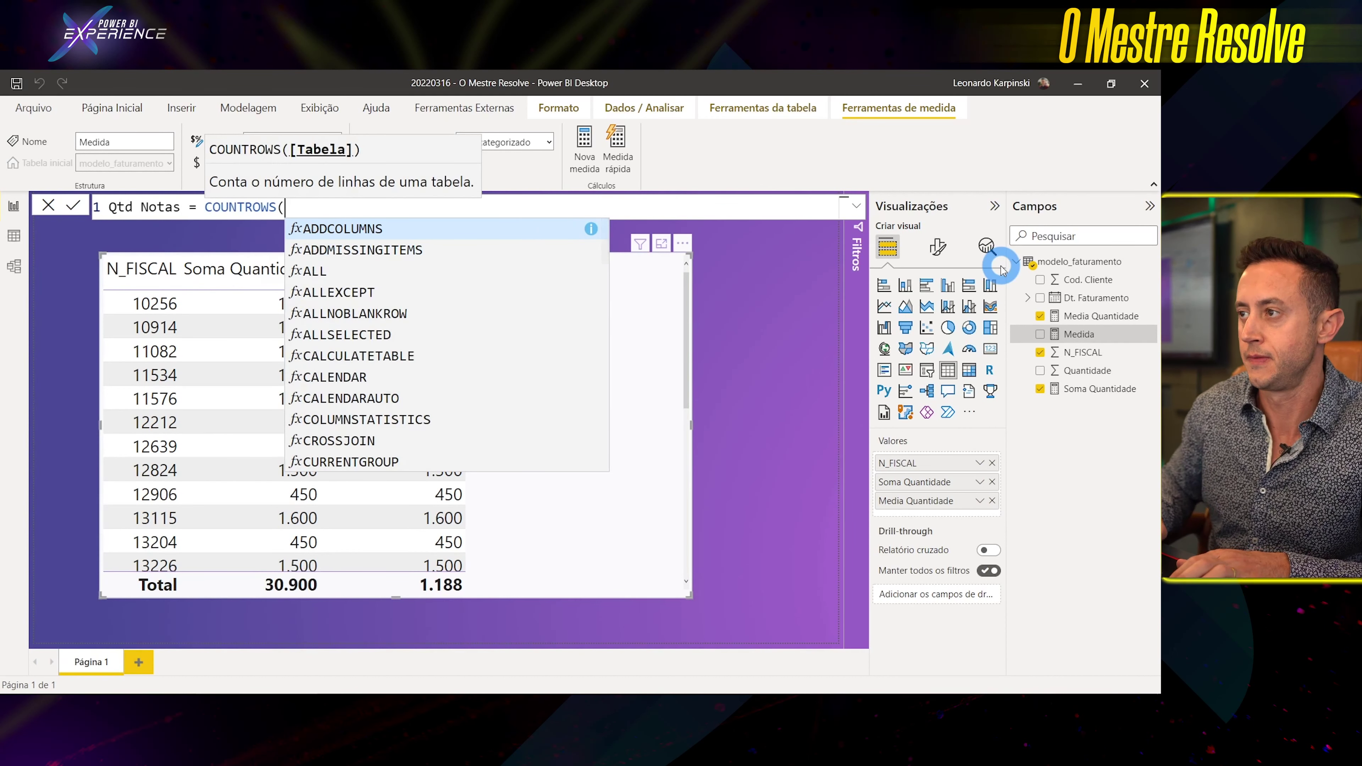
type("modelo_faturamento)")
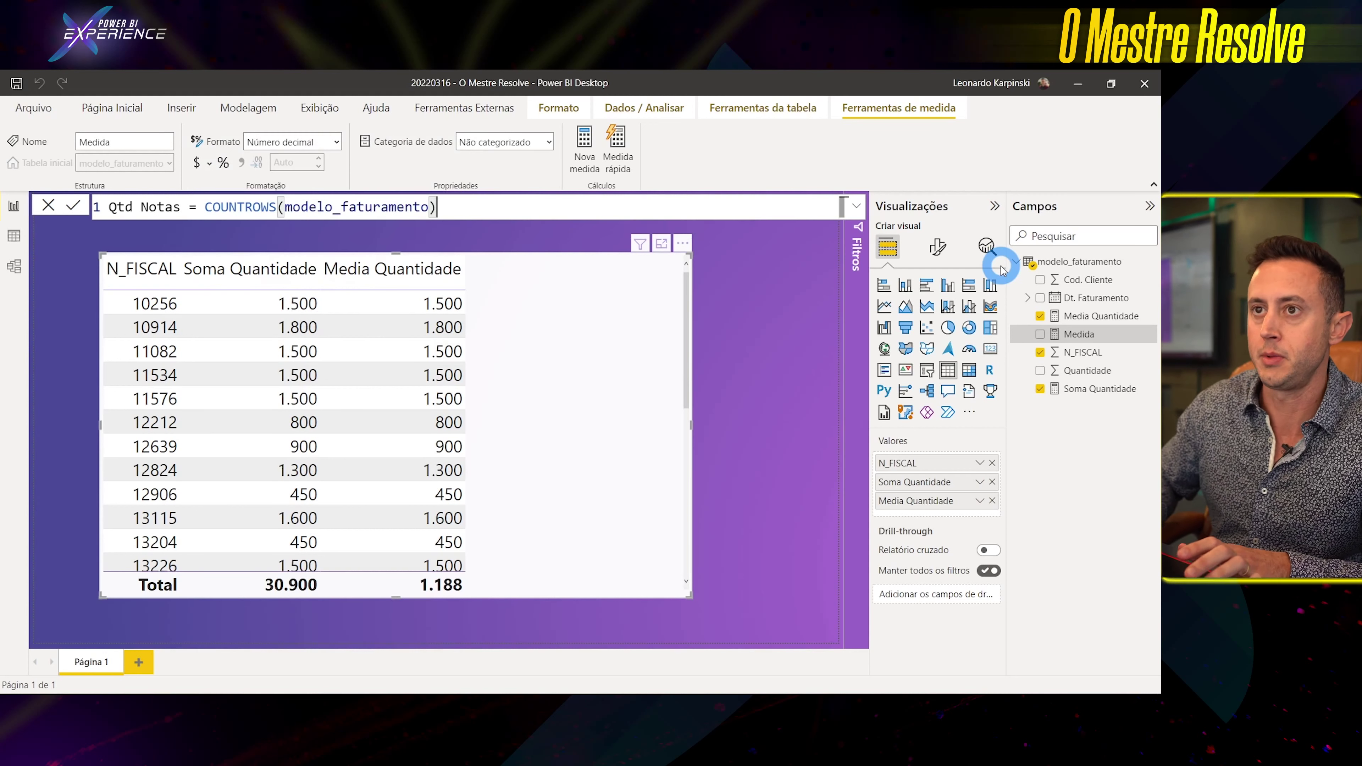
Add Qtd Notas to the table, showing 1 per invoice and a total of 26.
left_click(1001, 270)
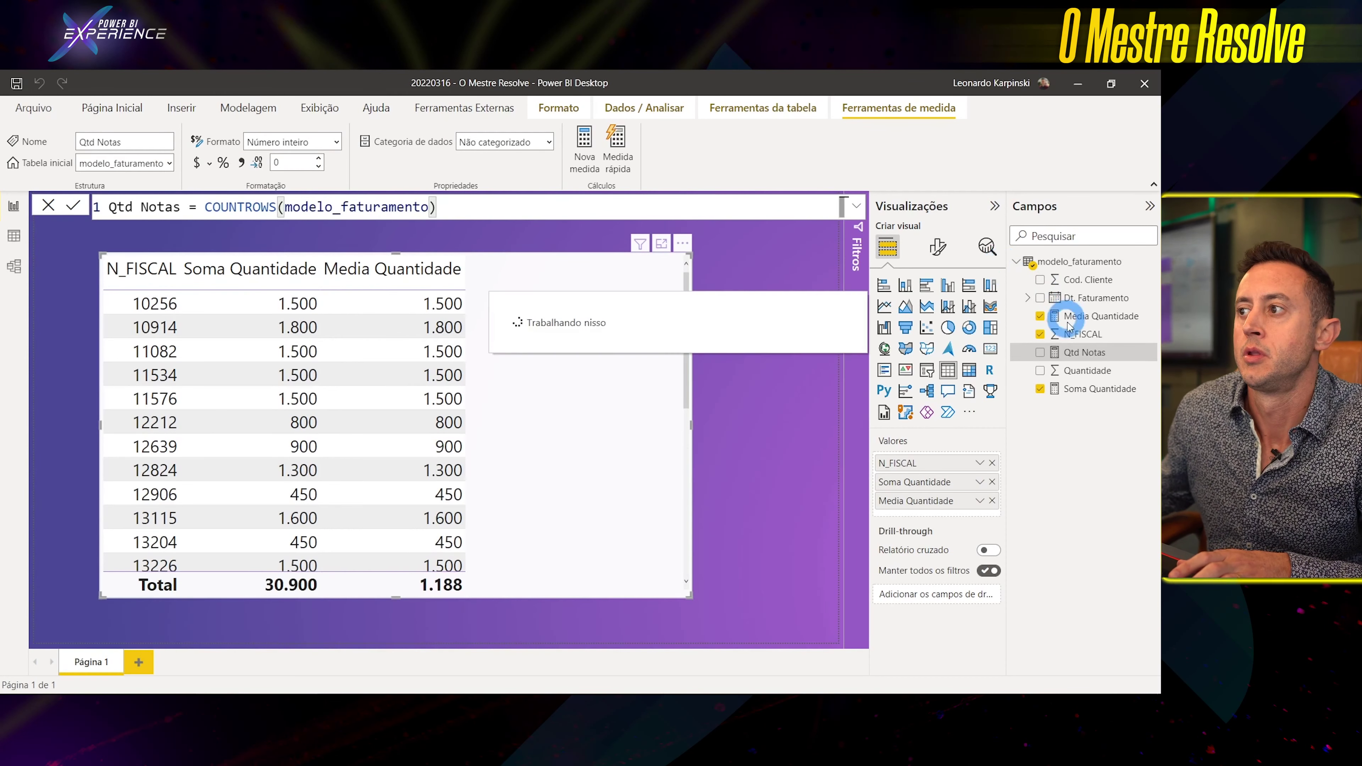
left_click_drag(1072, 352, 900, 521)
scroll(516, 365, "down", 3)
scroll(522, 478, "down", 2)
scroll(550, 536, "up", 5)
scroll(577, 404, "up", 1)
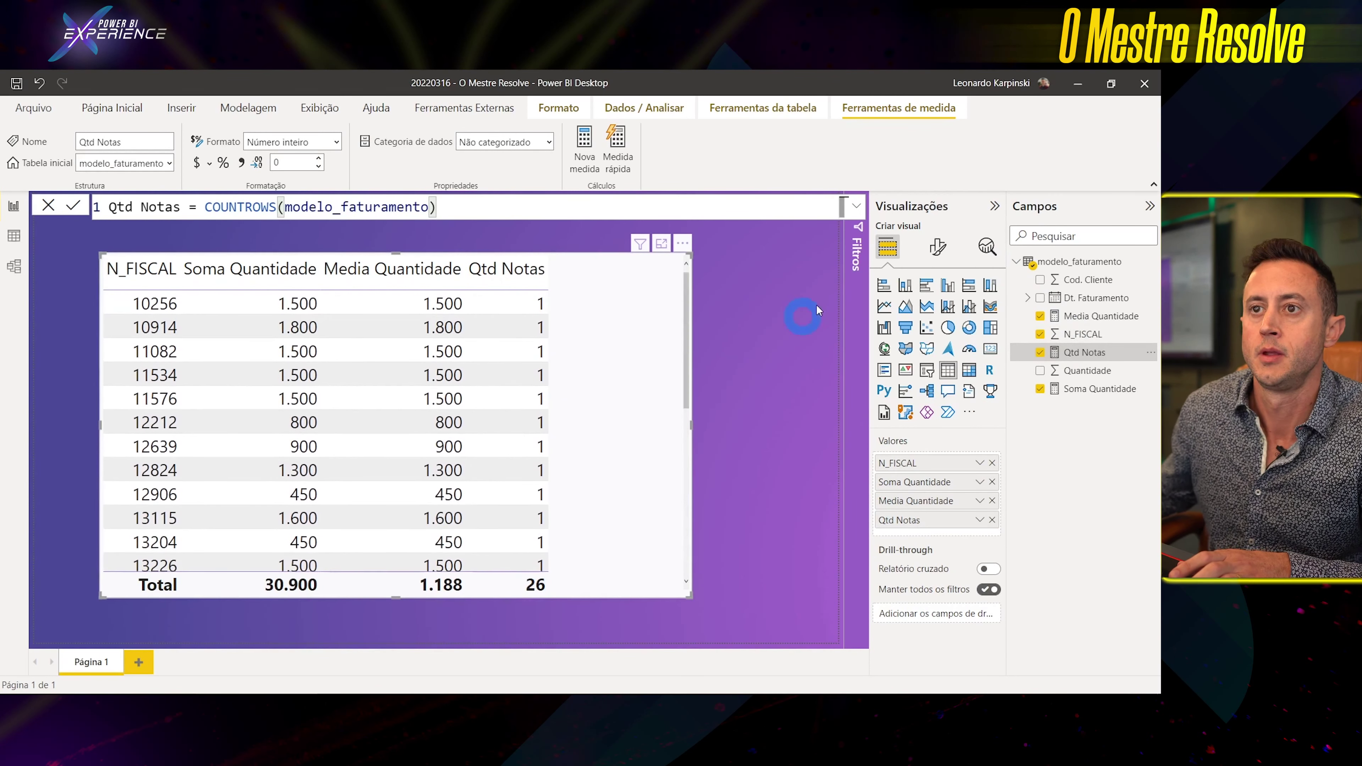
right_click(1080, 263)
Create Media Quantidade v2 = DIVIDE([Soma Quantidade], [Qtd Notas]), widen the table and add it.
left_click(1025, 269)
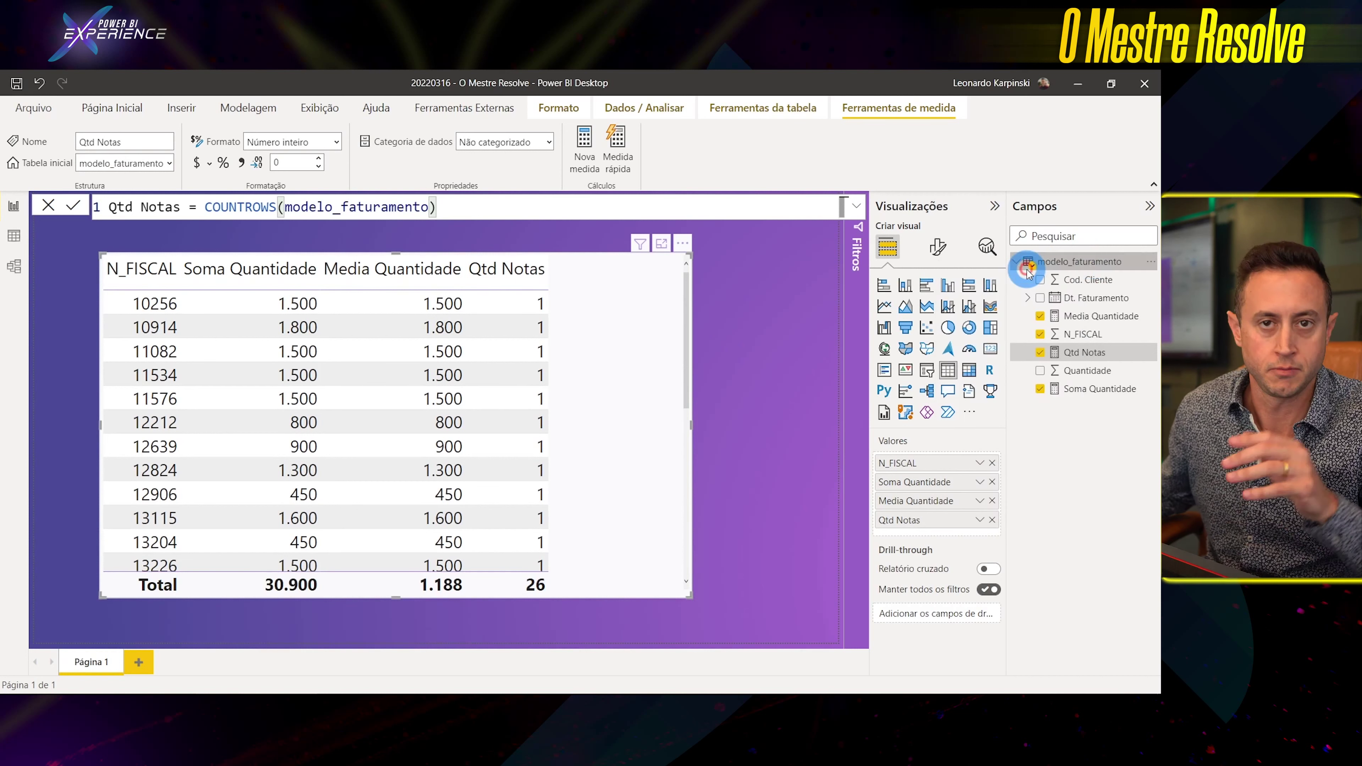
type("Media Quantidade v2")
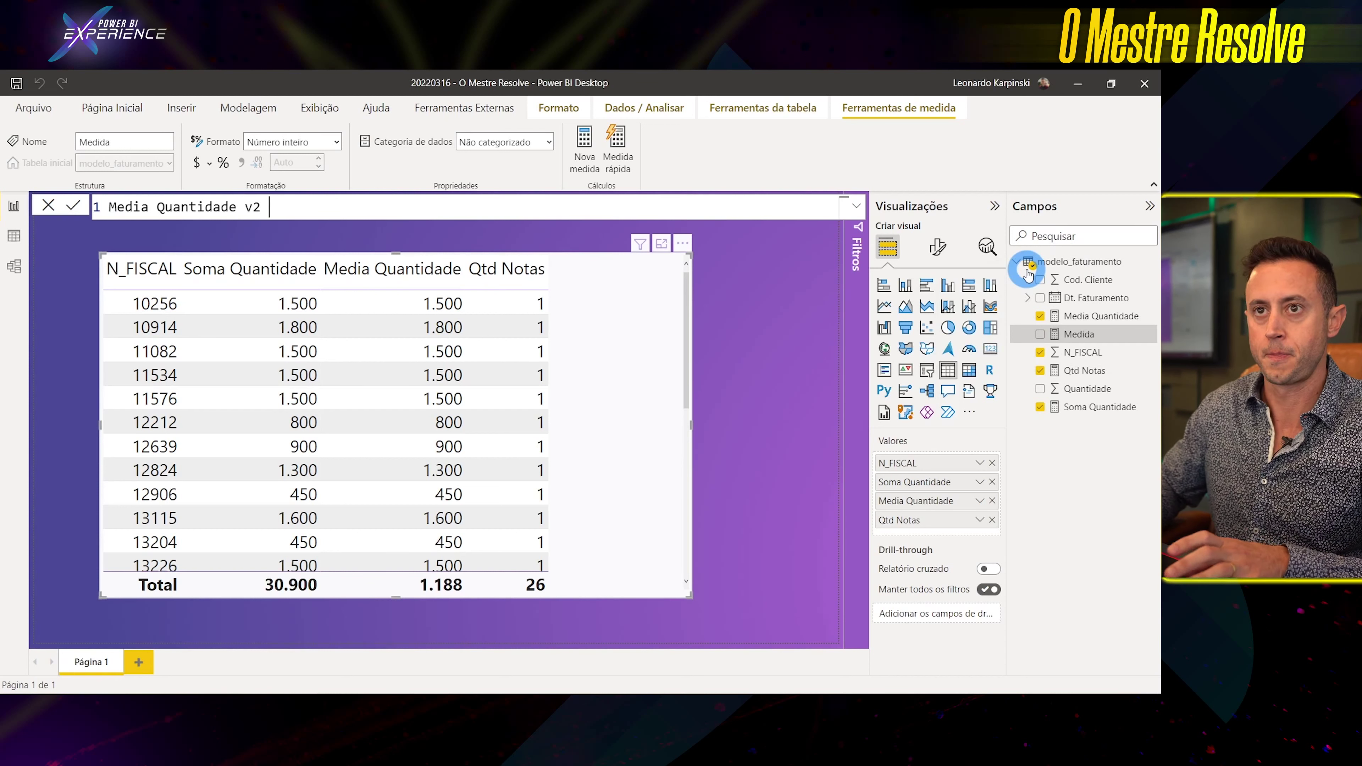
type(" DIVID")
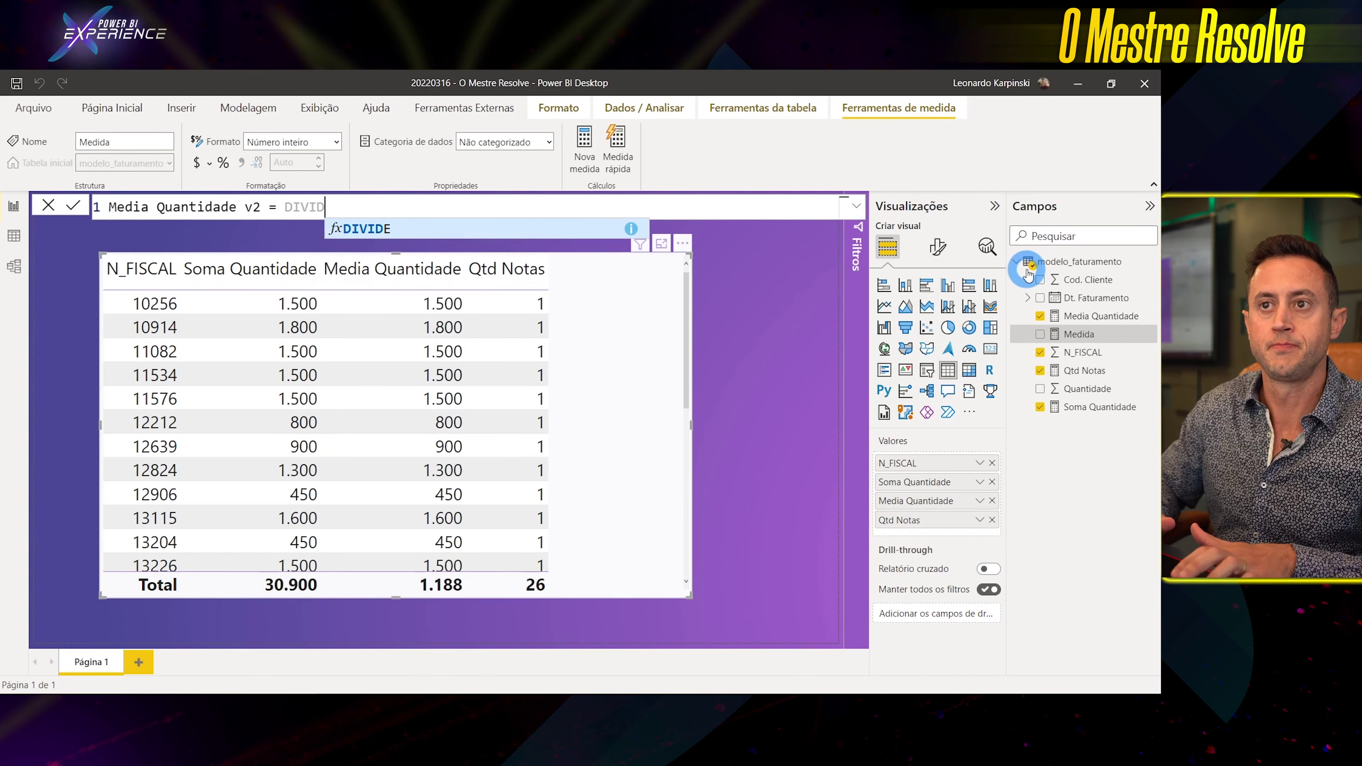
key("Tab")
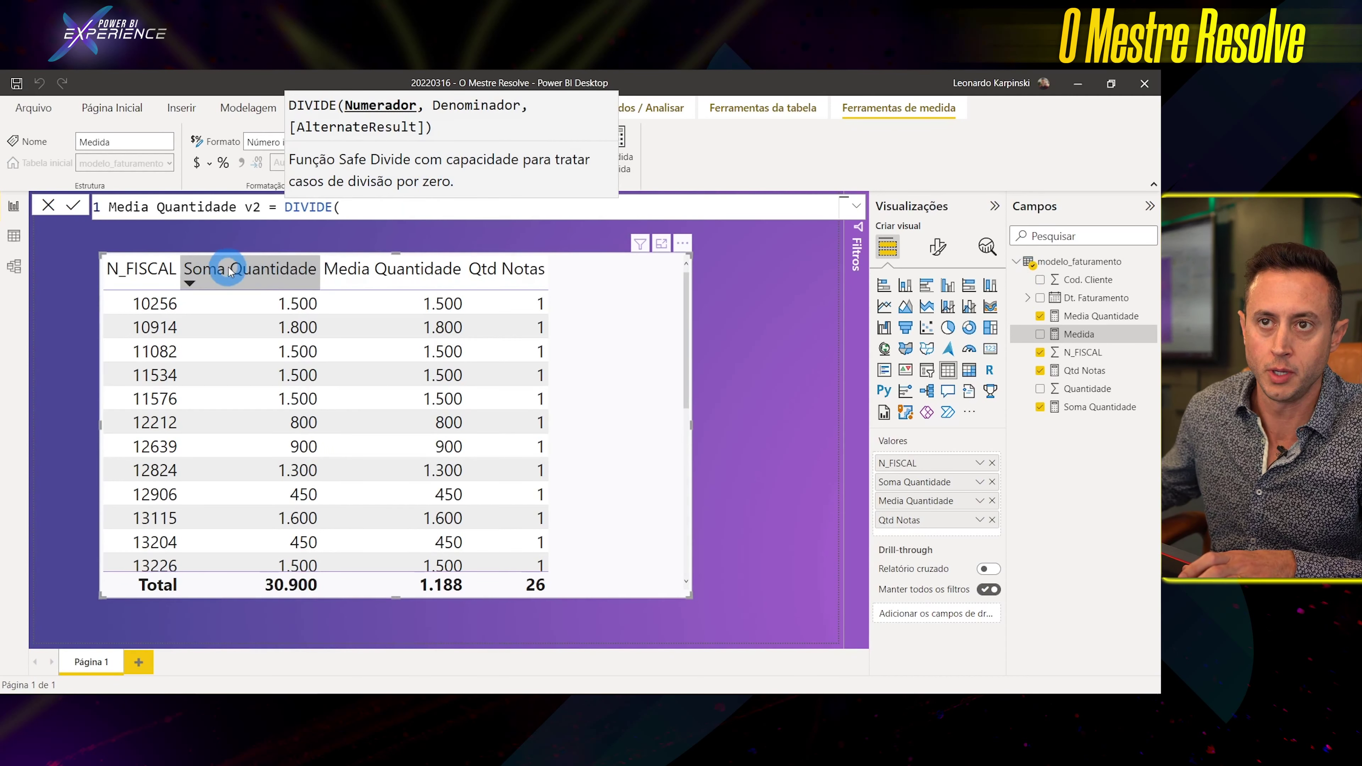
type("soma")
key("Tab")
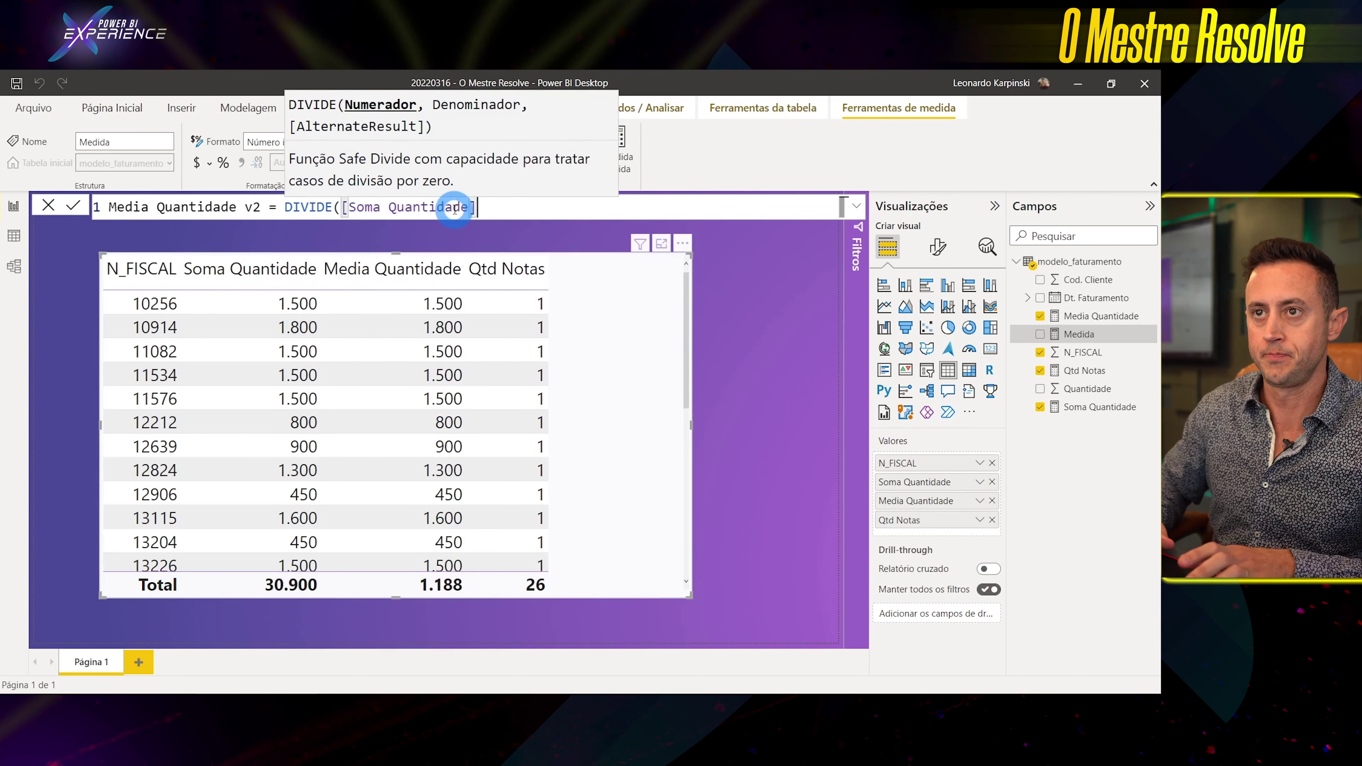
type(", ")
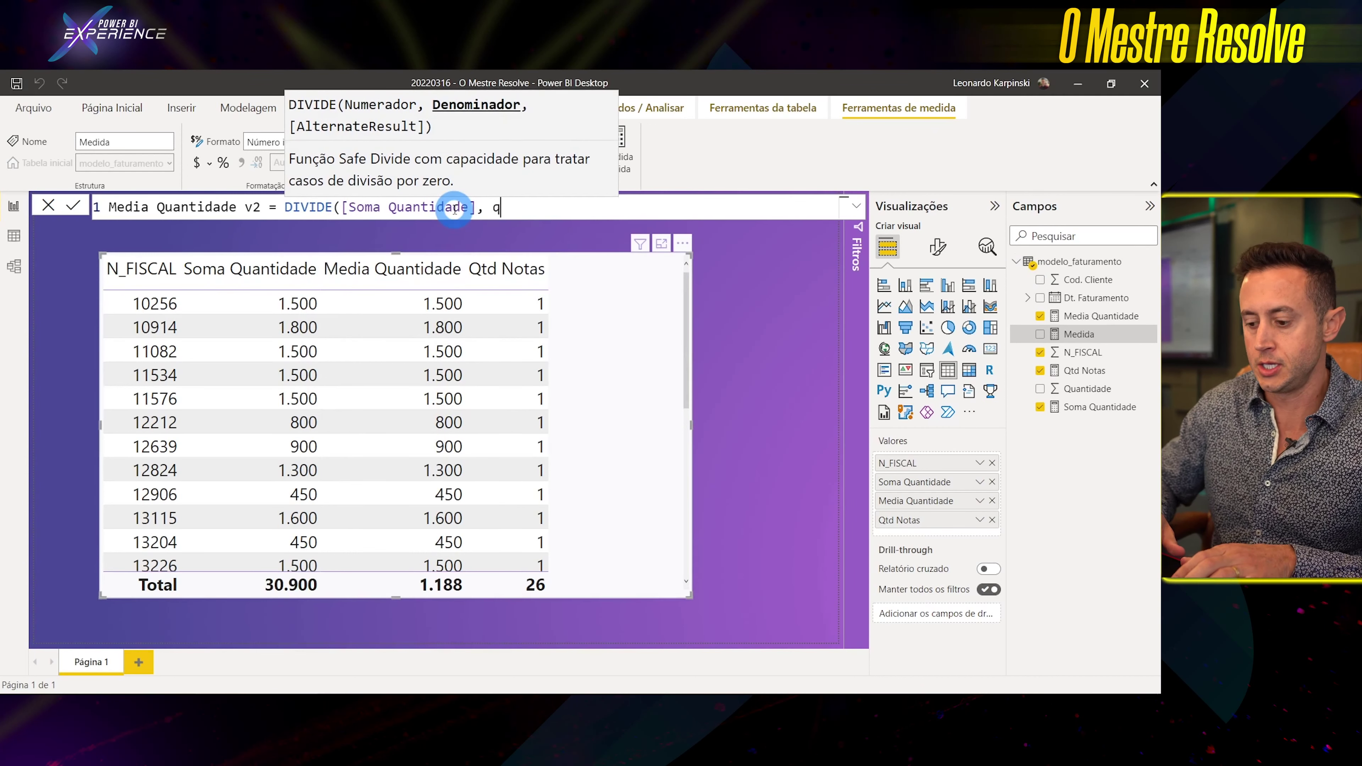
type("qtd")
key("Tab")
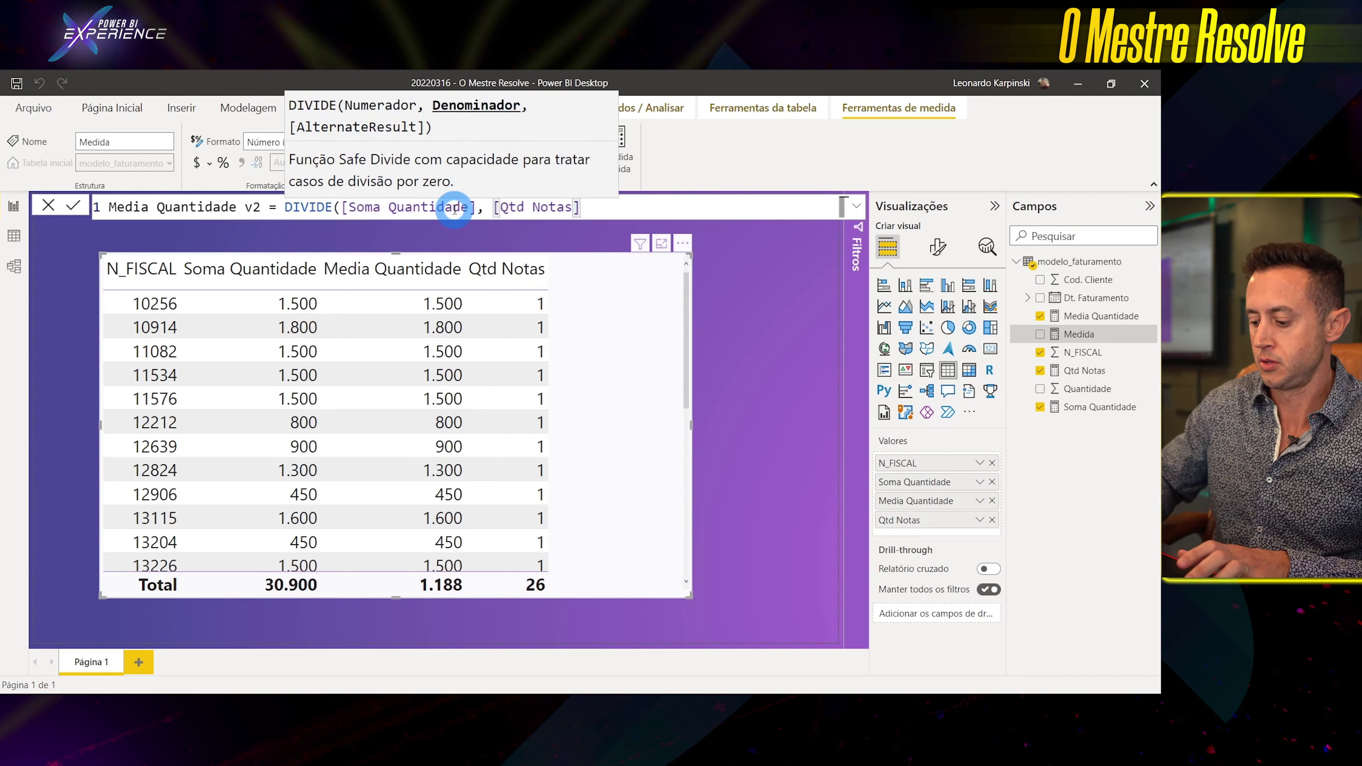
type(")")
key("Return")
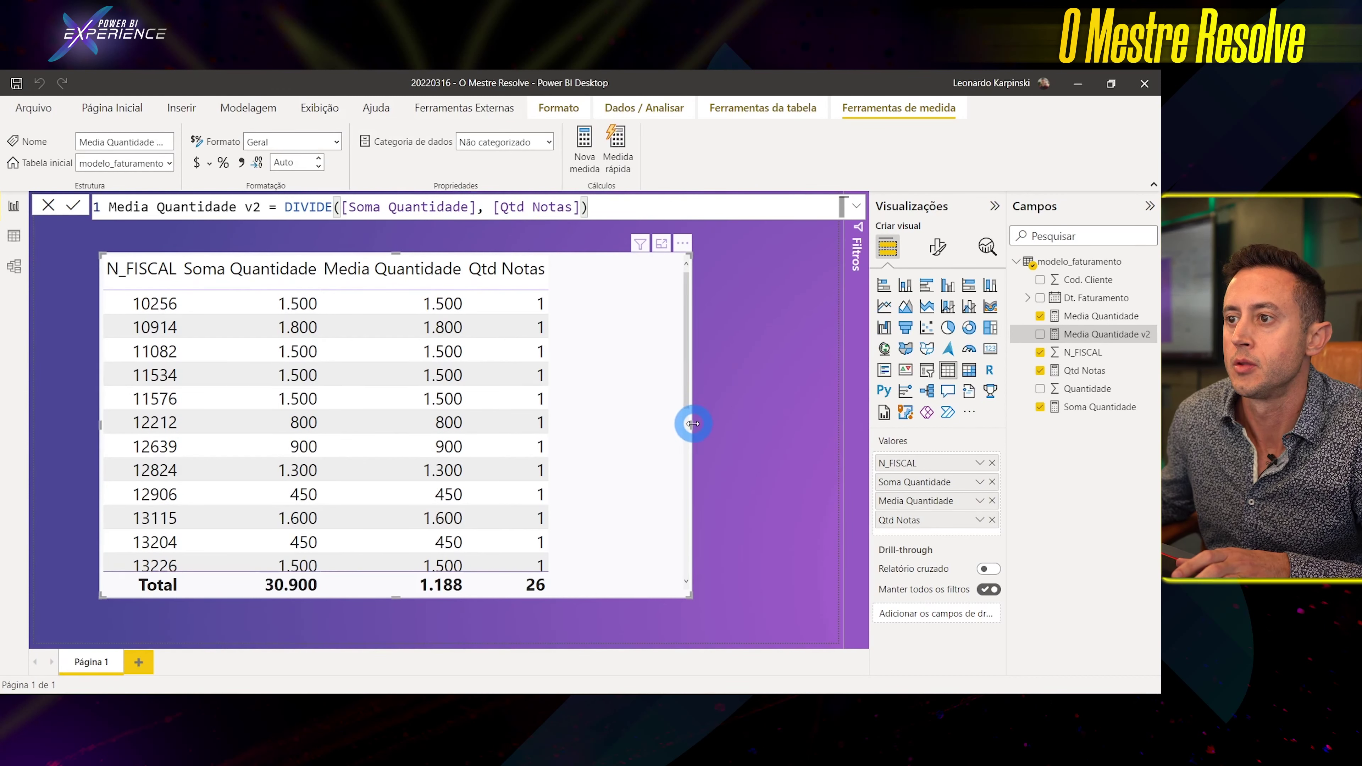
left_click_drag(692, 423, 768, 423)
left_click_drag(1101, 334, 669, 383)
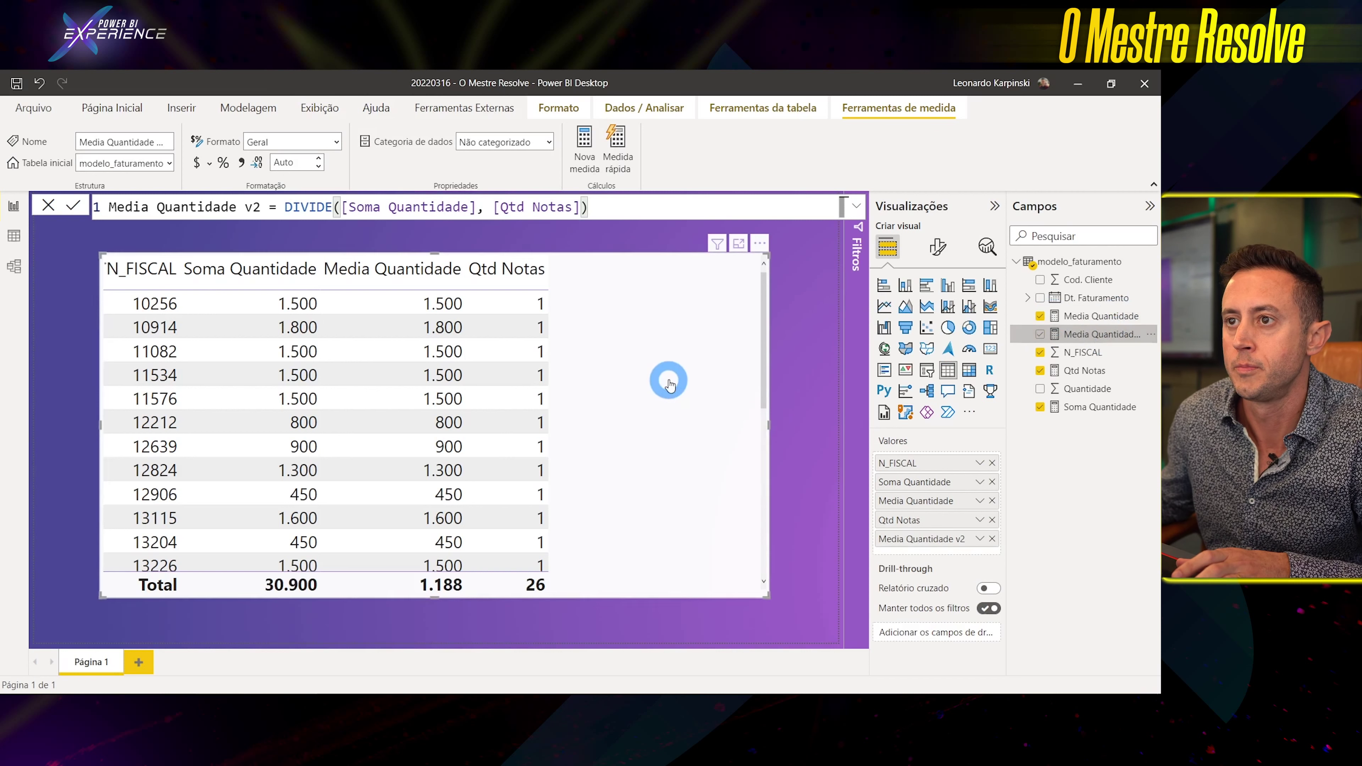
Format Media Quantidade v2 with 0 decimals and thousands separators, then remove N_FISCAL from the table.
left_click(283, 162)
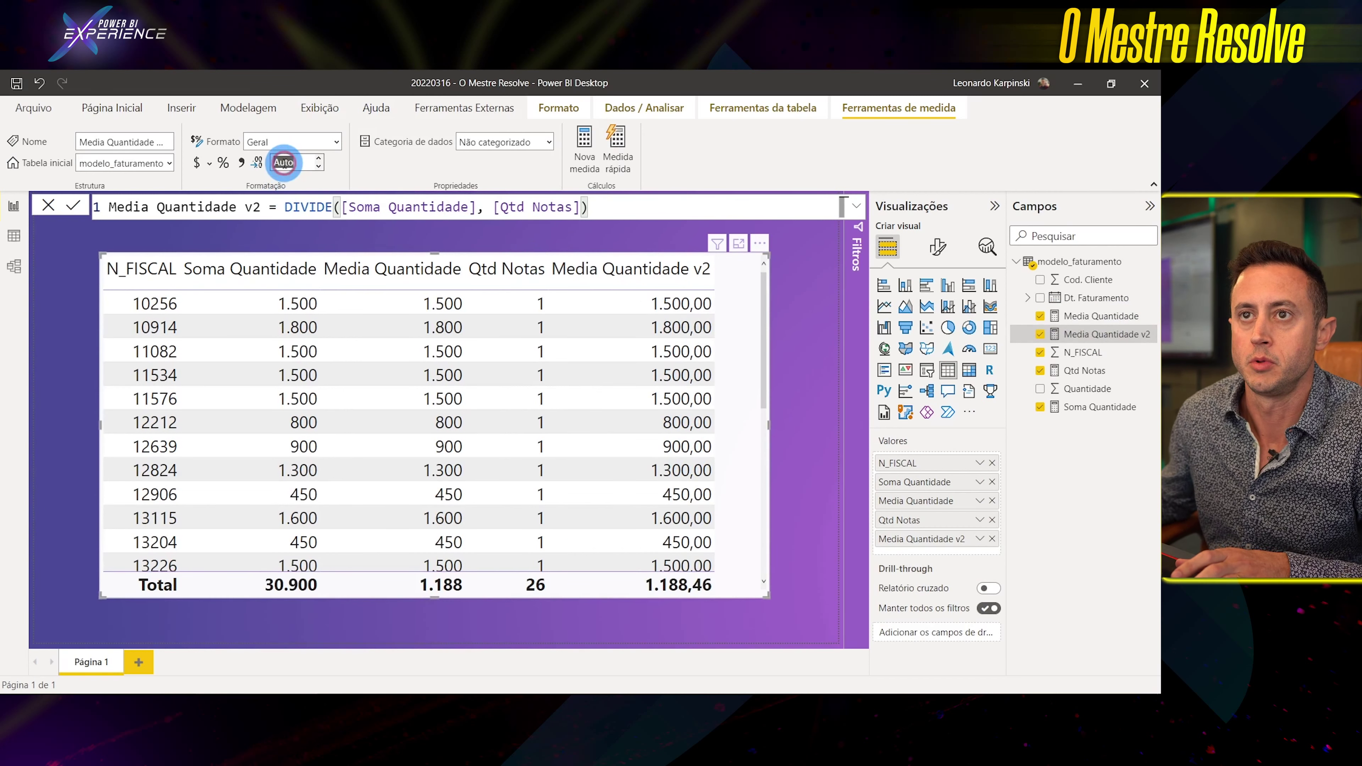
left_click(284, 162)
type("0")
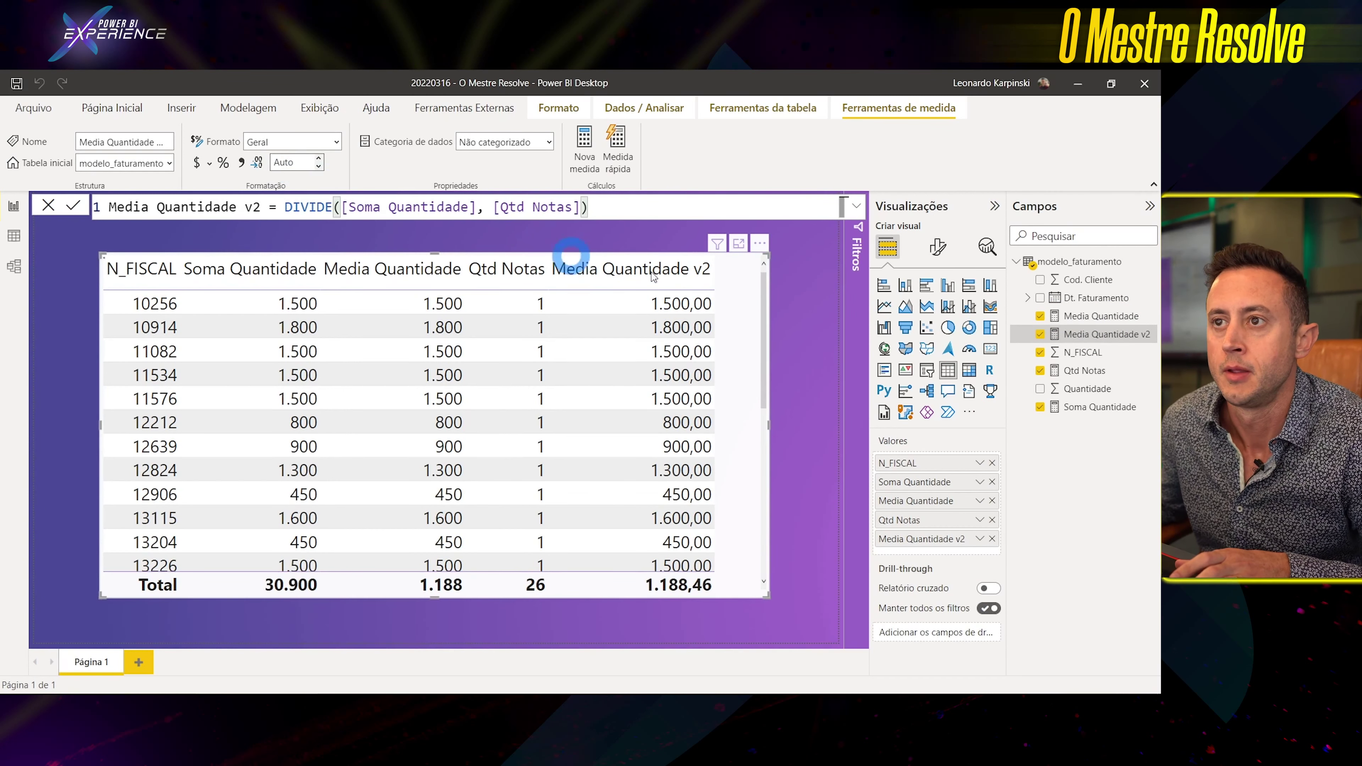
key("Return")
left_click(242, 163)
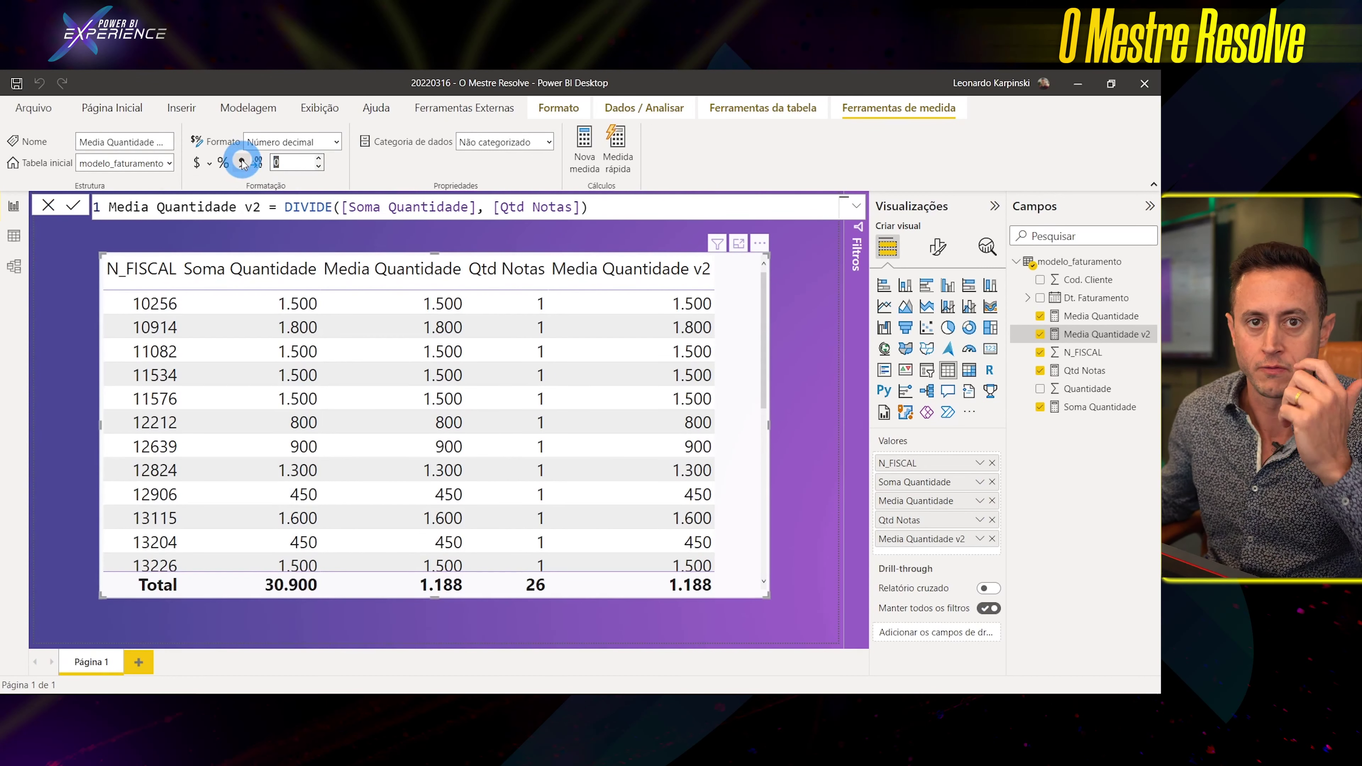
left_click(324, 245)
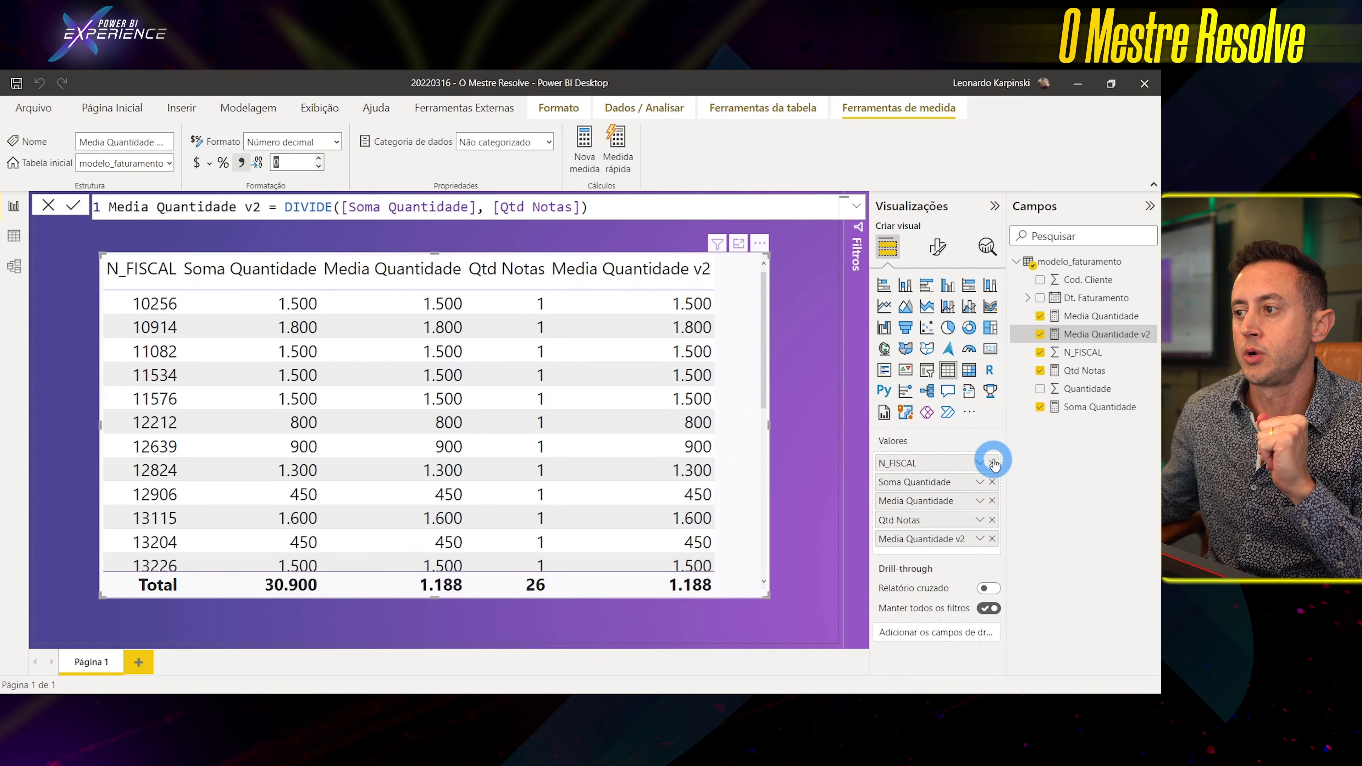
mouse_move(1085, 280)
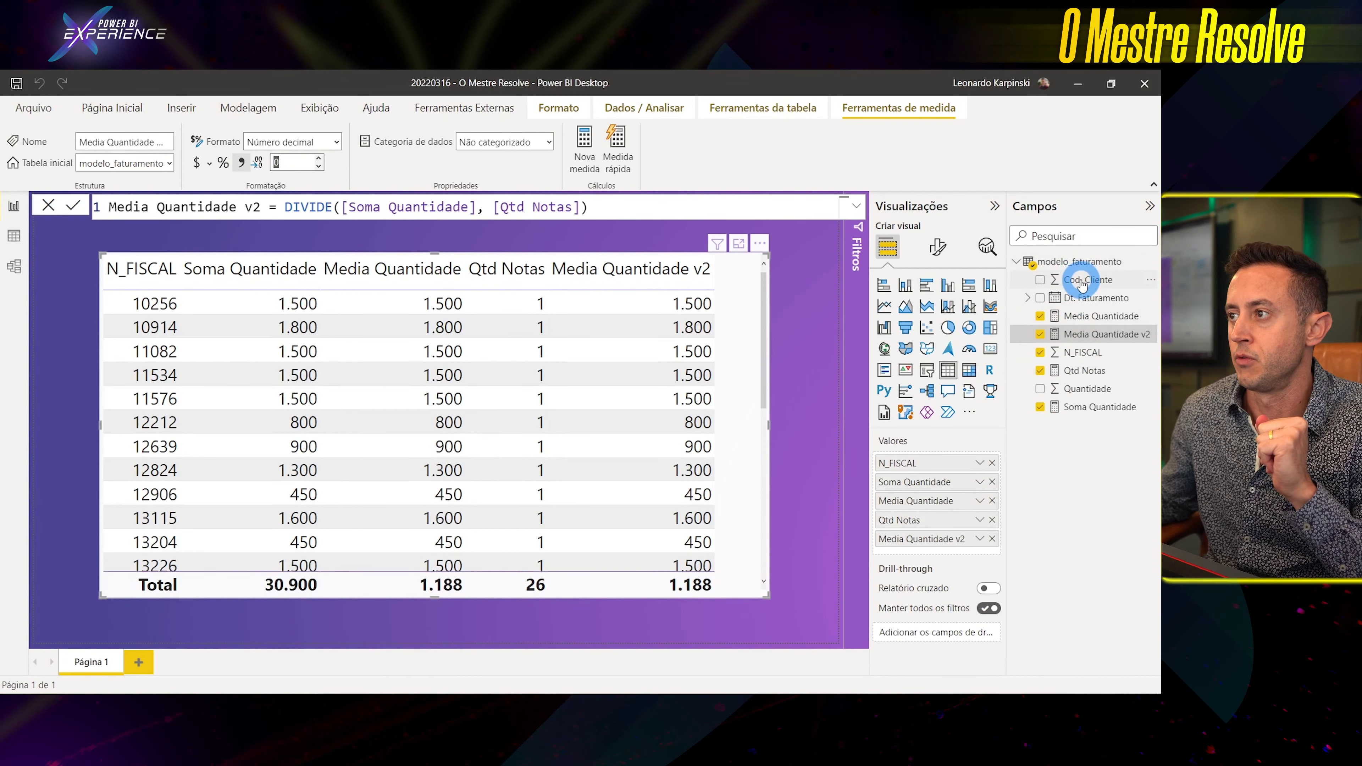
left_click(993, 463)
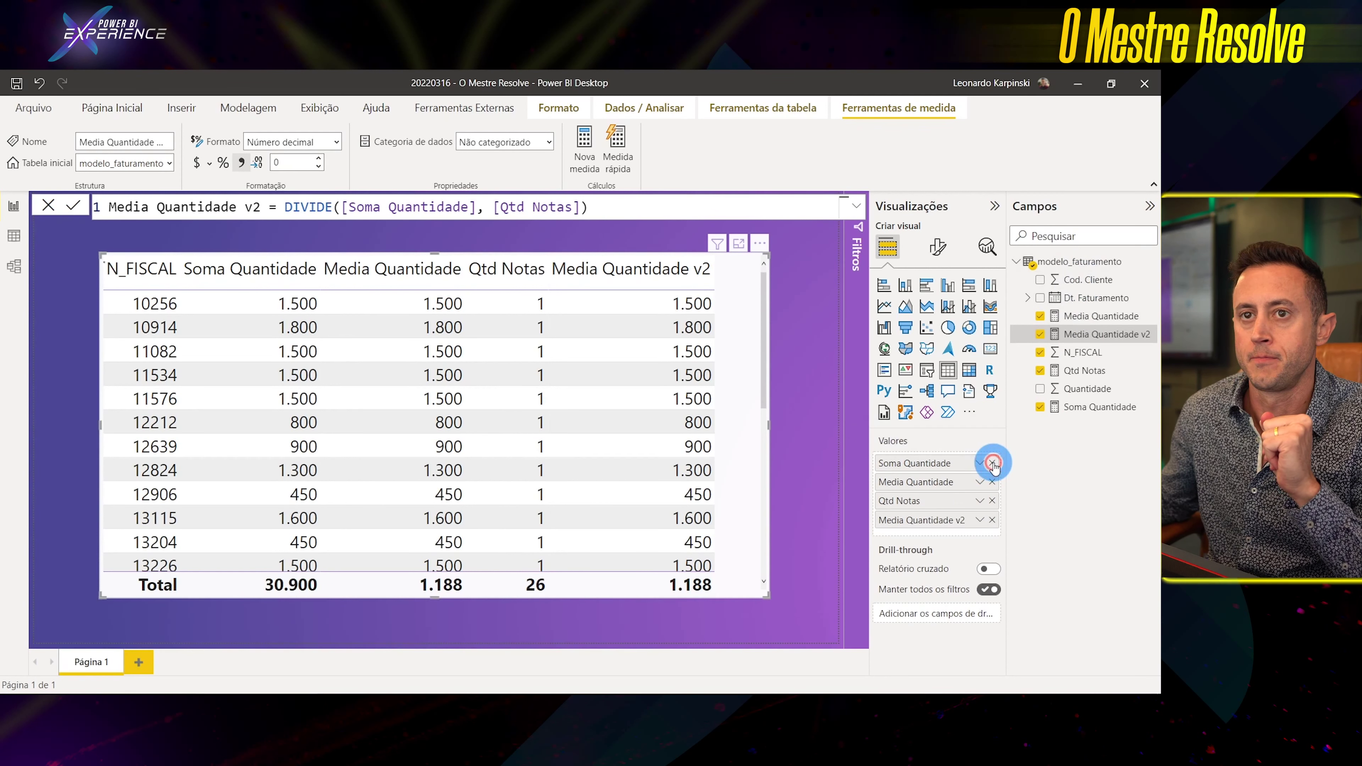
Add Cod. Cliente as the first table column, set to Não resumir.
left_click_drag(1028, 286, 925, 461)
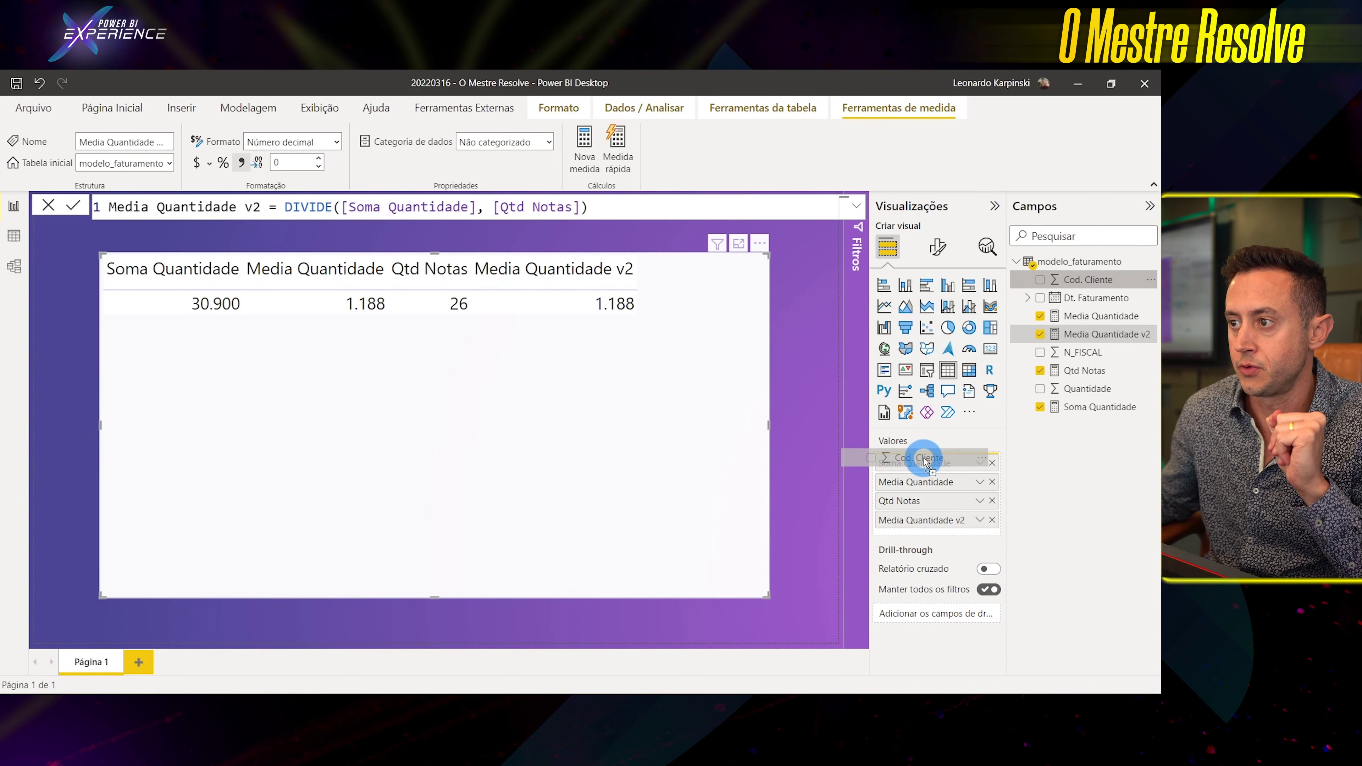
left_click_drag(924, 461, 924, 462)
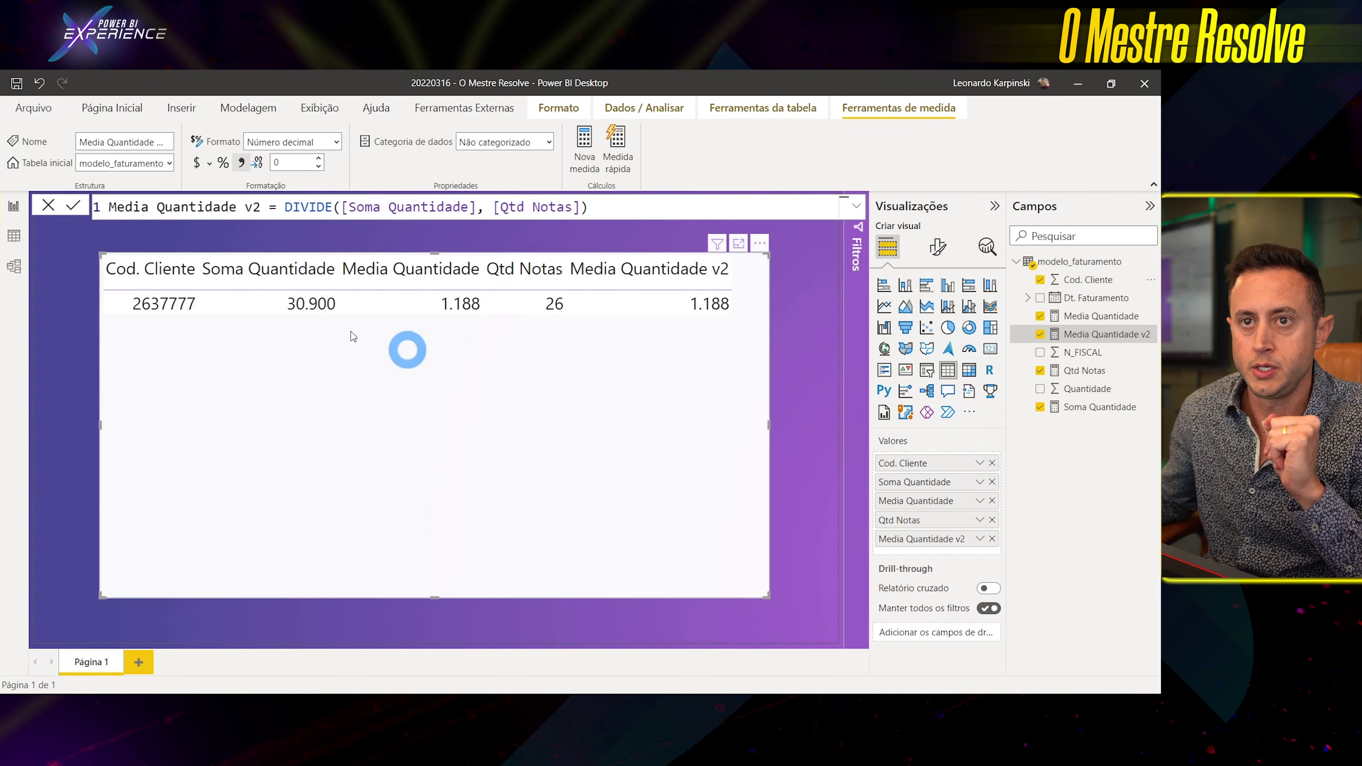
left_click(980, 462)
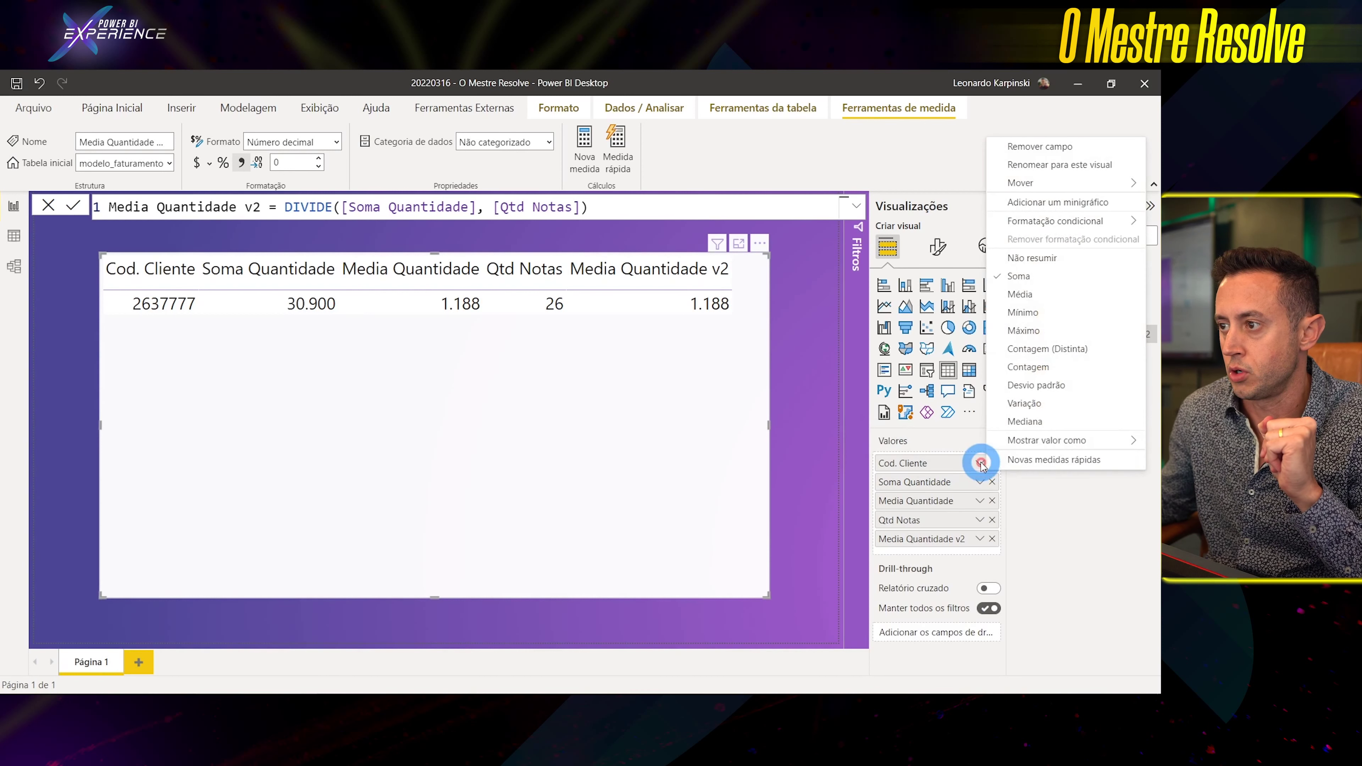
left_click(1031, 257)
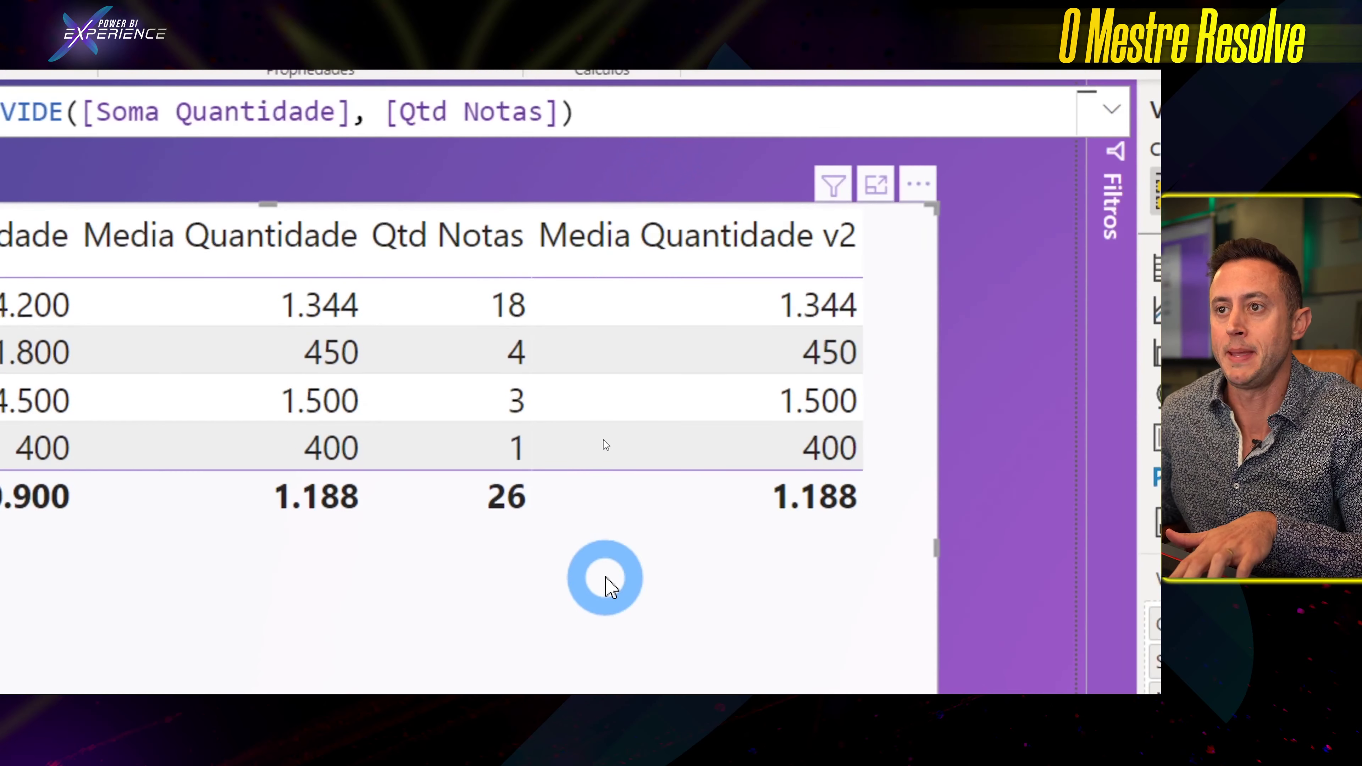
Adjust items on the report canvas and the visual's fields, then select modelo_faturamento.
mouse_move(488, 319)
left_mouse_down()
mouse_move(521, 317)
mouse_move(509, 362)
left_mouse_up()
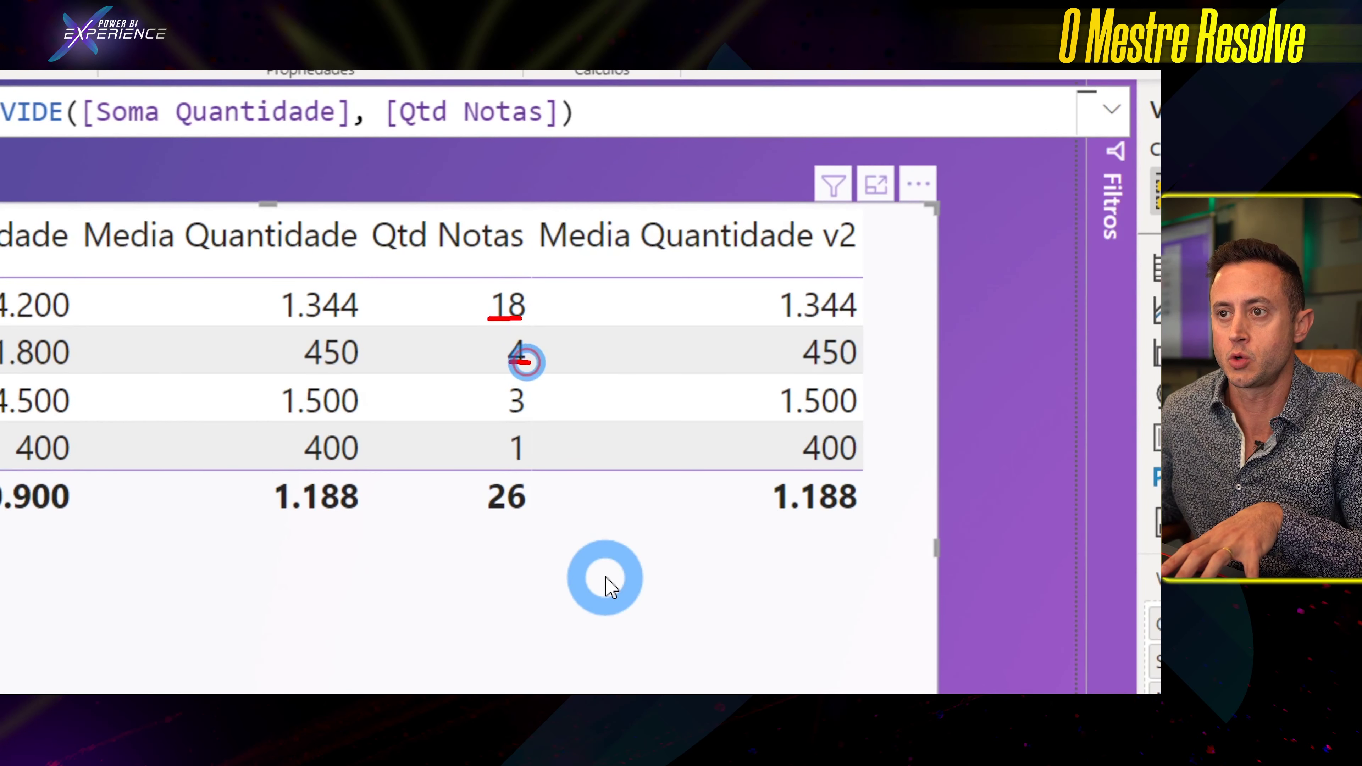
left_click_drag(509, 416, 533, 415)
left_click_drag(509, 458, 523, 457)
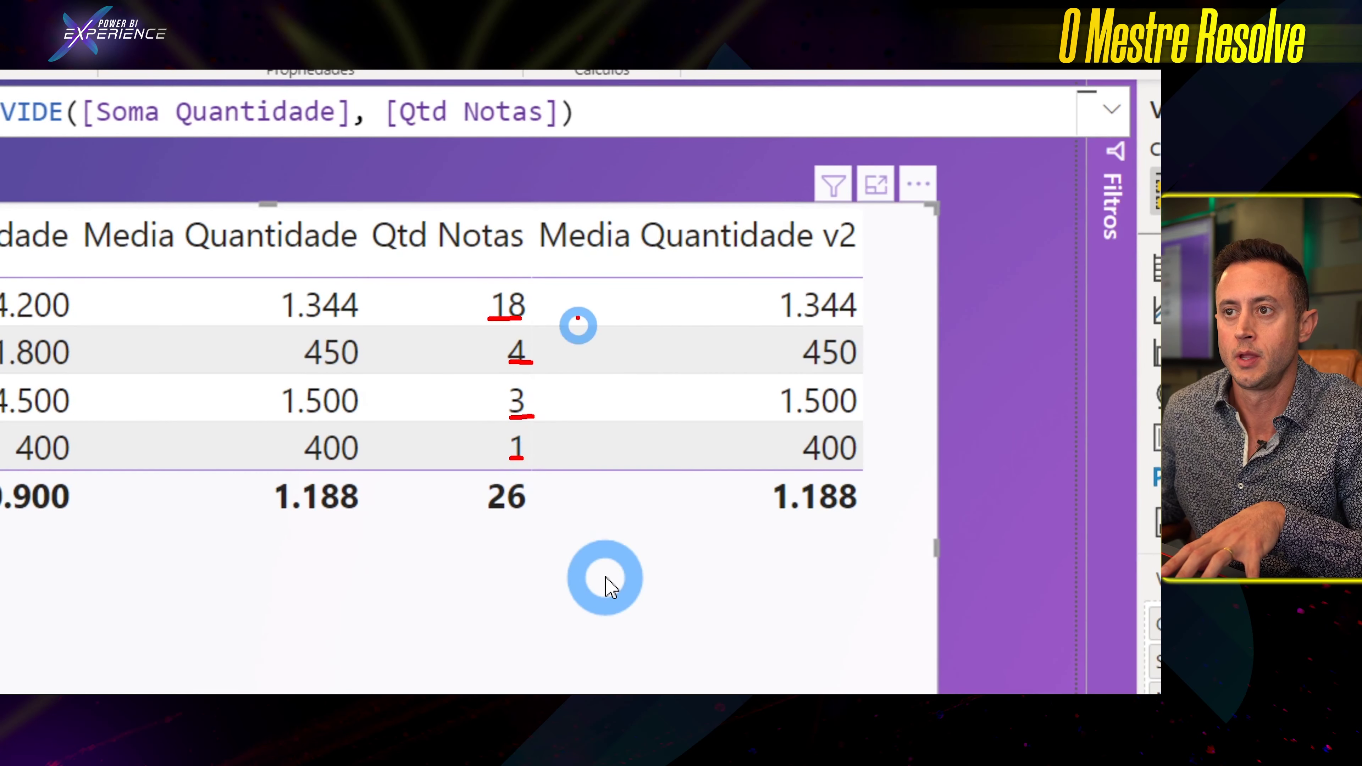
mouse_move(553, 299)
left_mouse_down()
mouse_move(573, 320)
mouse_move(563, 462)
left_mouse_up()
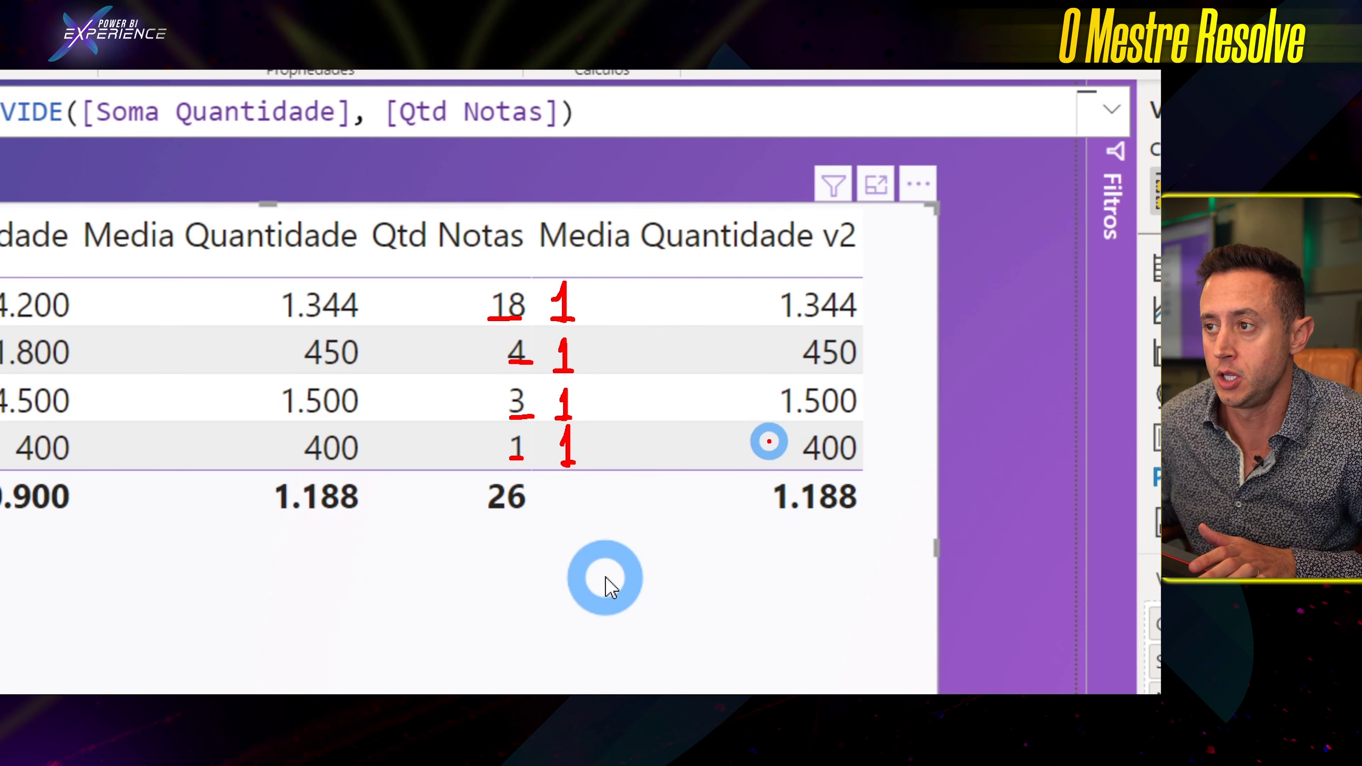
left_click_drag(742, 468, 877, 526)
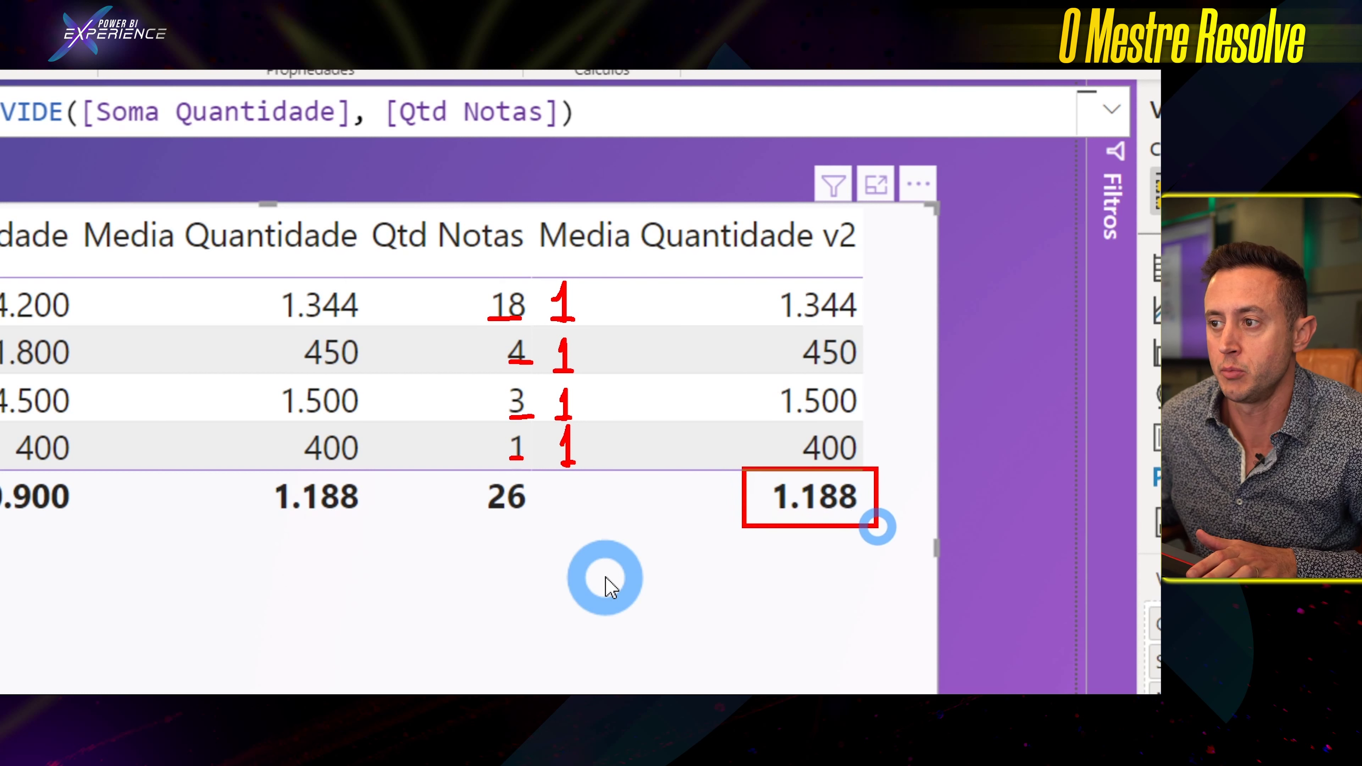
mouse_move(737, 271)
left_mouse_down()
mouse_move(877, 443)
mouse_move(880, 465)
left_mouse_up()
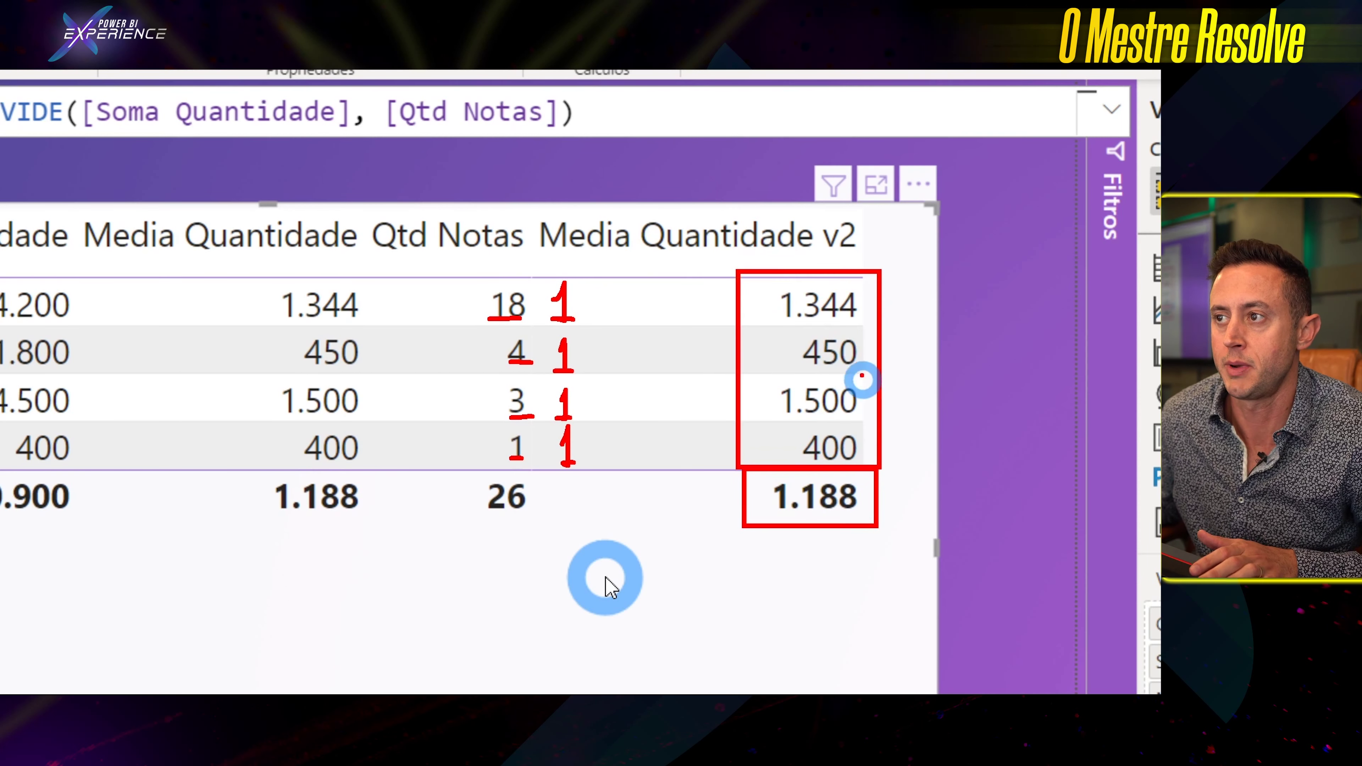
left_click(858, 351)
left_click(853, 400)
left_click(854, 440)
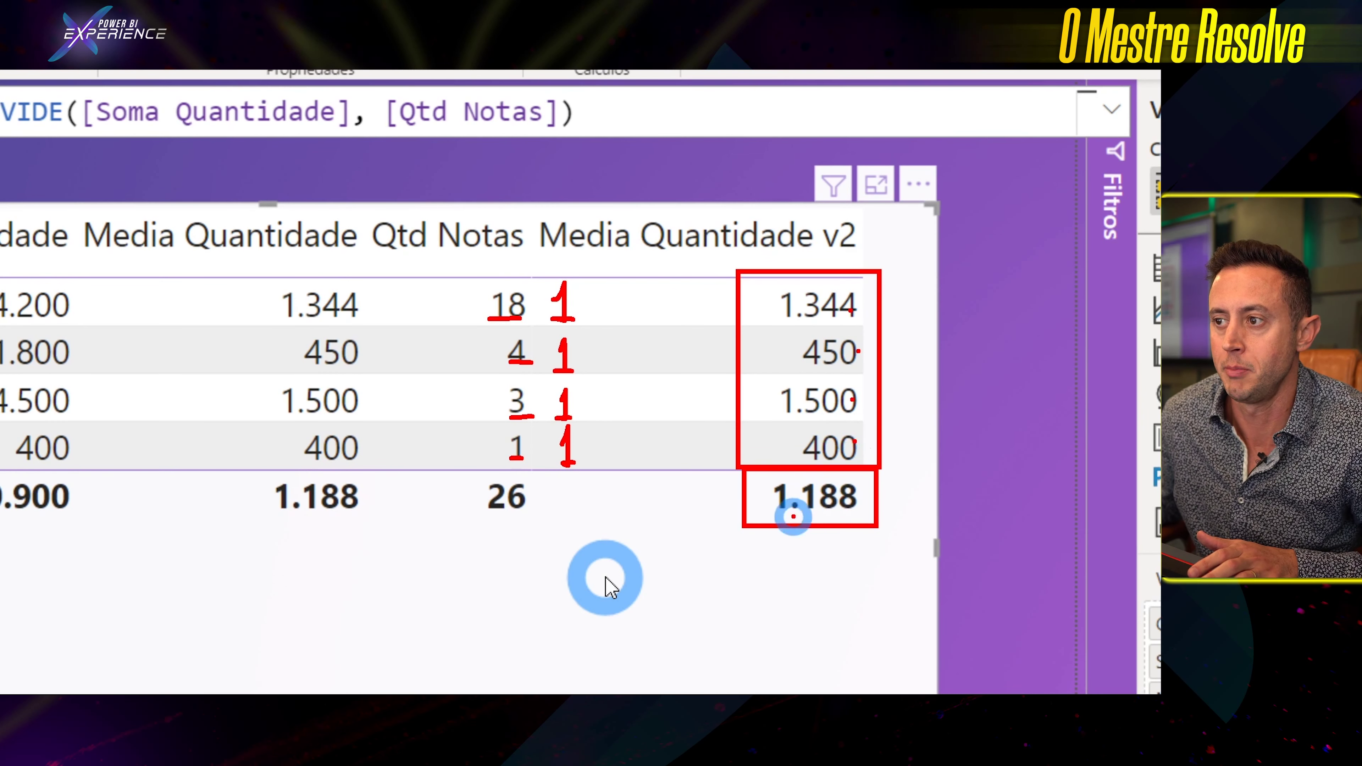
key("Escape")
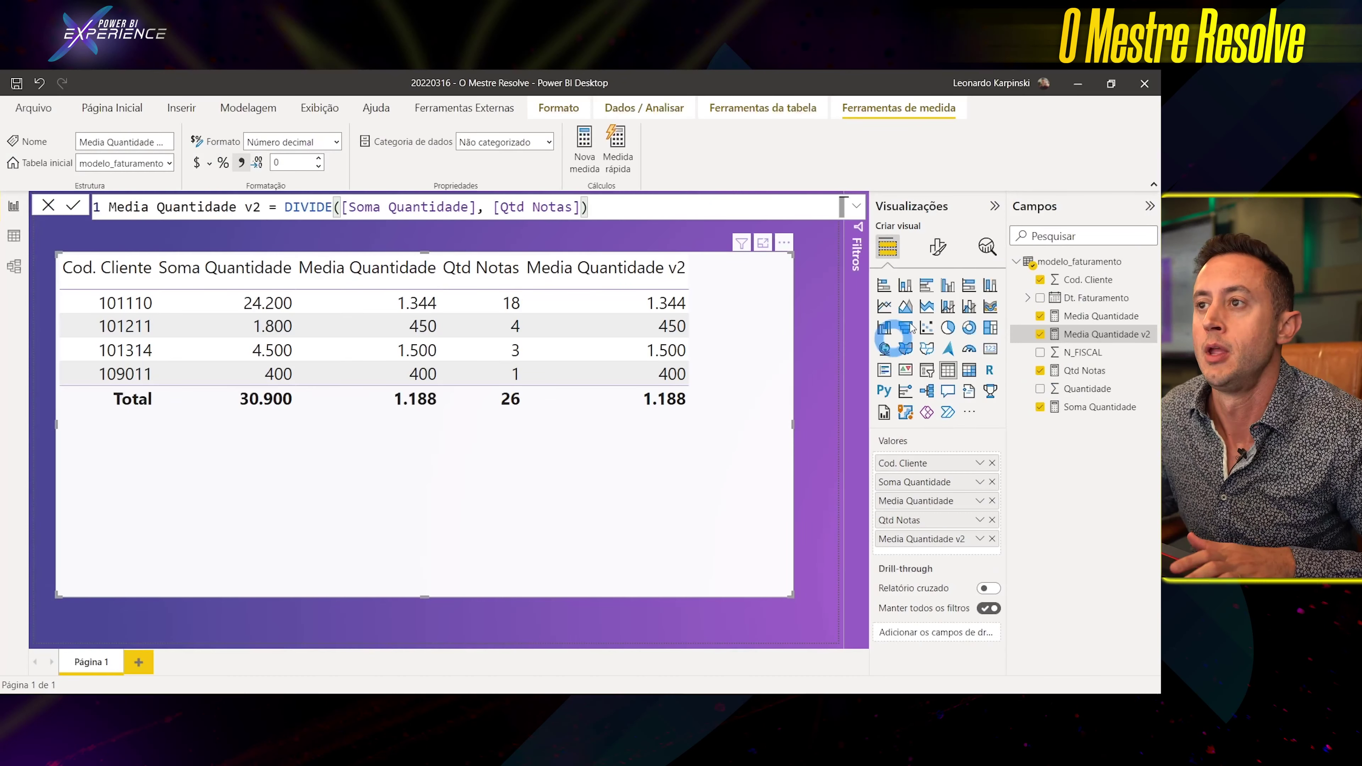
left_click(1061, 262)
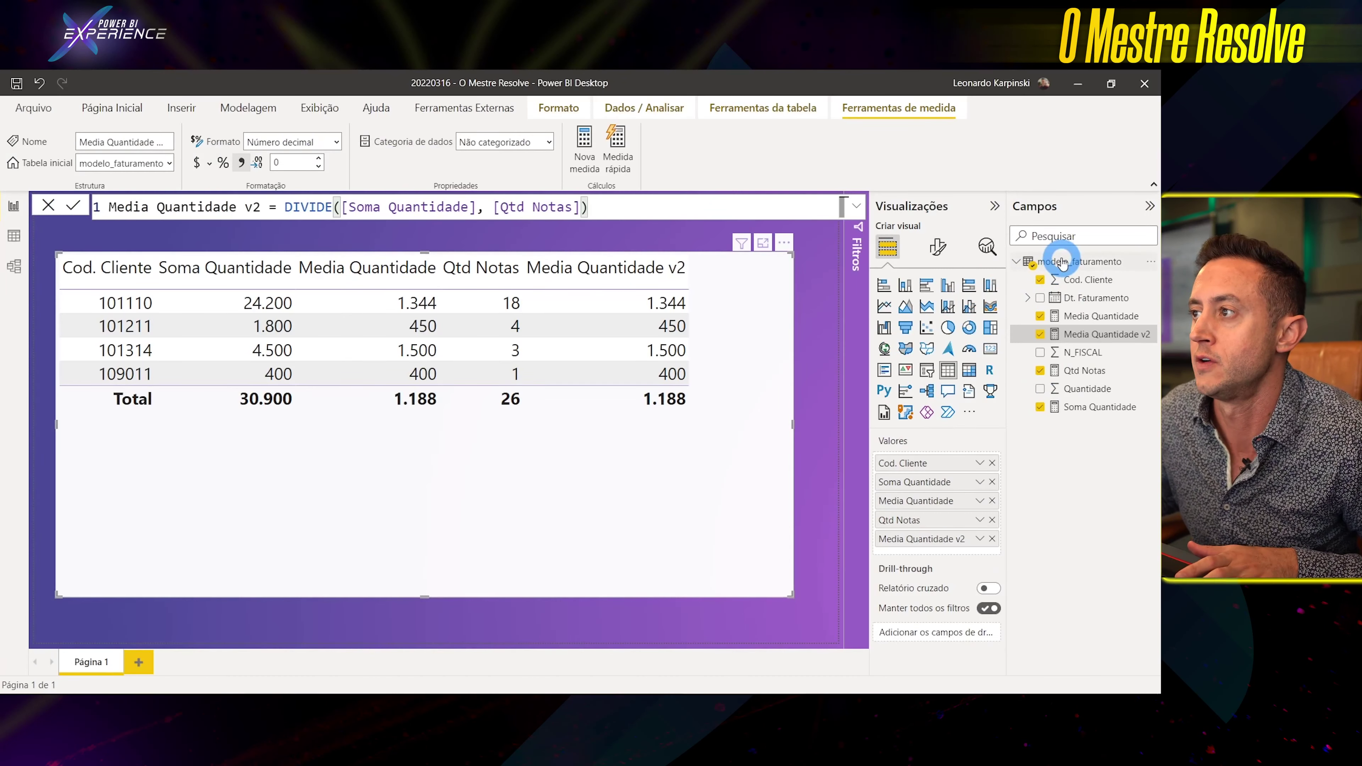
Start a new measure Ticket Medio por Cliente using the AVERAGEX function.
right_click(1061, 261)
left_click(975, 273)
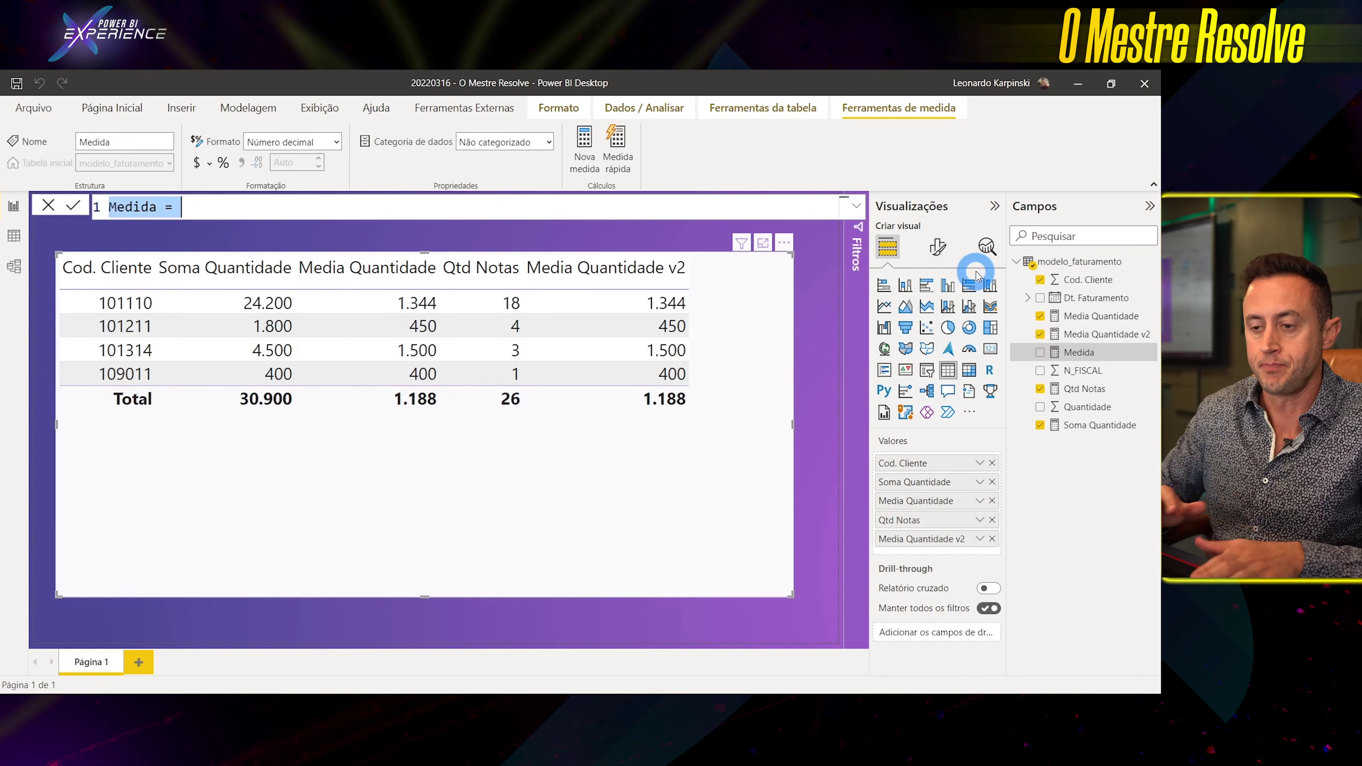
type("Ticket")
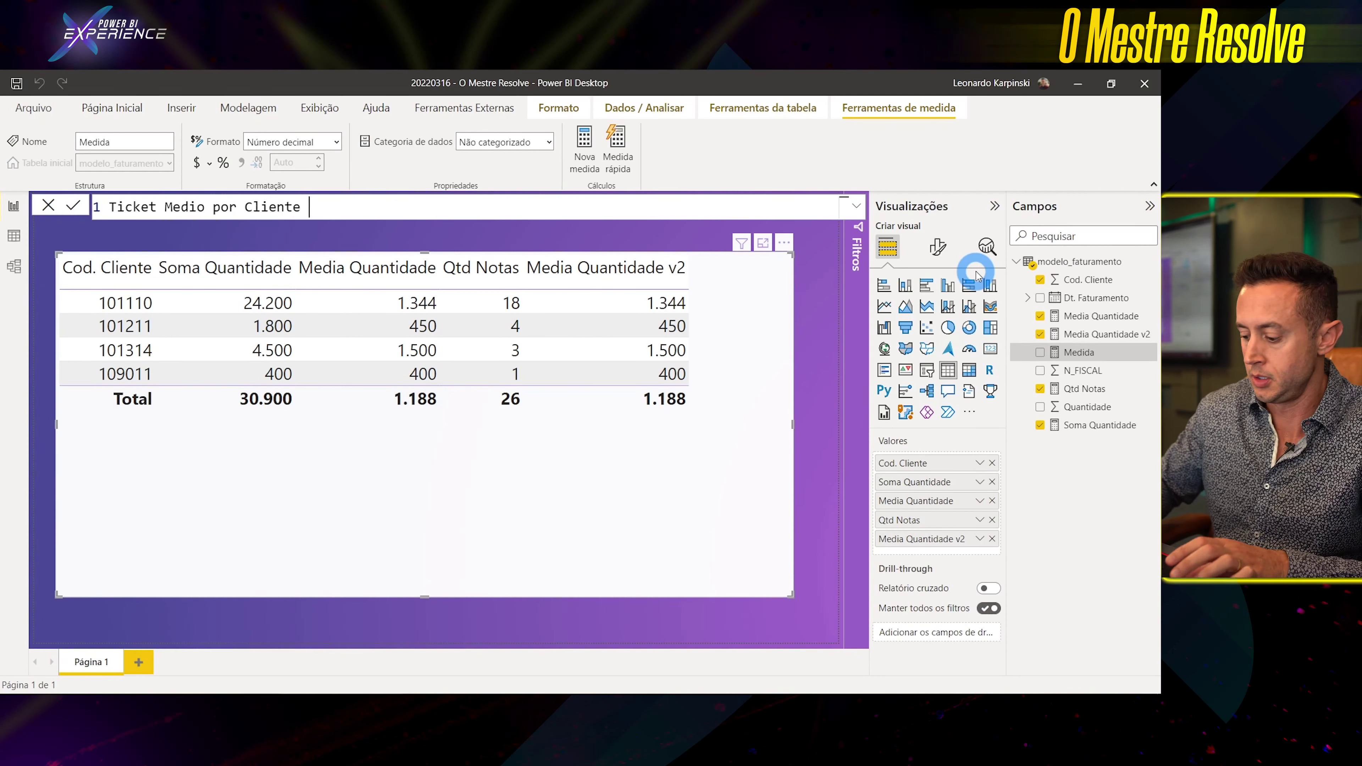
type("=")
key("shift+Return")
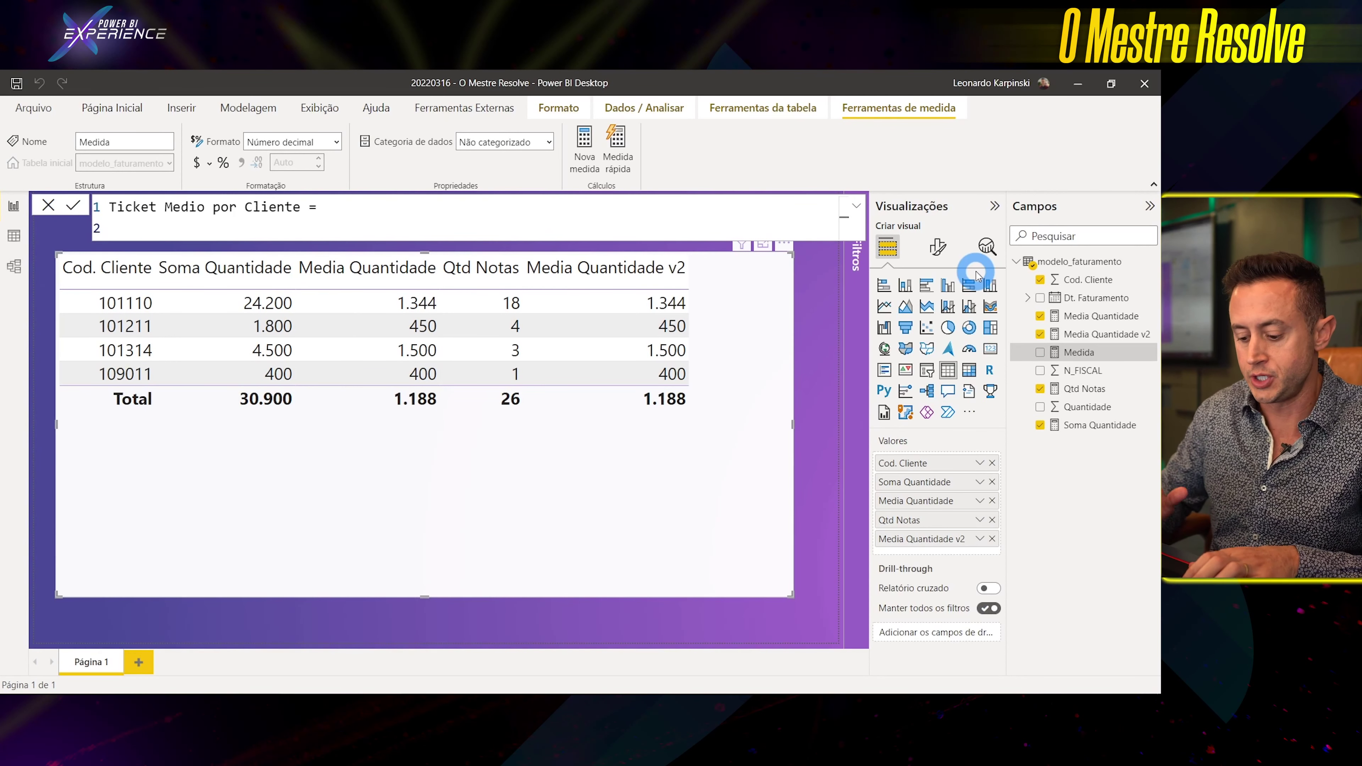
type("VER")
key("Down")
key("Down")
key("Down")
key("Down")
key("Down")
key("Tab")
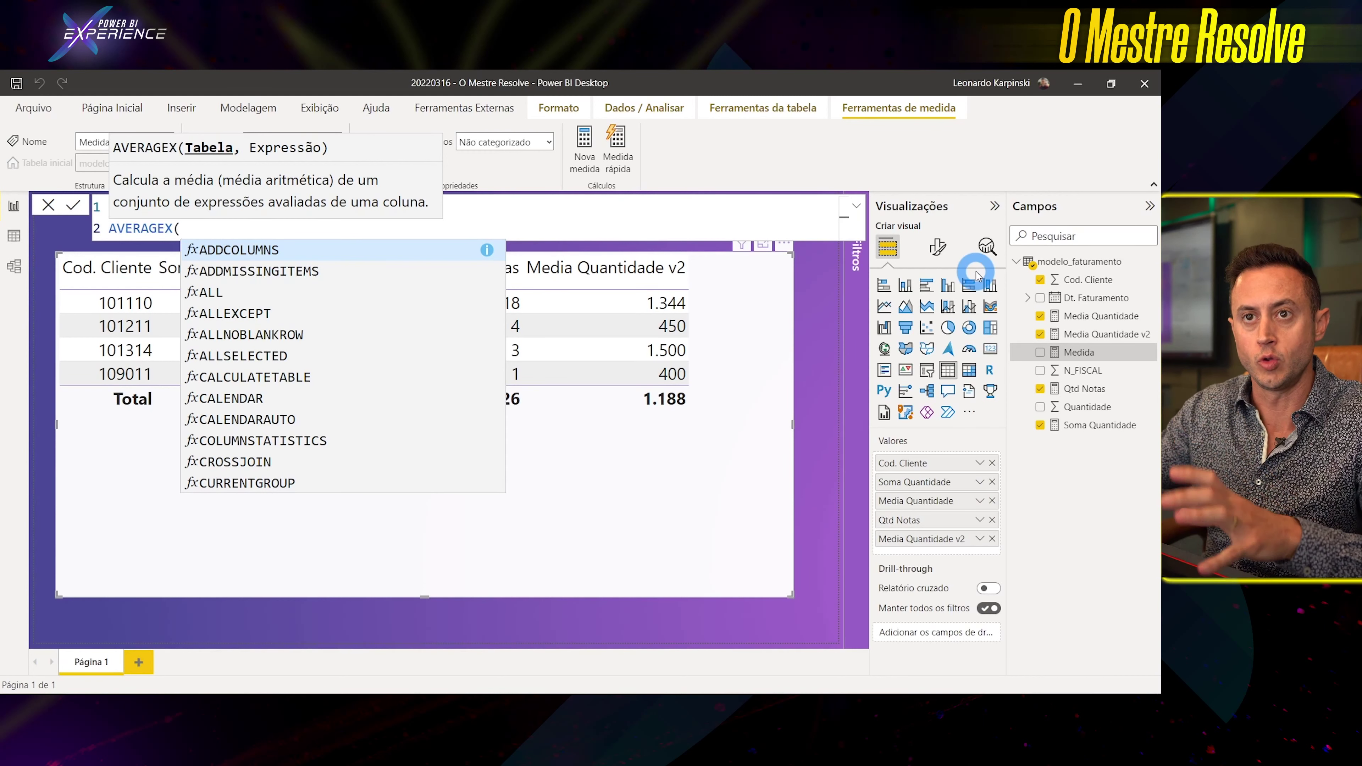
Complete AVERAGEX with VALUES(modelo_faturamento[Cod. Cliente]) and [Media Quantidade v2], and commit it.
key("shift+Return")
type("VALUES")
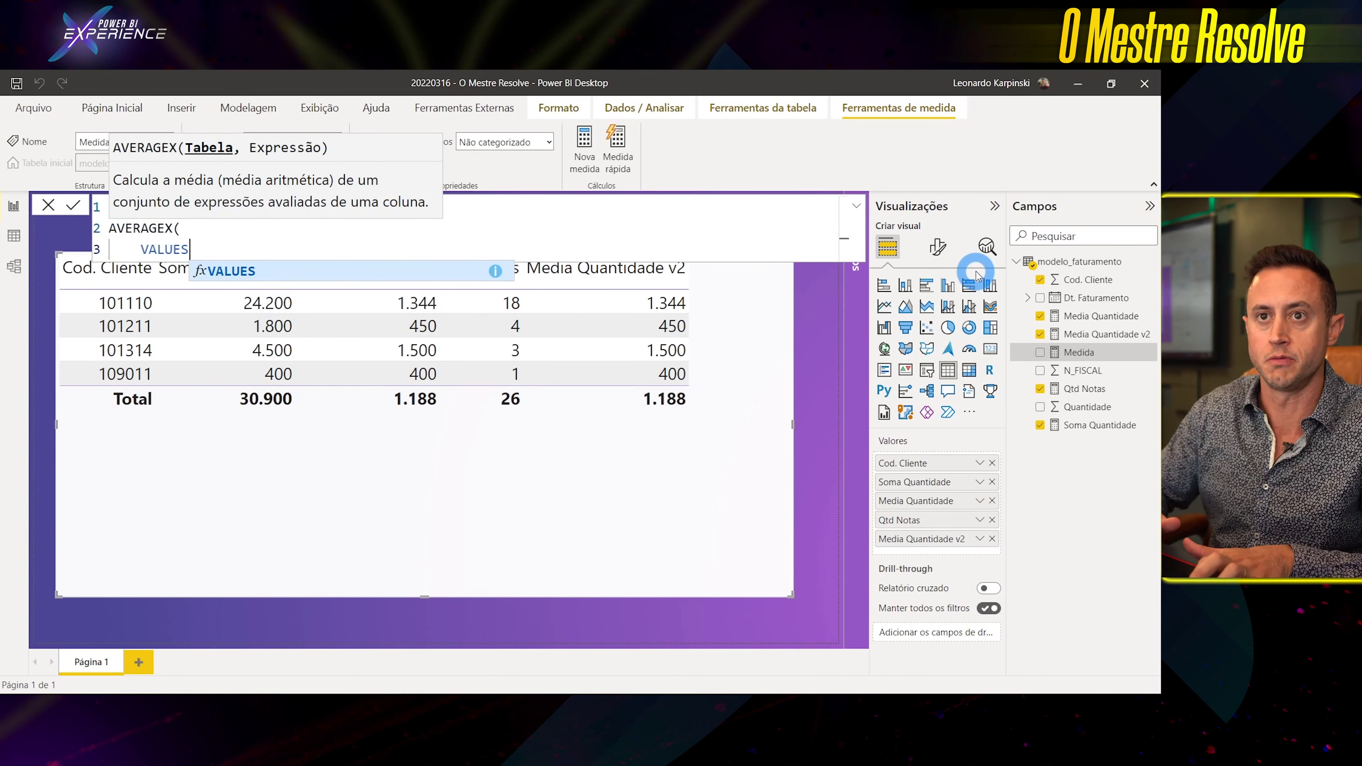
key("Tab")
key("Down")
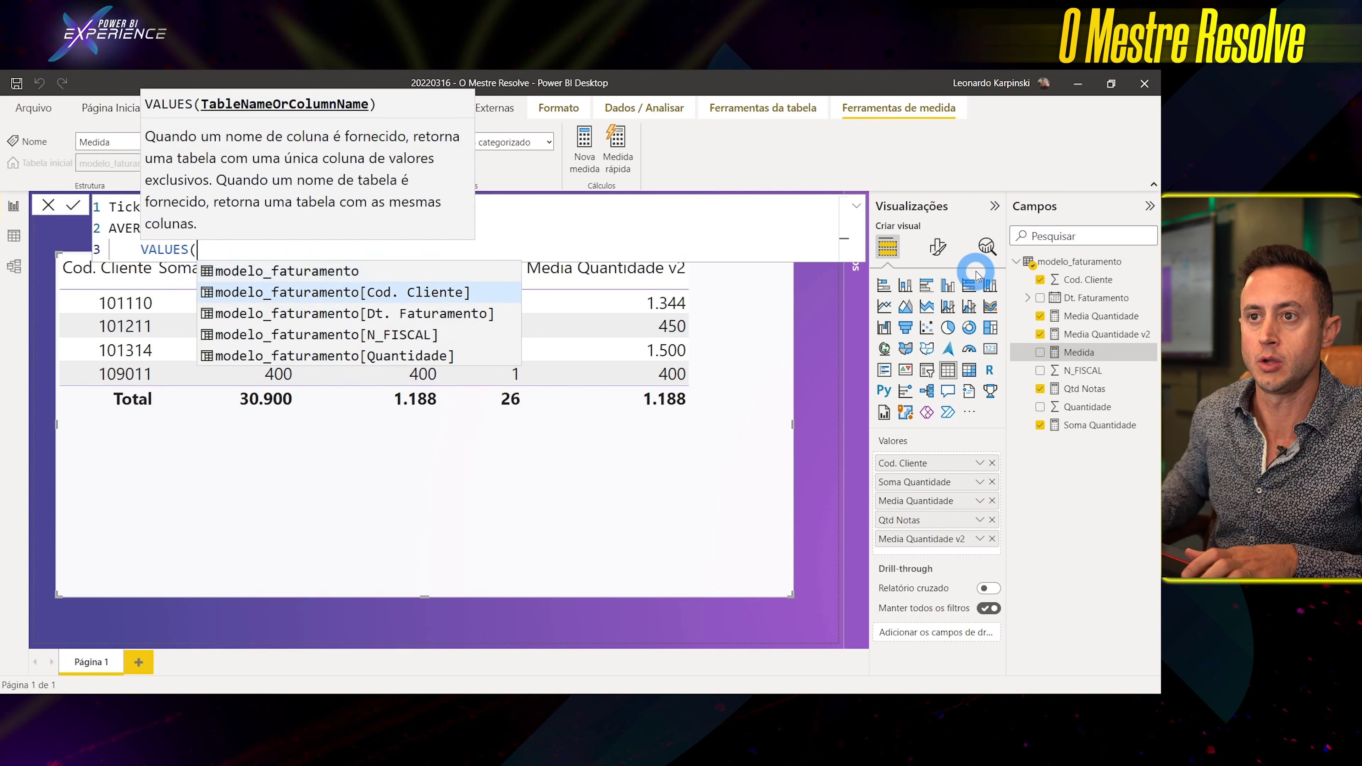
key("Tab")
type(")")
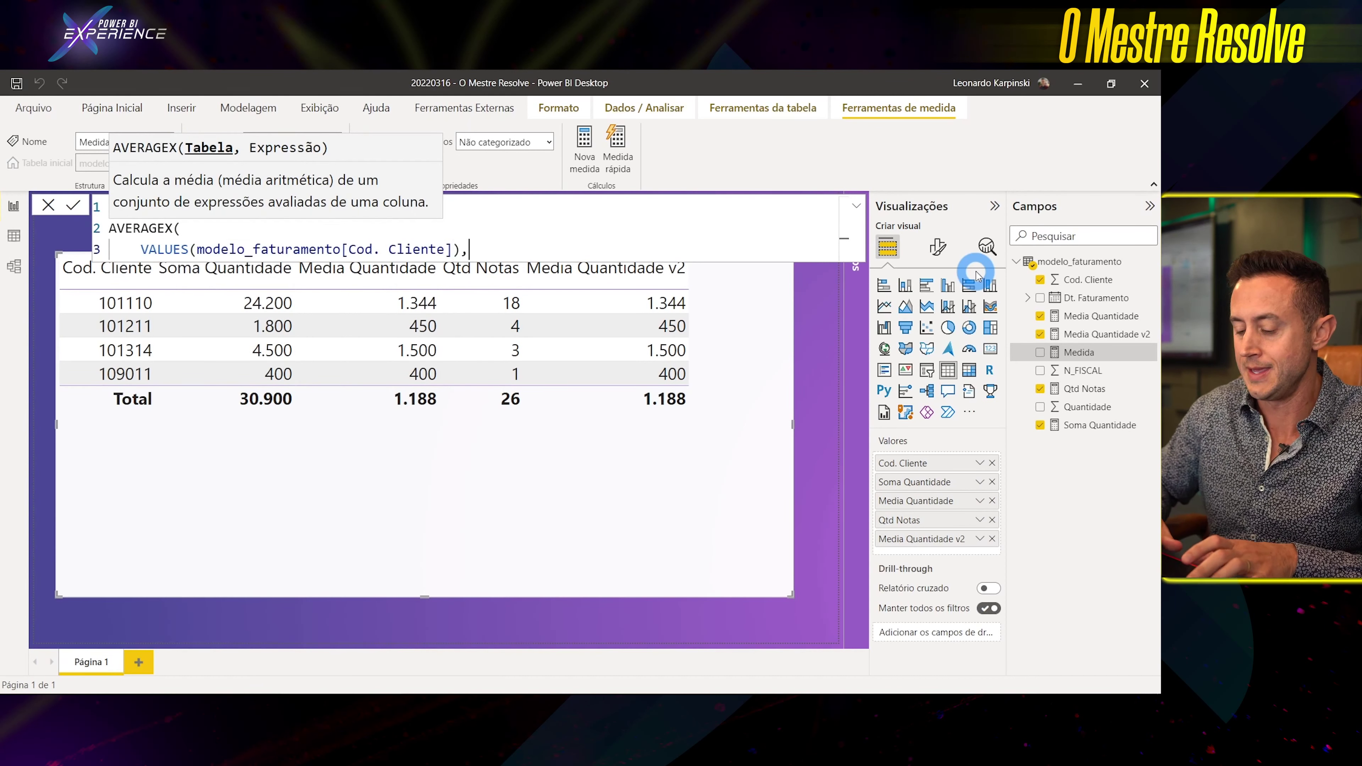
key("shift+Return")
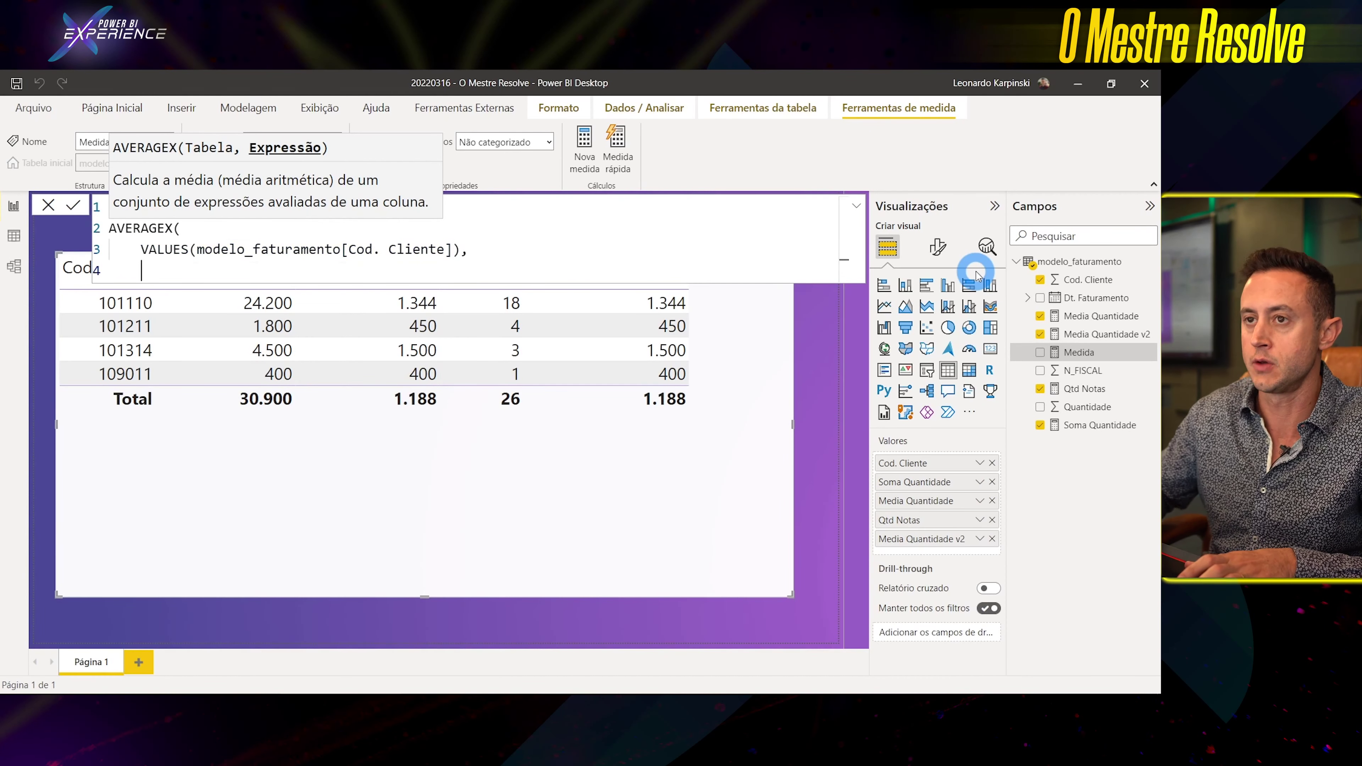
type("[")
key("Down")
key("Tab")
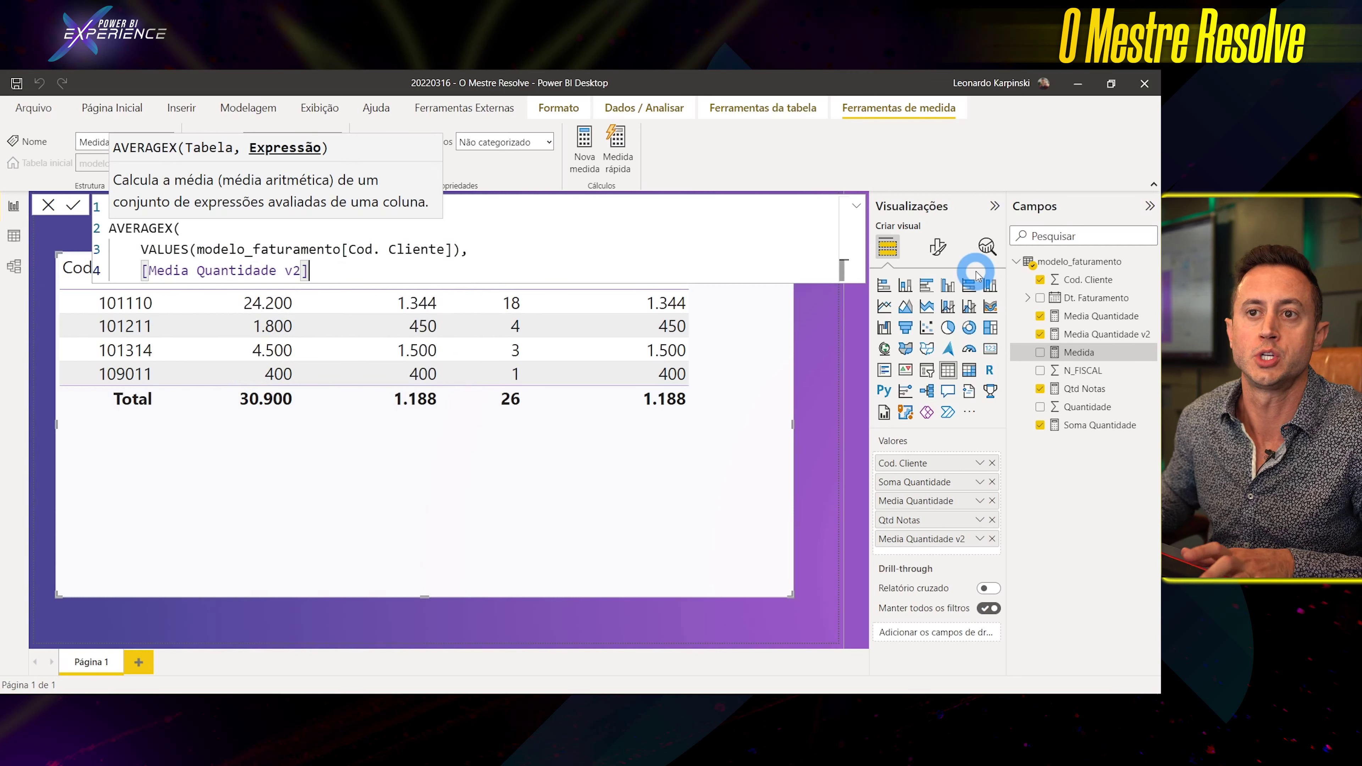
key("shift+Return")
type(")")
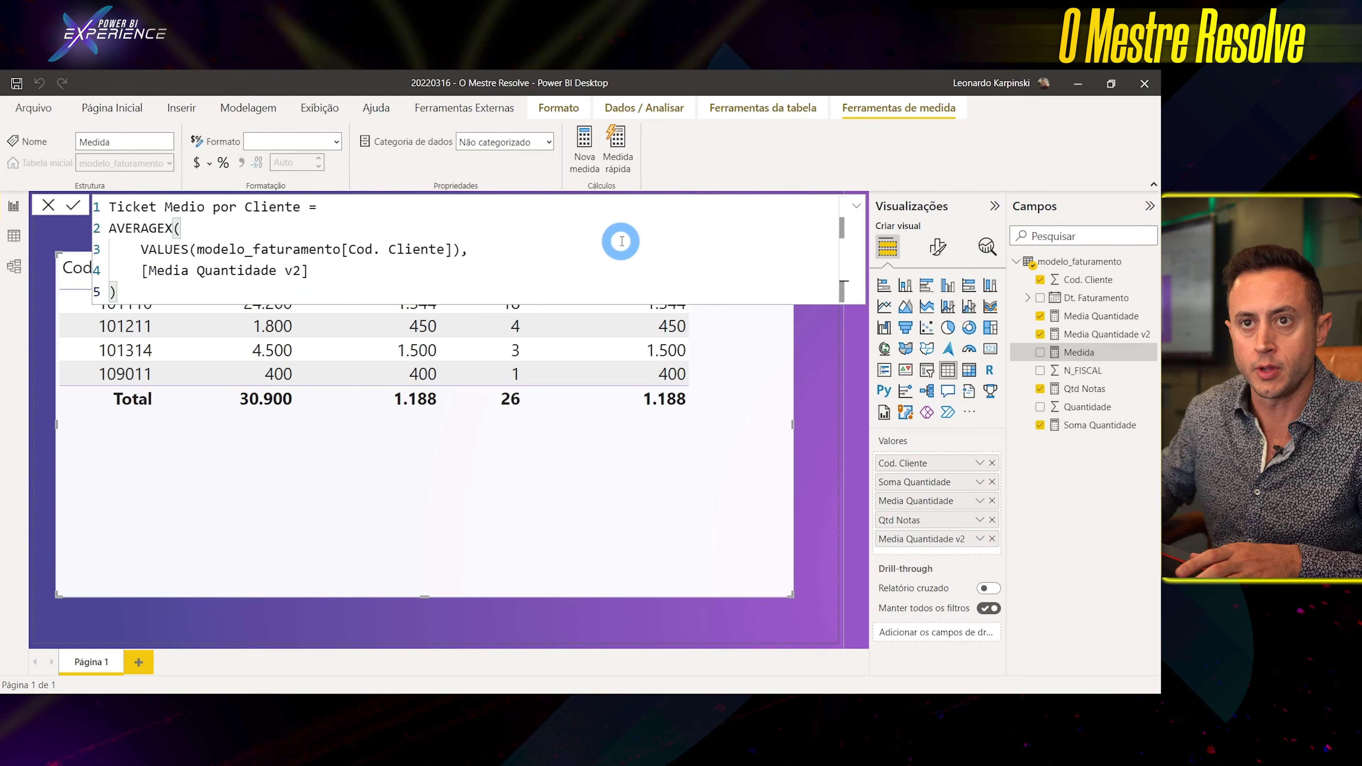
key("Return")
left_click(460, 249)
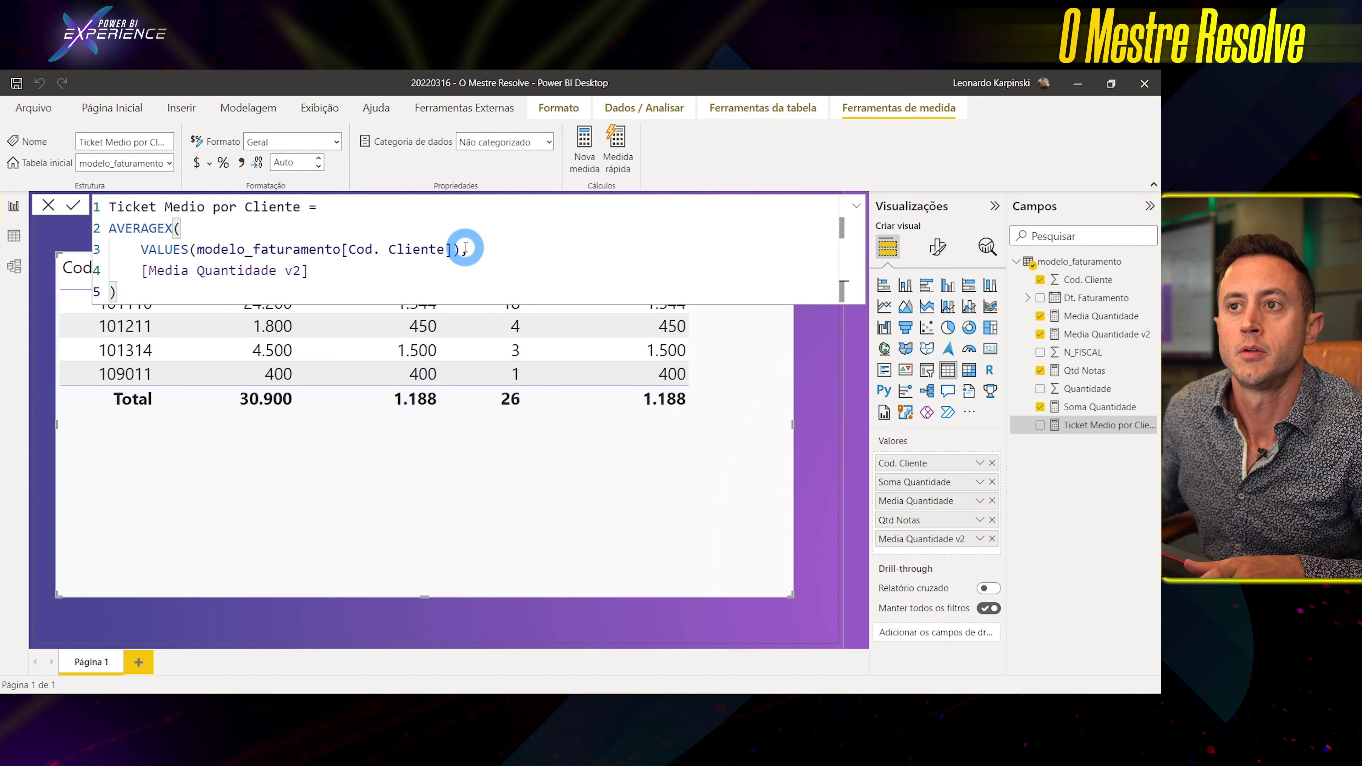
Replace Soma Quantidade and Media Quantidade with Ticket Medio por Cliente, shown without decimals, and lower the visual.
left_click(259, 273)
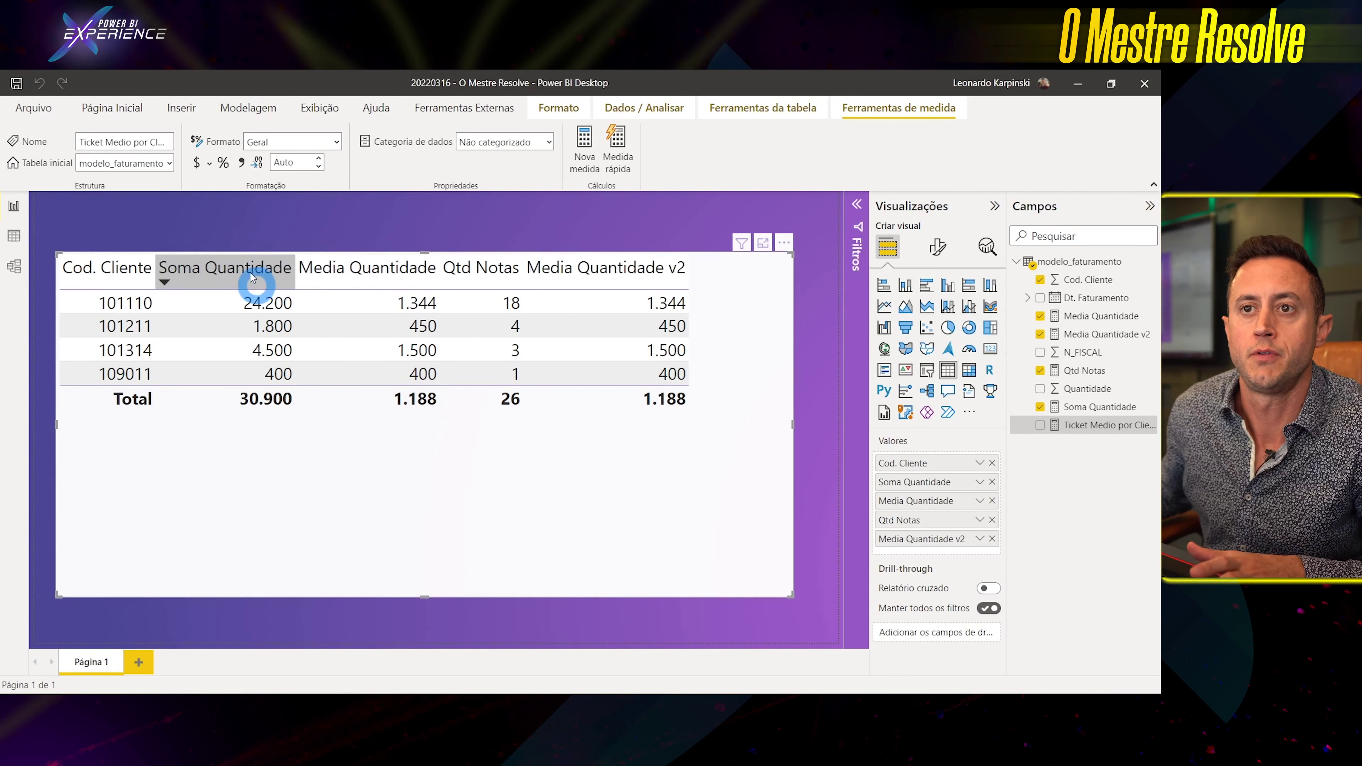
left_click(992, 481)
left_click(992, 481)
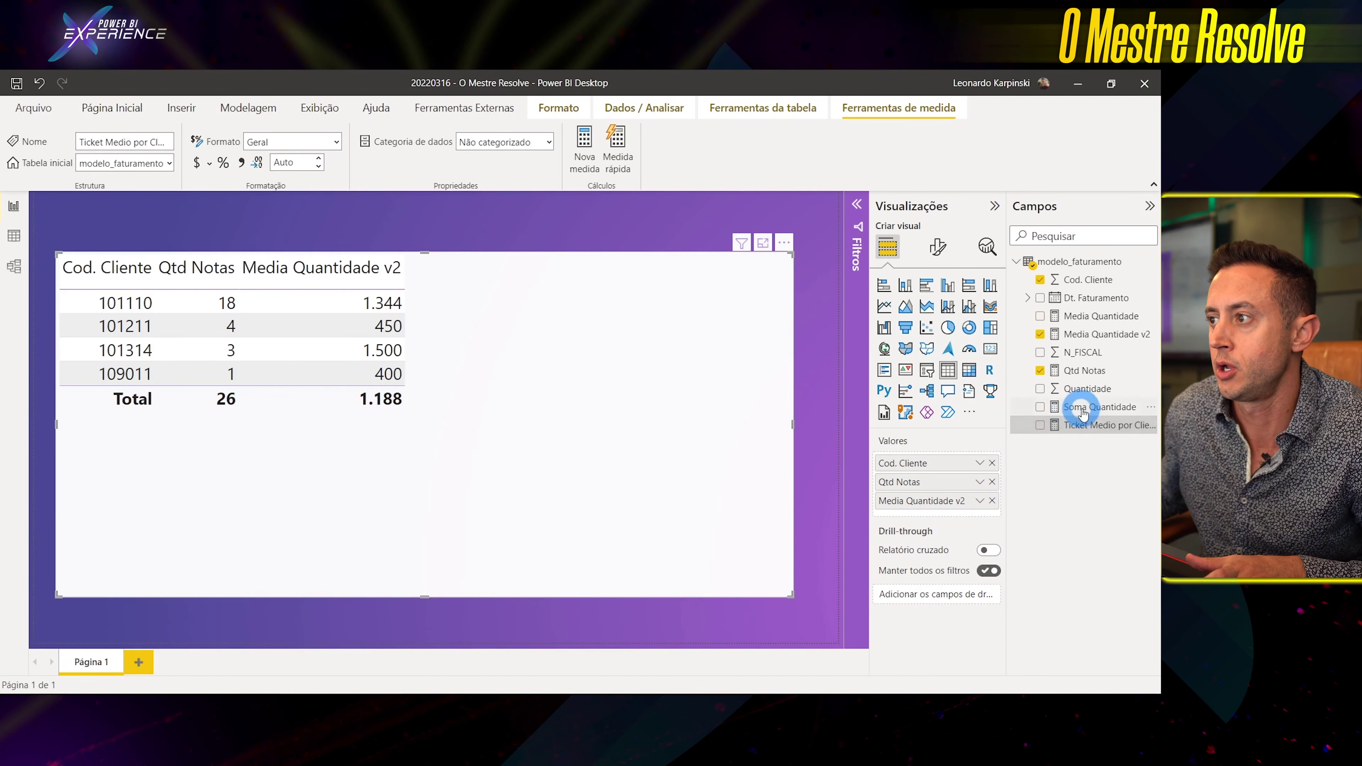
left_click_drag(1084, 427, 605, 376)
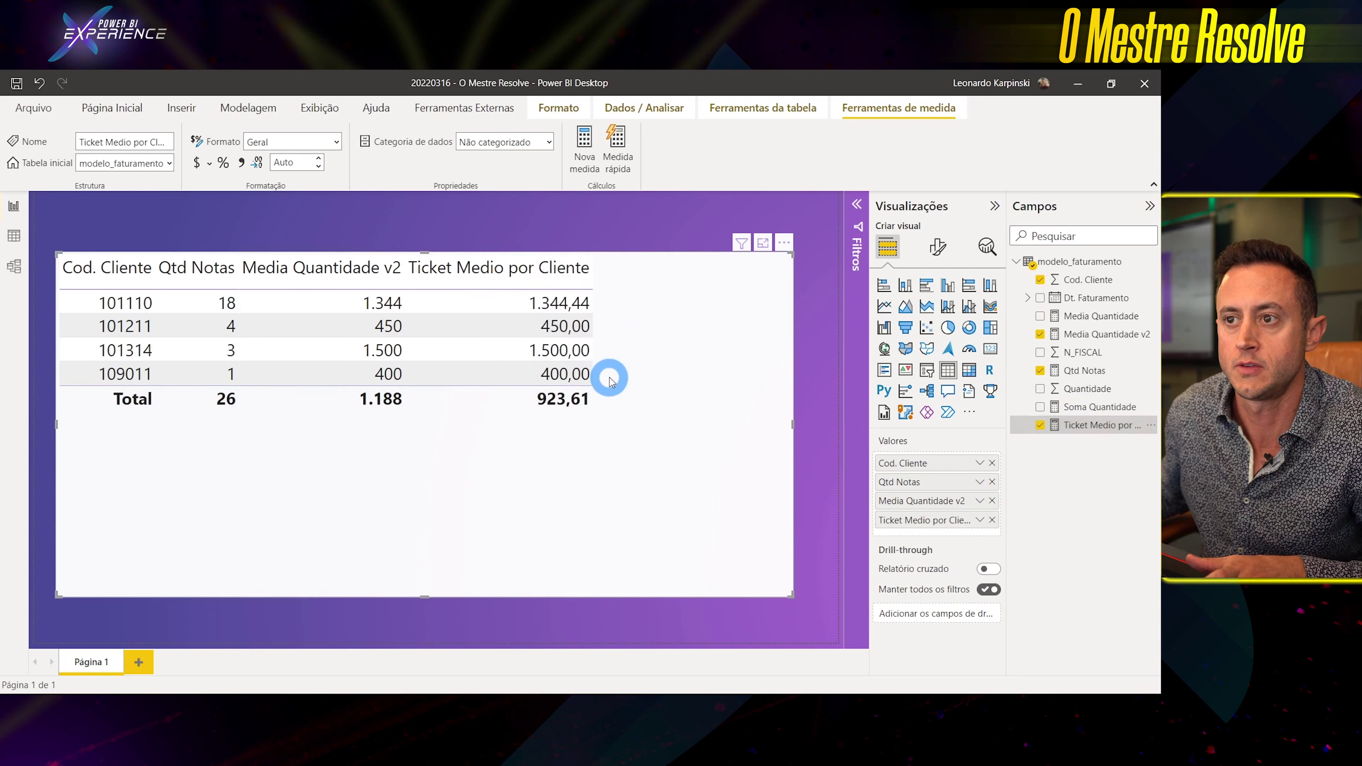
left_click(240, 162)
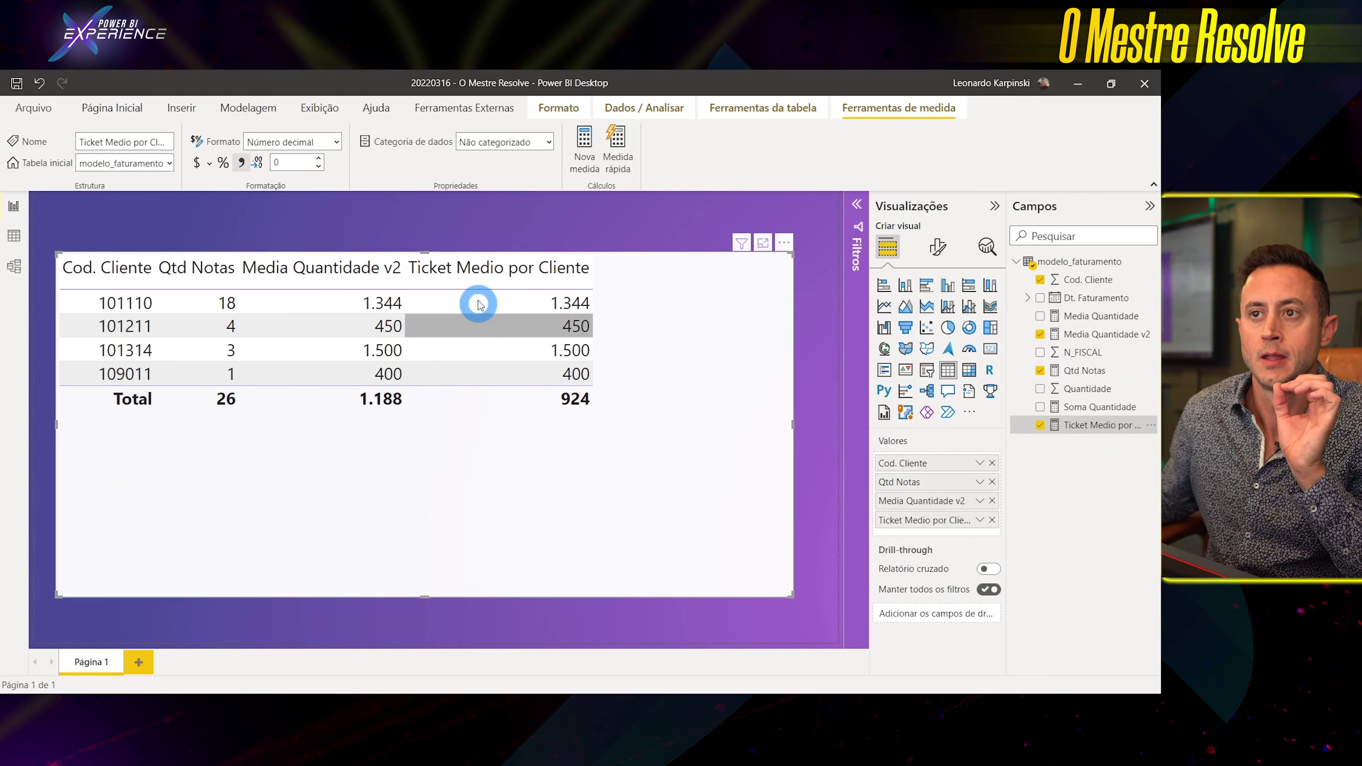
left_click_drag(423, 250, 423, 311)
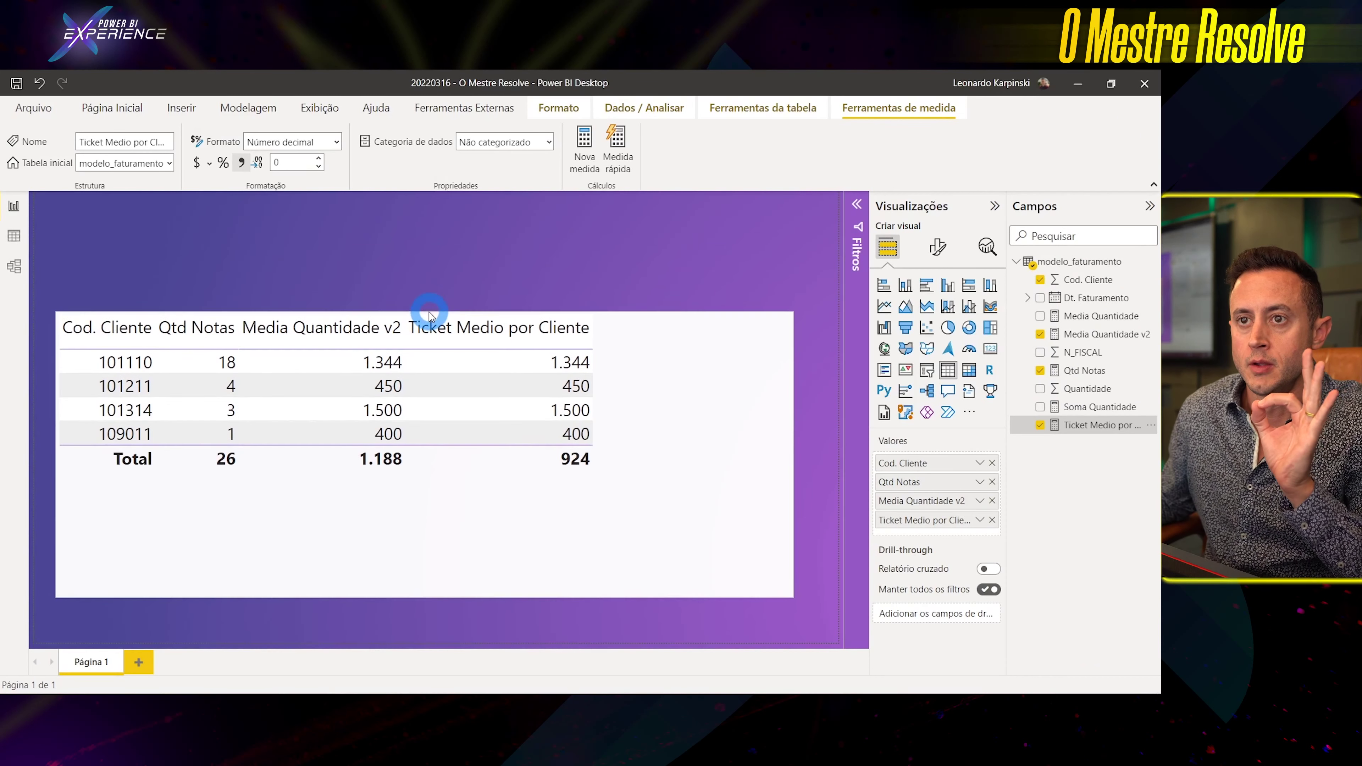
left_click(1072, 352)
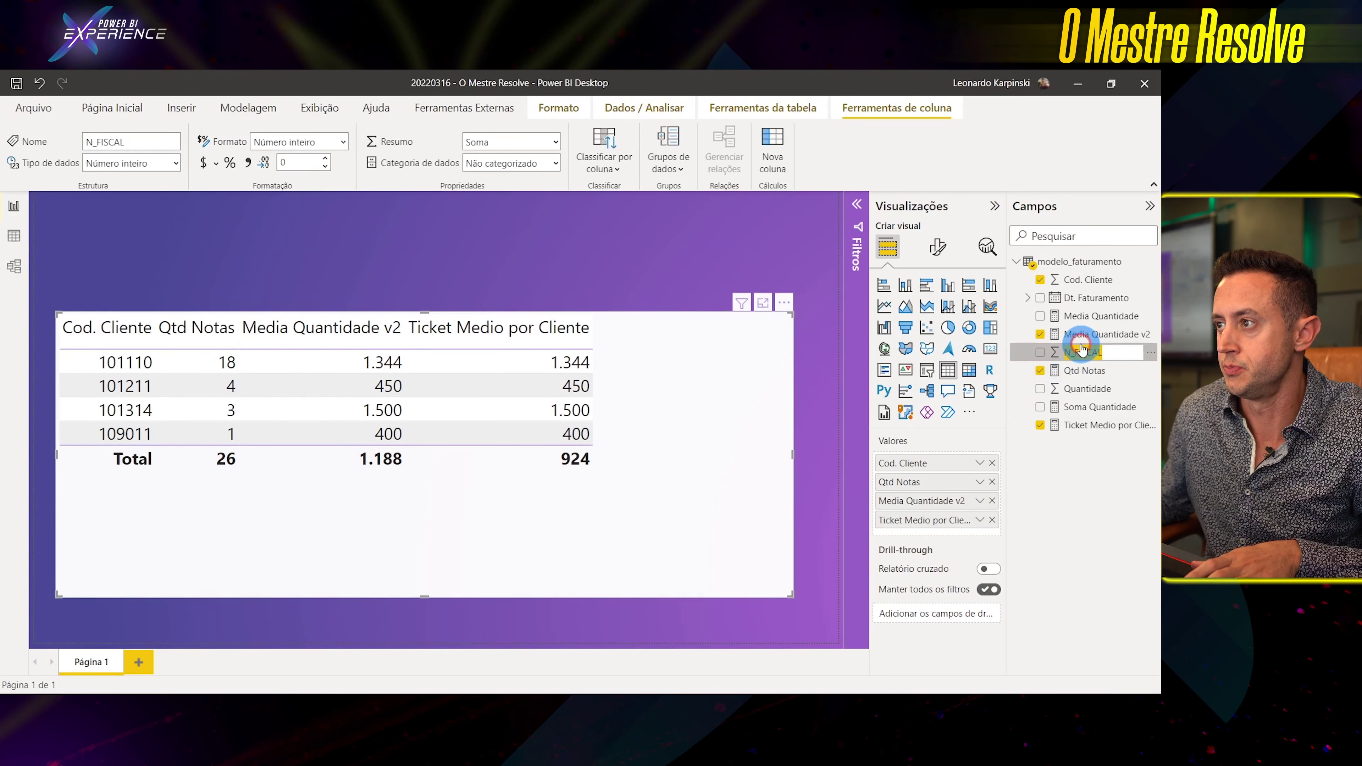
Rename the Media Quantidade v2 measure to Ticket Medio.
left_click(1086, 334)
type("Tick")
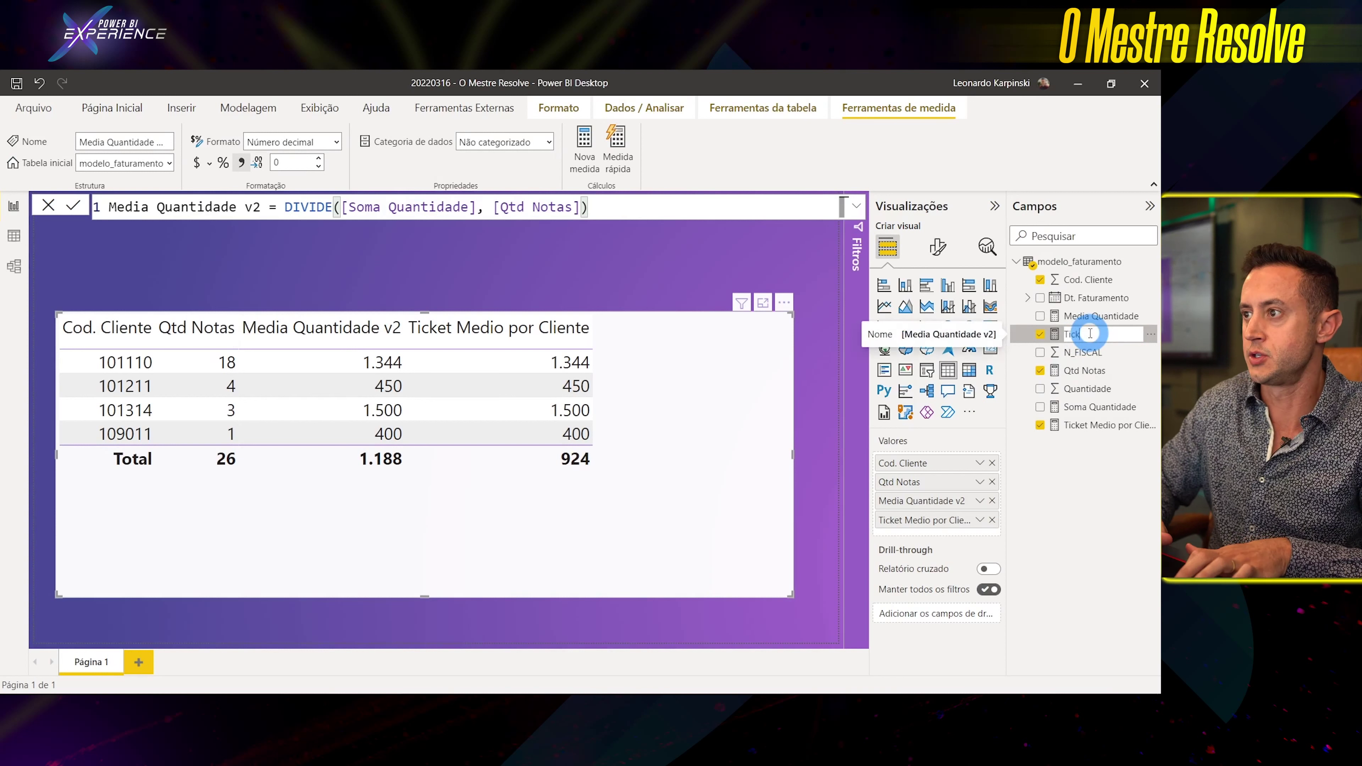
type("et Medio")
key("Return")
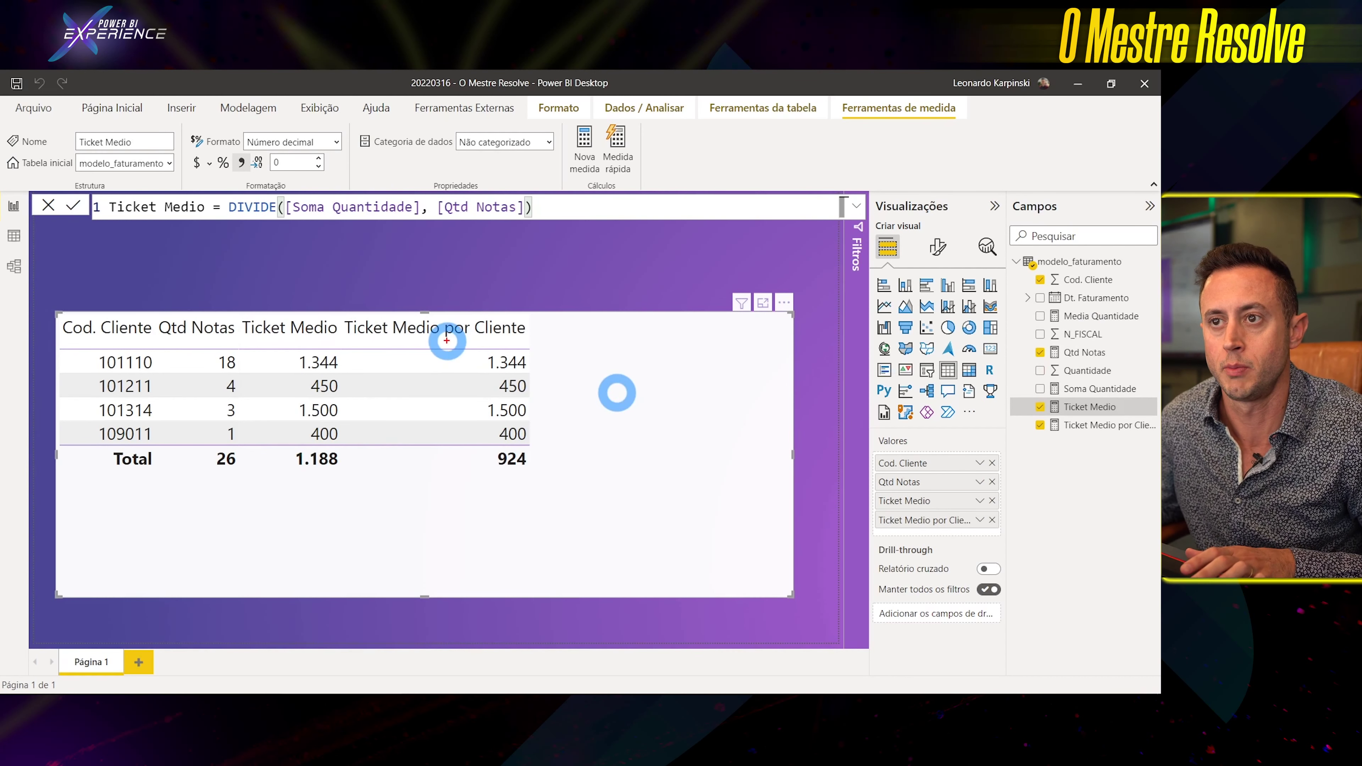
left_click_drag(450, 341, 529, 312)
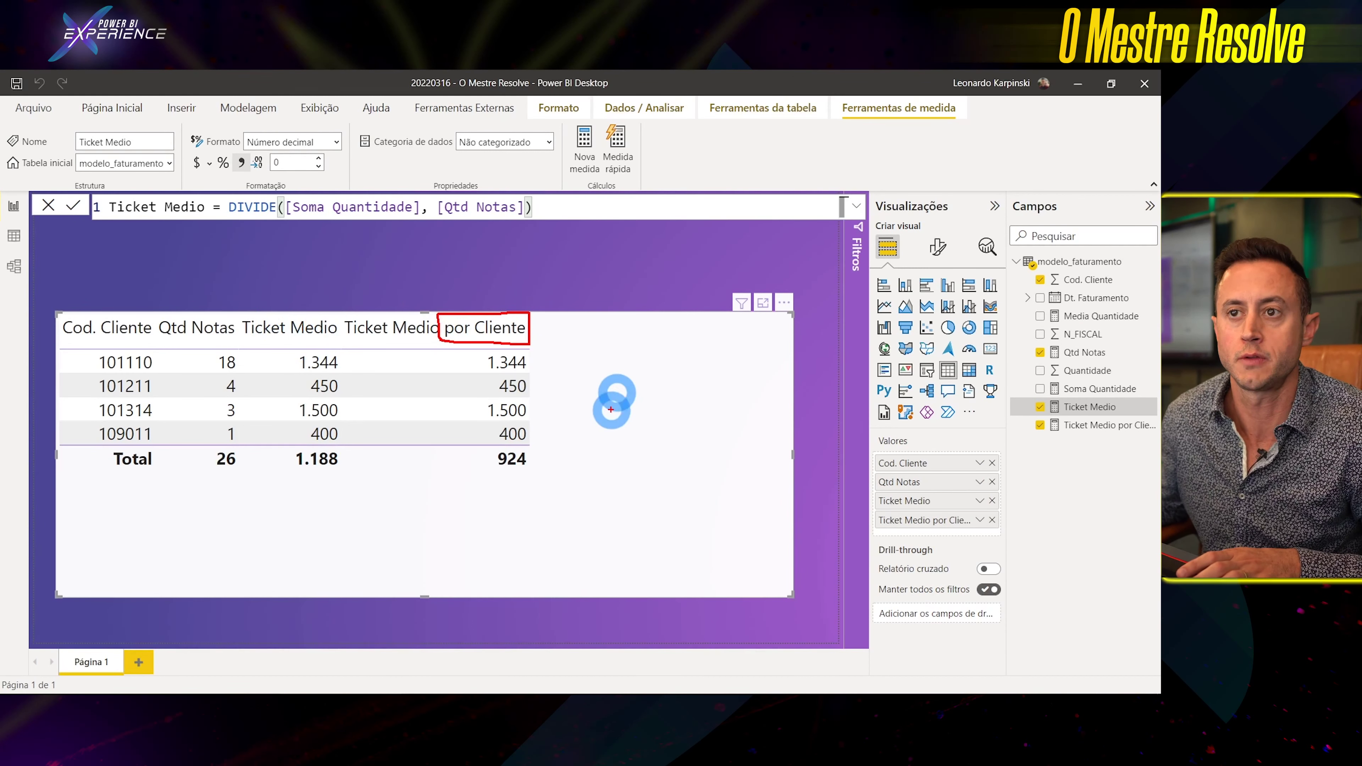
key("Escape")
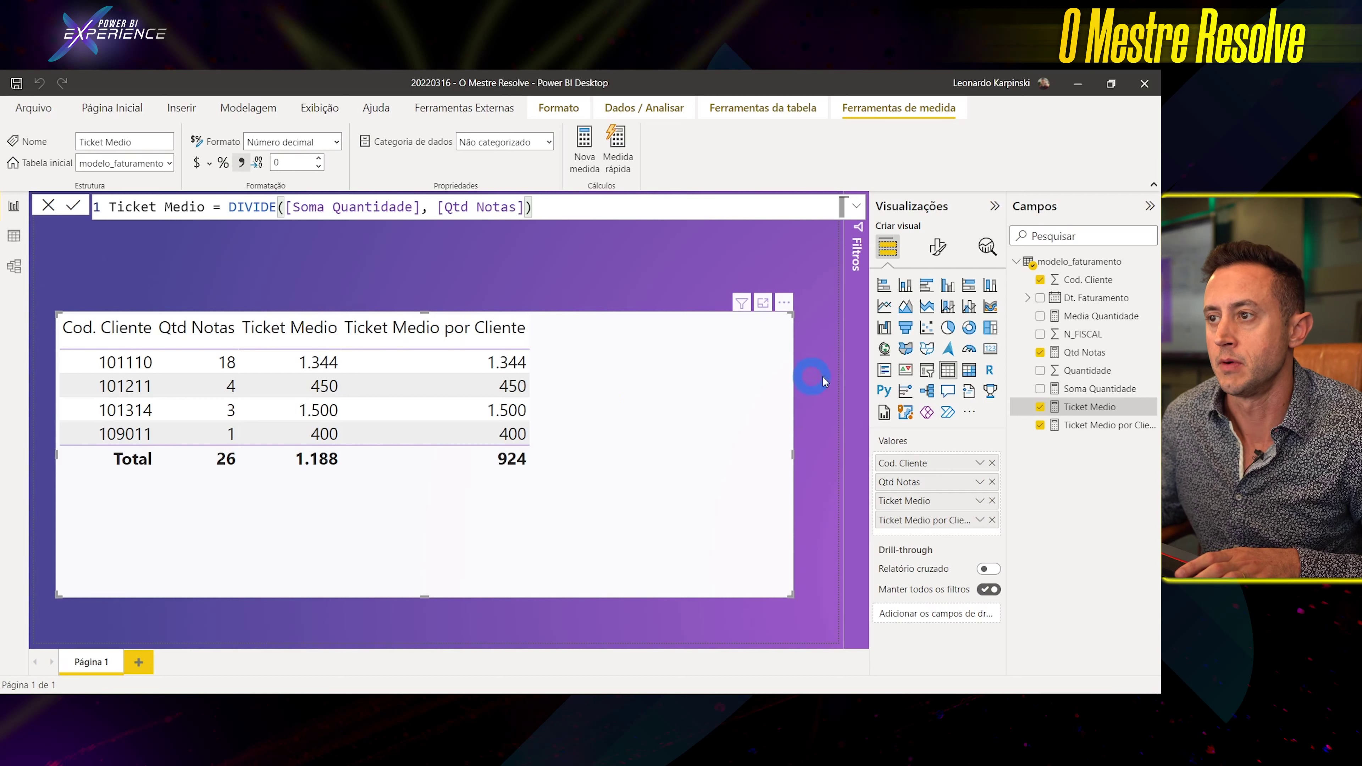
Review the Soma Quantidade, Ticket Medio and Ticket Medio por Cliente formulas, highlighting [Ticket Medio].
left_click(1096, 389)
left_click(1099, 407)
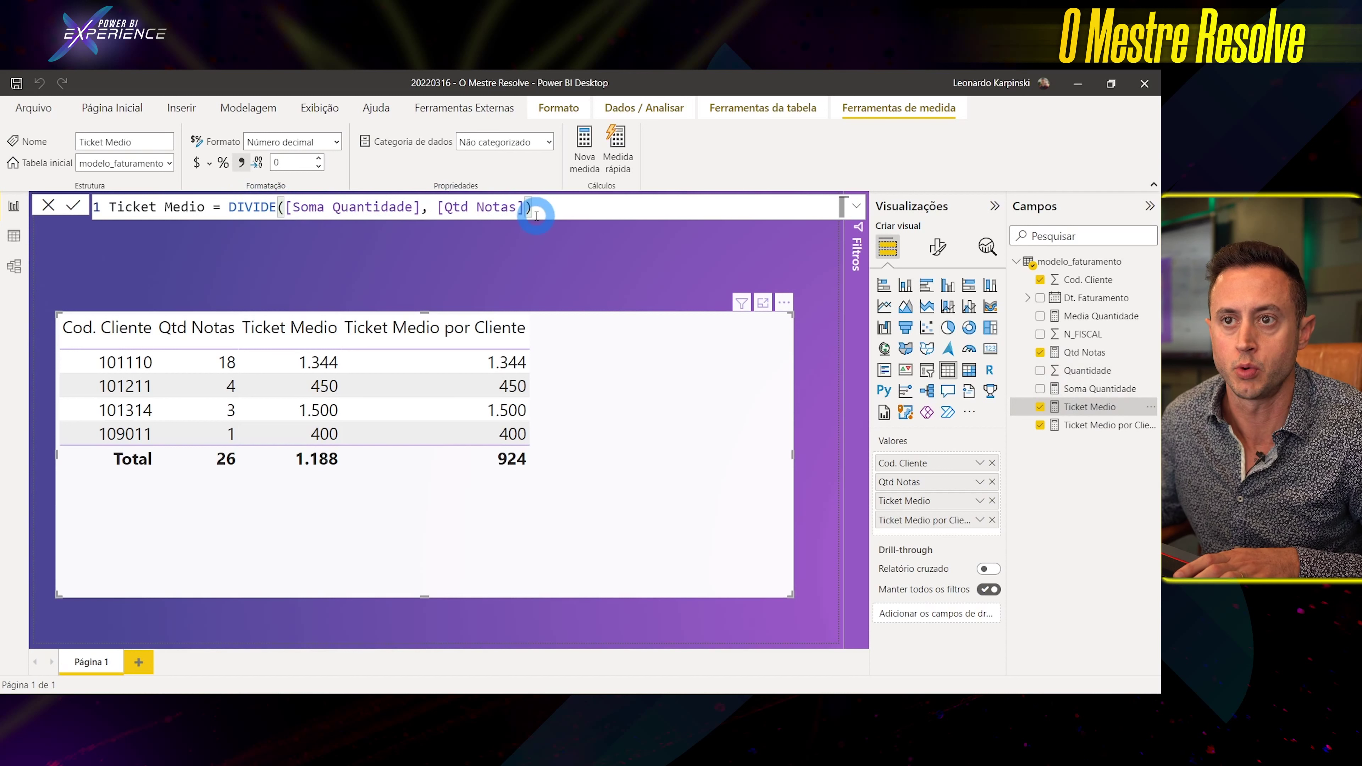
left_click(1091, 426)
left_click_drag(253, 270, 144, 270)
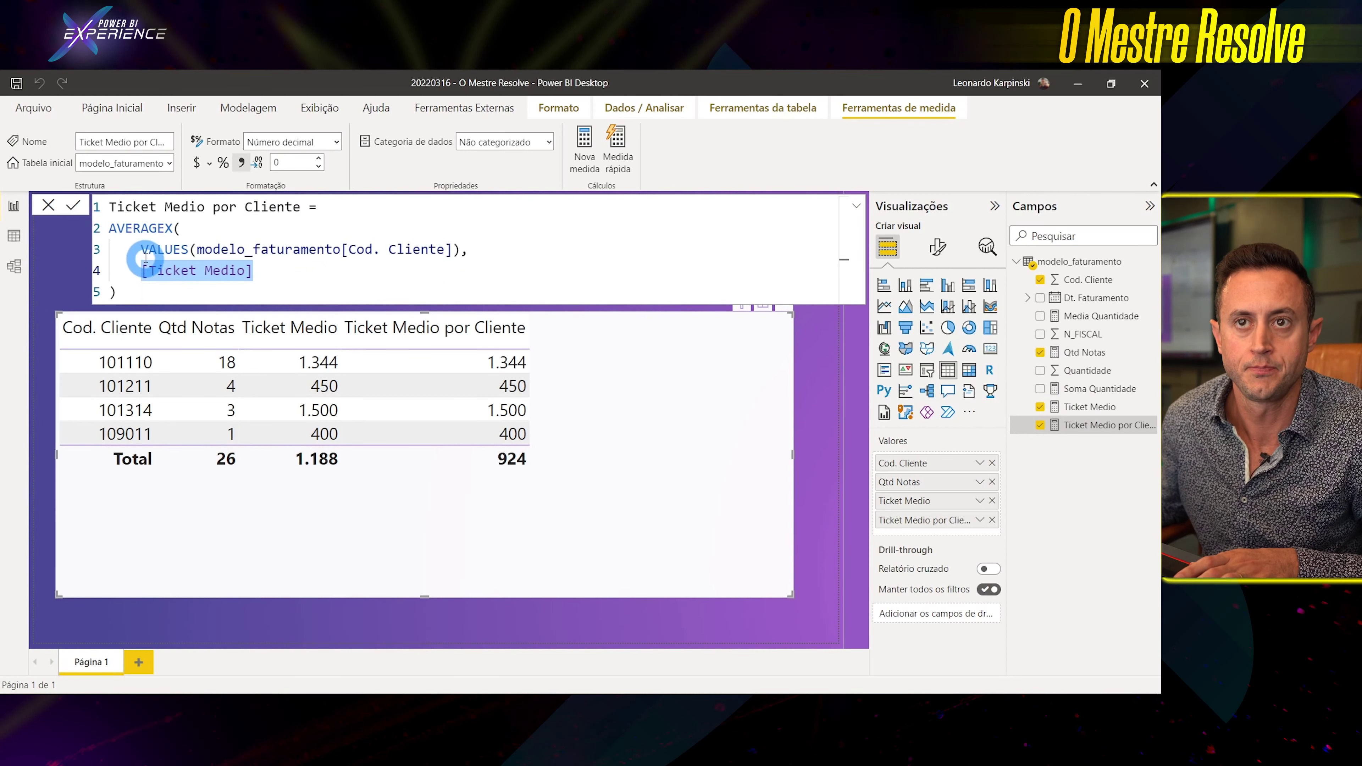
left_click_drag(142, 248, 484, 253)
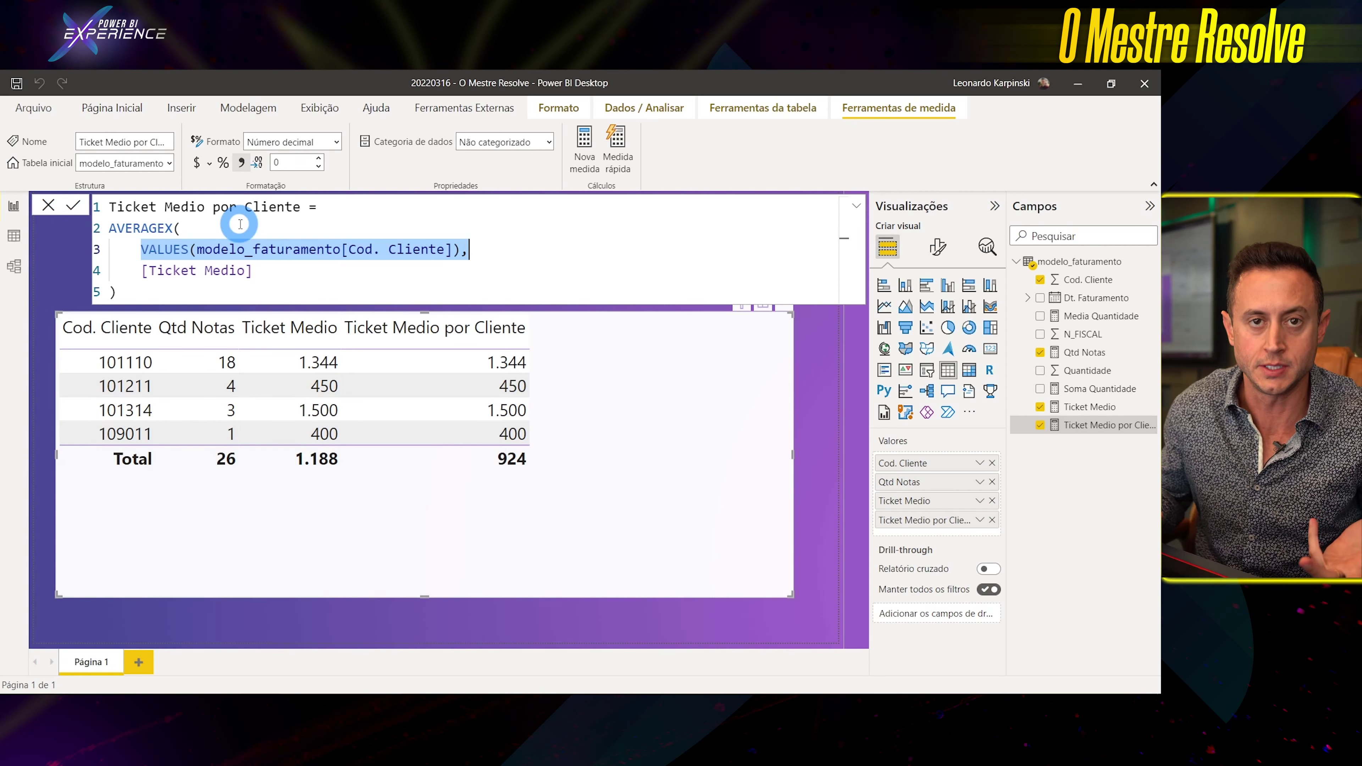
left_click(434, 251)
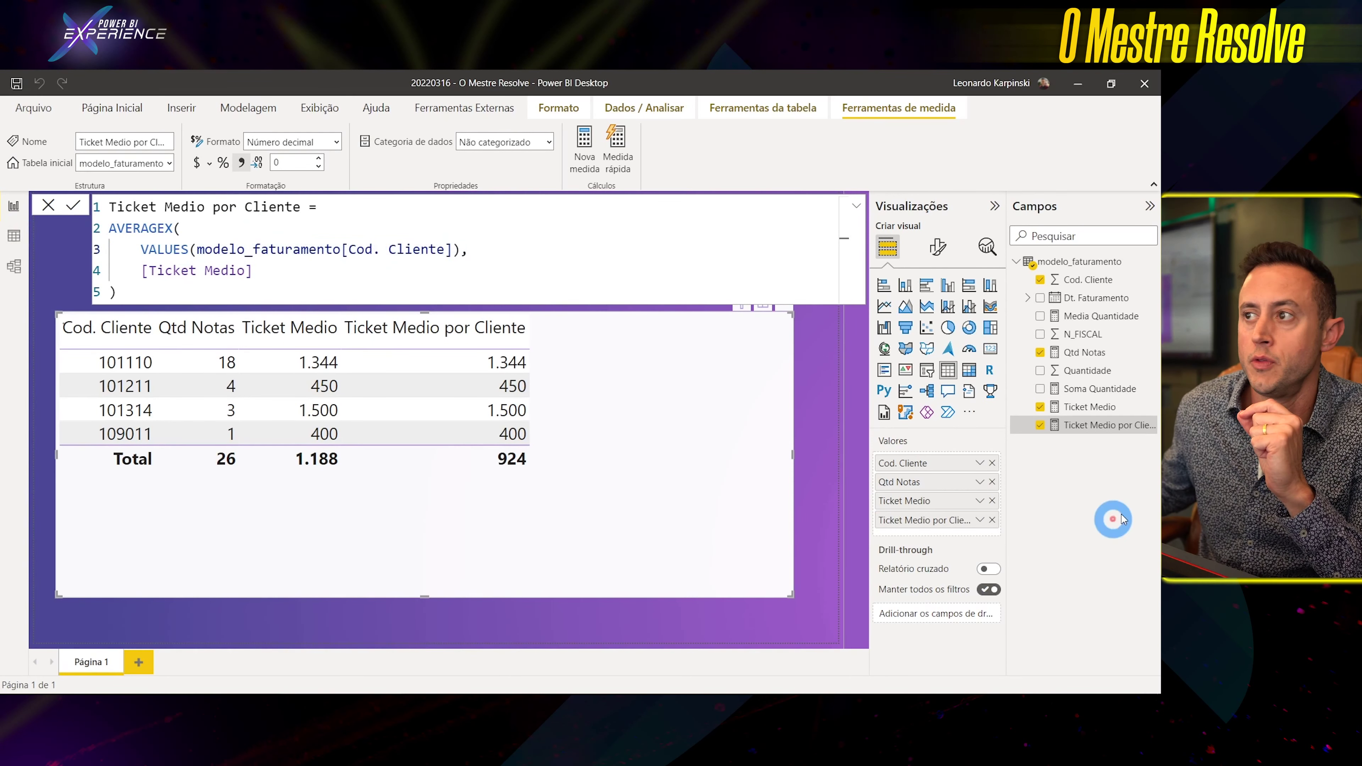
left_click(13, 236)
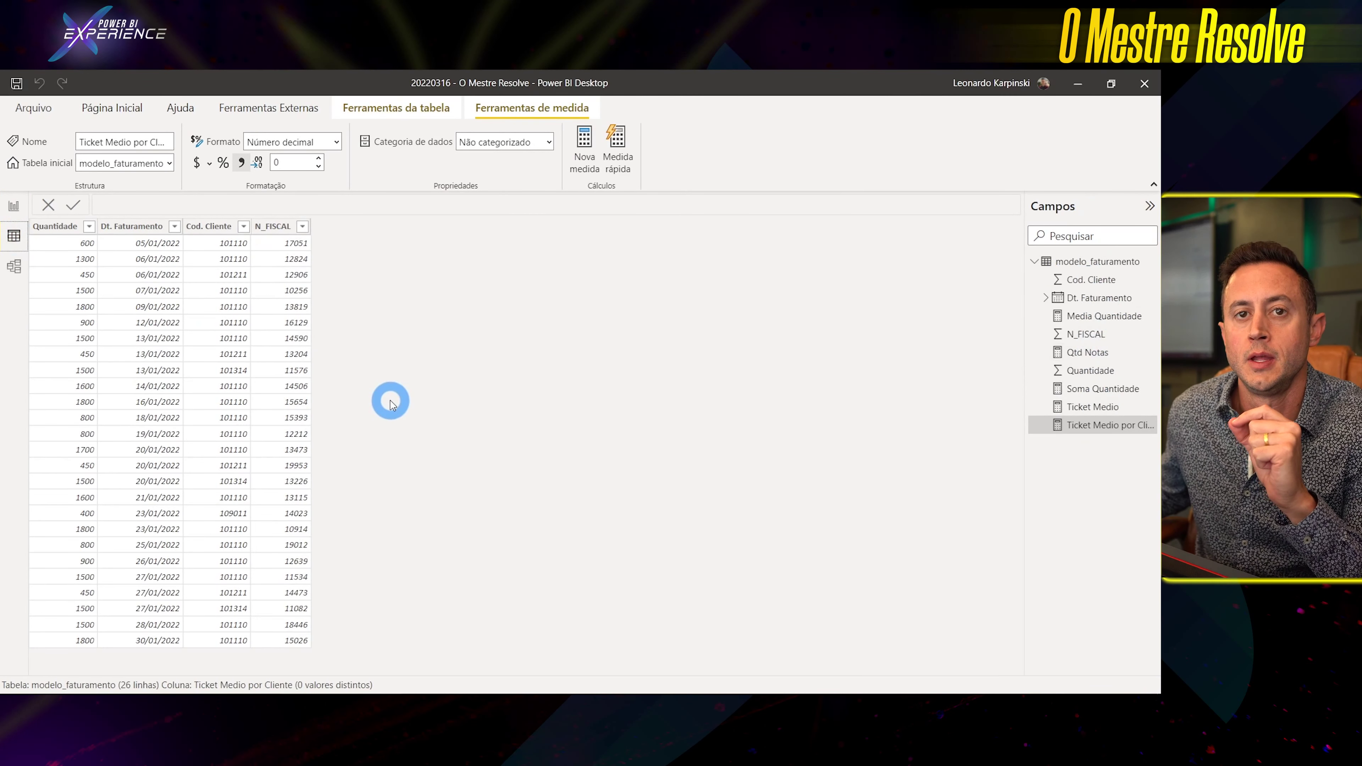
Return to the report and close the formula editor to view totals 26, 1.188 and 924.
left_click(12, 206)
left_click(206, 242)
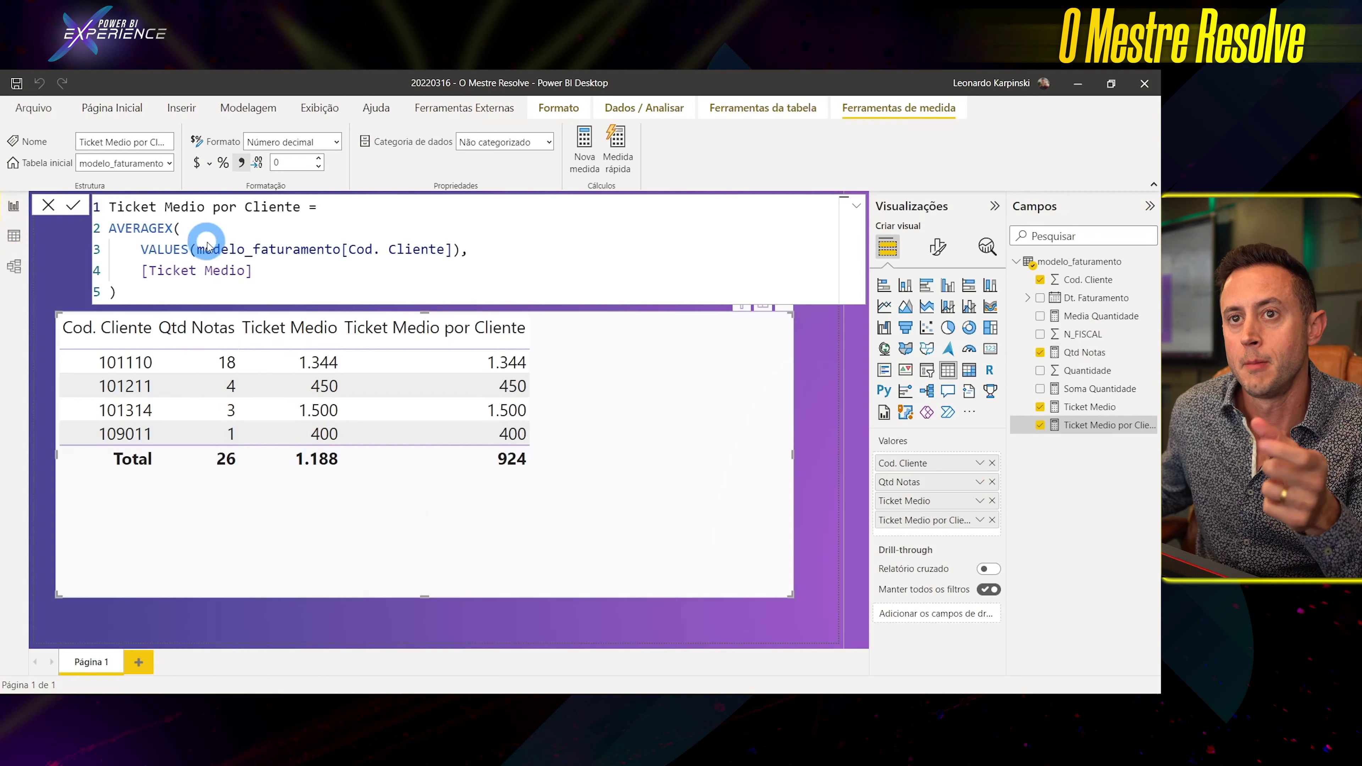
left_click(305, 475)
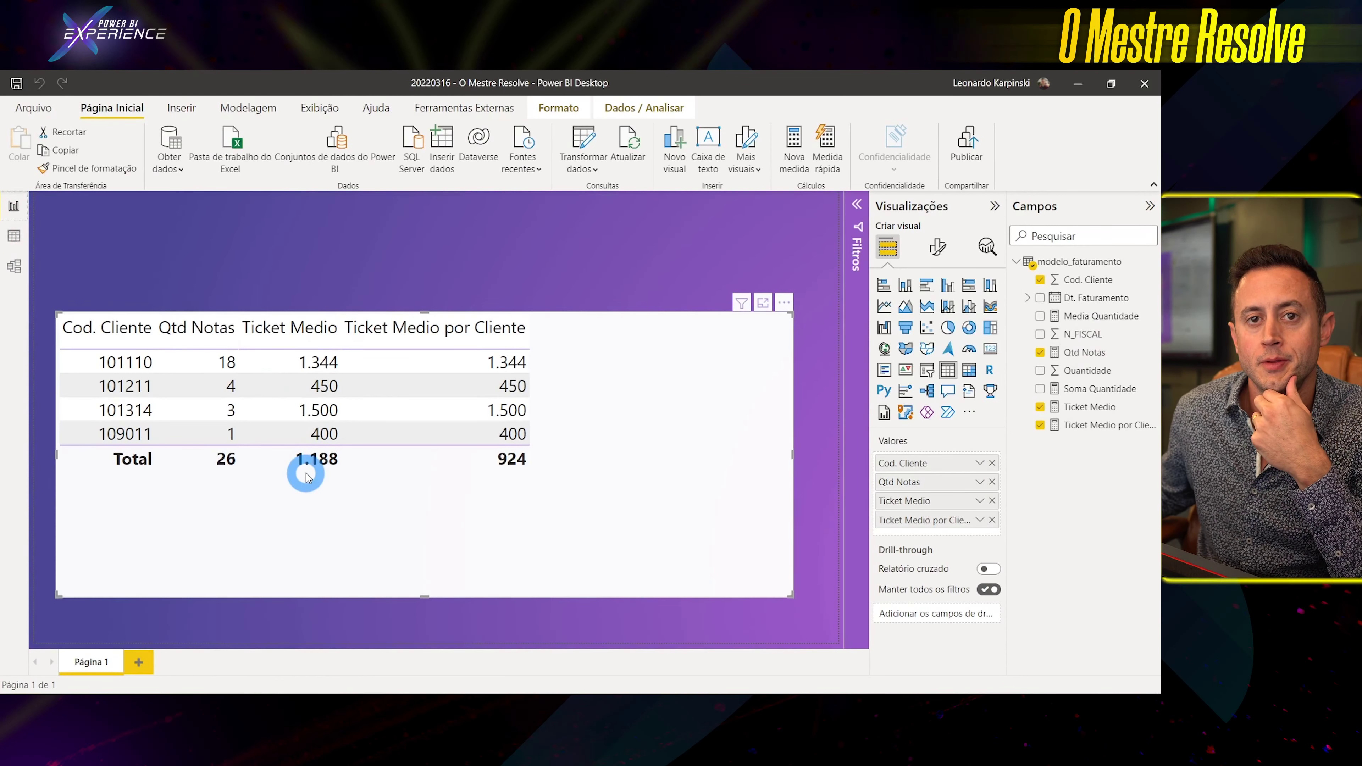